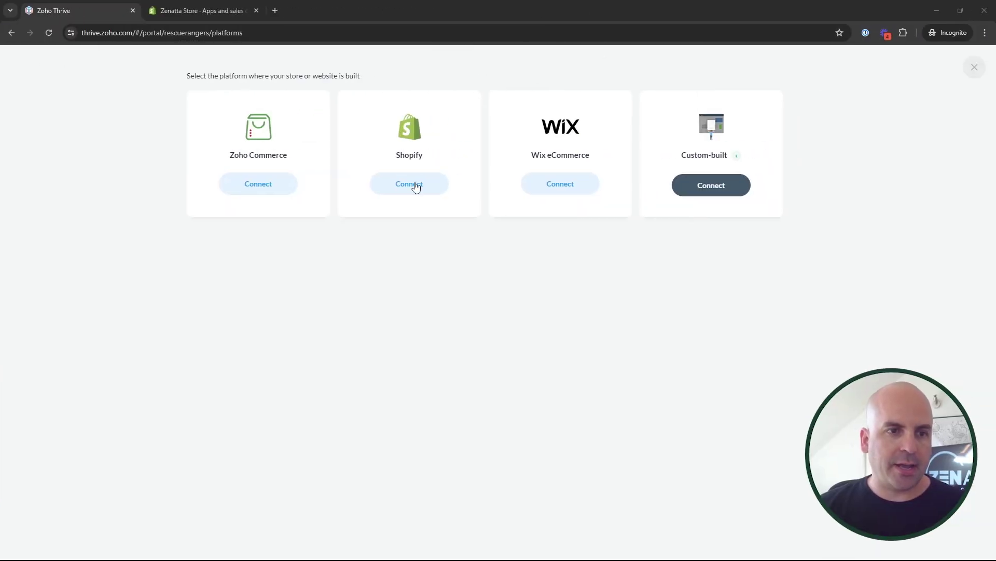
Step: Start connecting Shopify in Thrive and bring up the Zenatta Store's App development settings
left_click(399, 183)
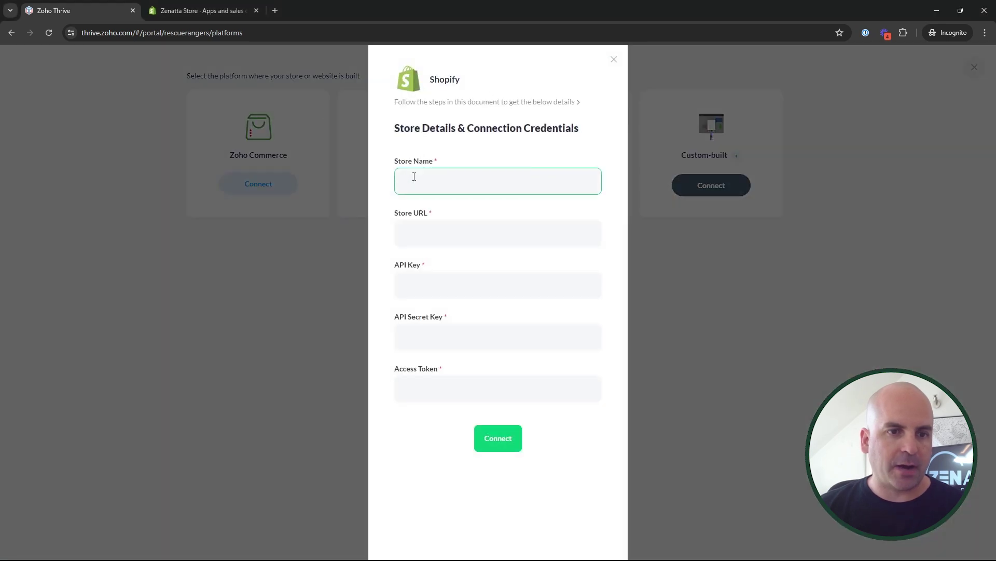
key("ctrl+Tab")
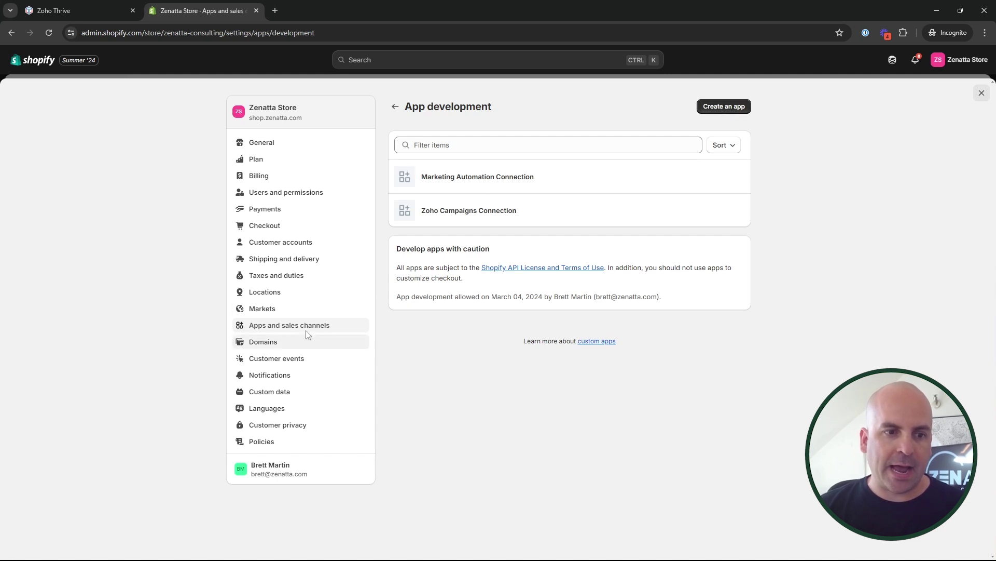
Step: Create a Shopify custom app named Thrive Connection
left_click(734, 115)
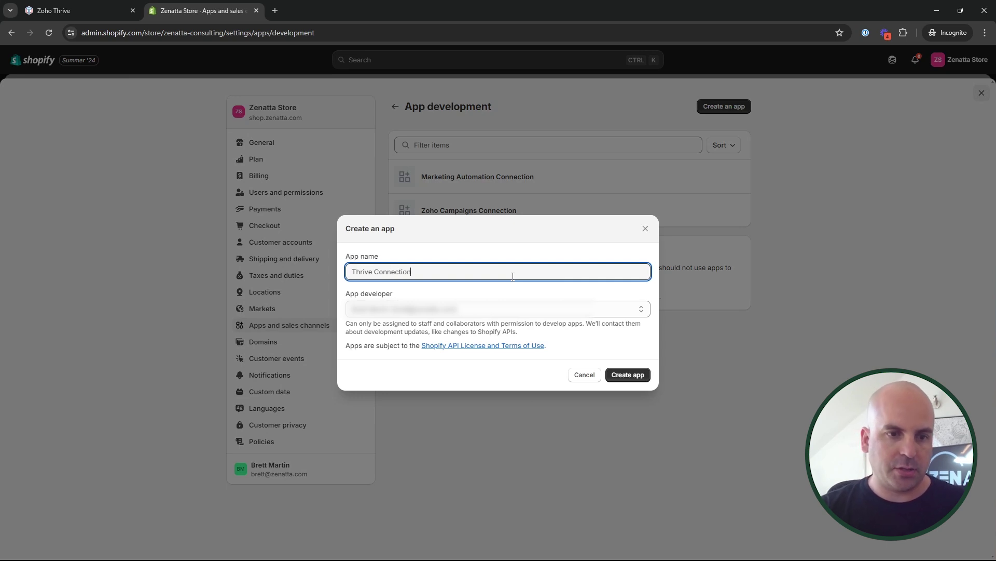
left_click(632, 374)
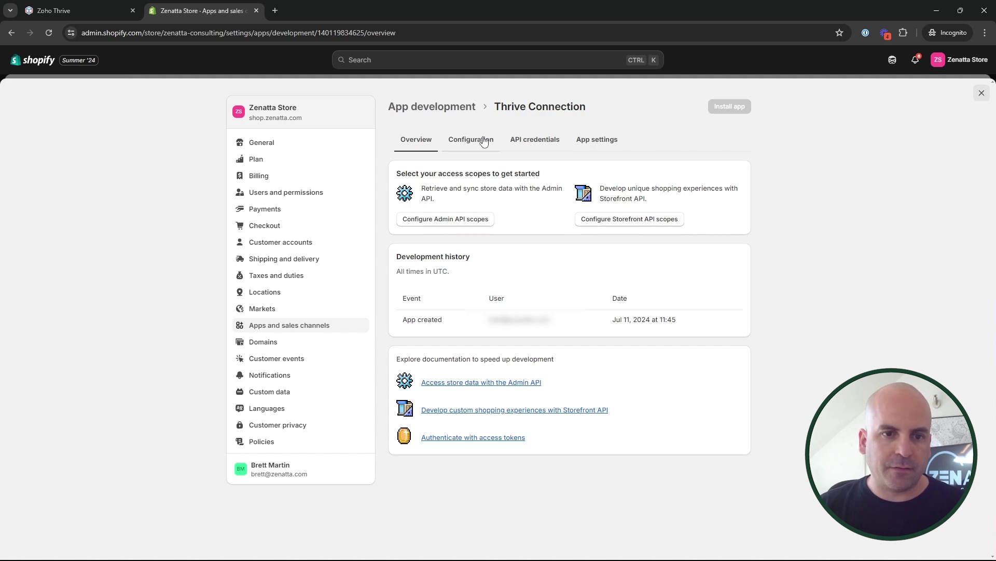
left_click(121, 9)
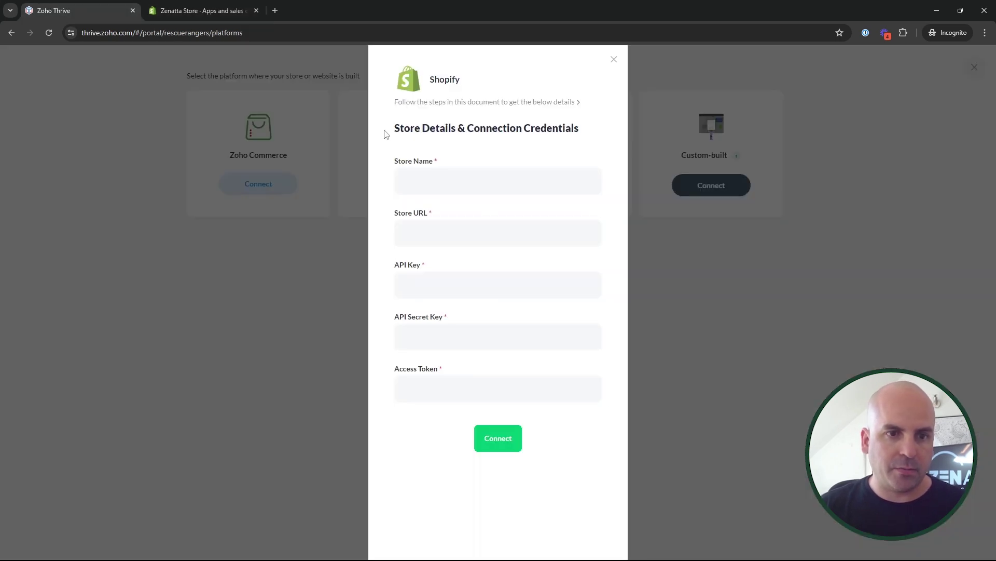
left_click(203, 9)
Step: Grant Thrive Connection 129 Admin API access scopes, including read_analytics, and save them
left_click(477, 141)
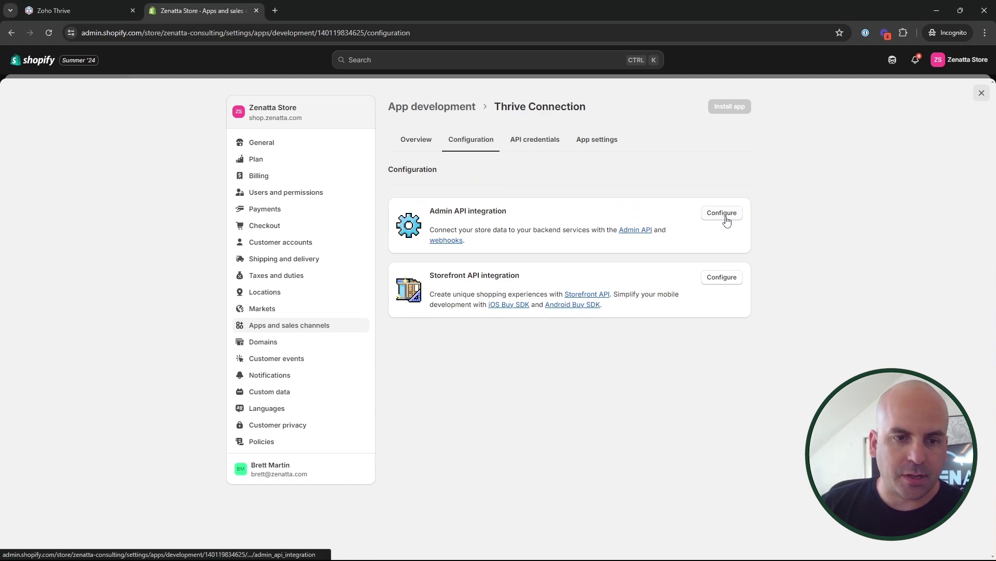
left_click(725, 217)
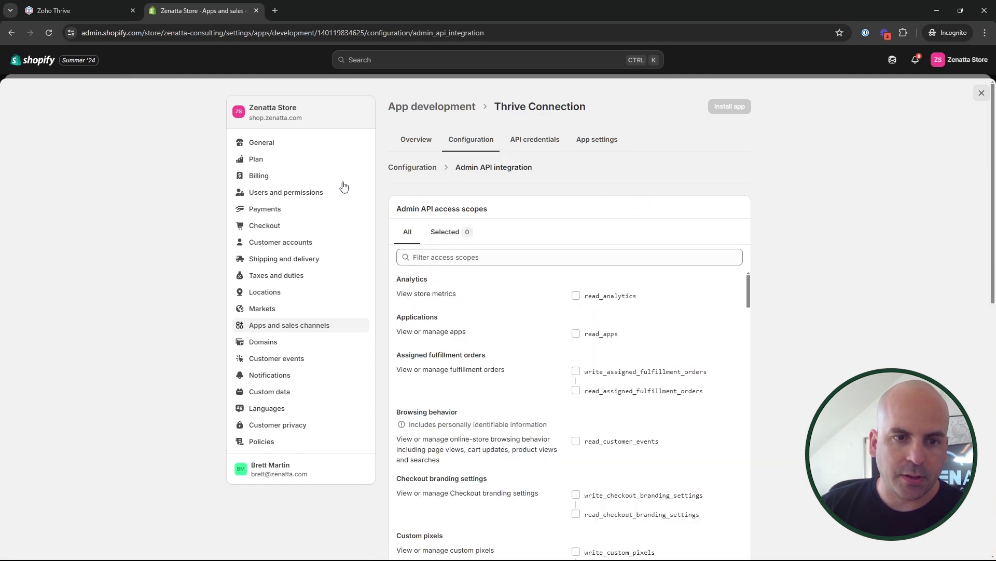
left_click(577, 303)
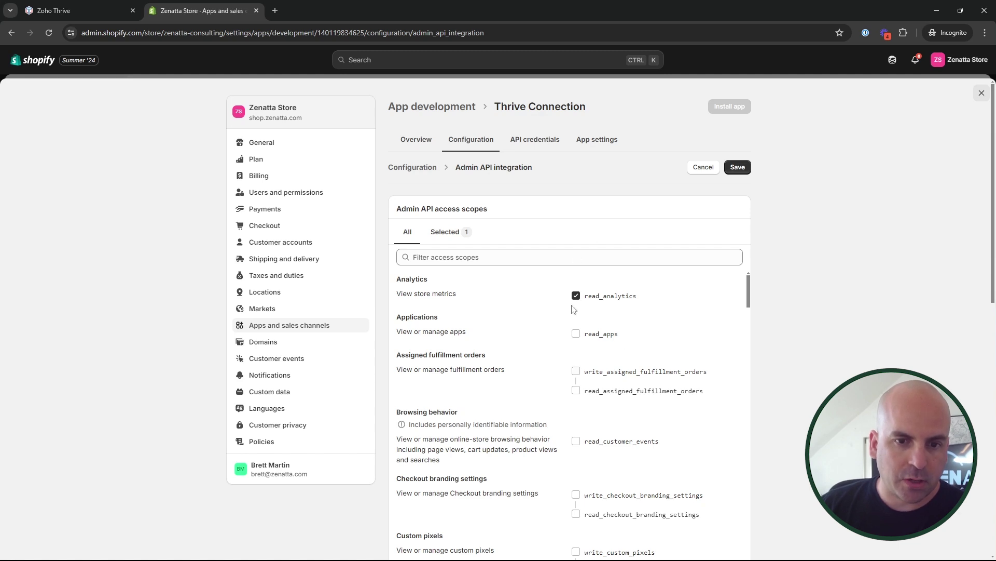
scroll(573, 309, "down", 3)
scroll(608, 378, "up", 3)
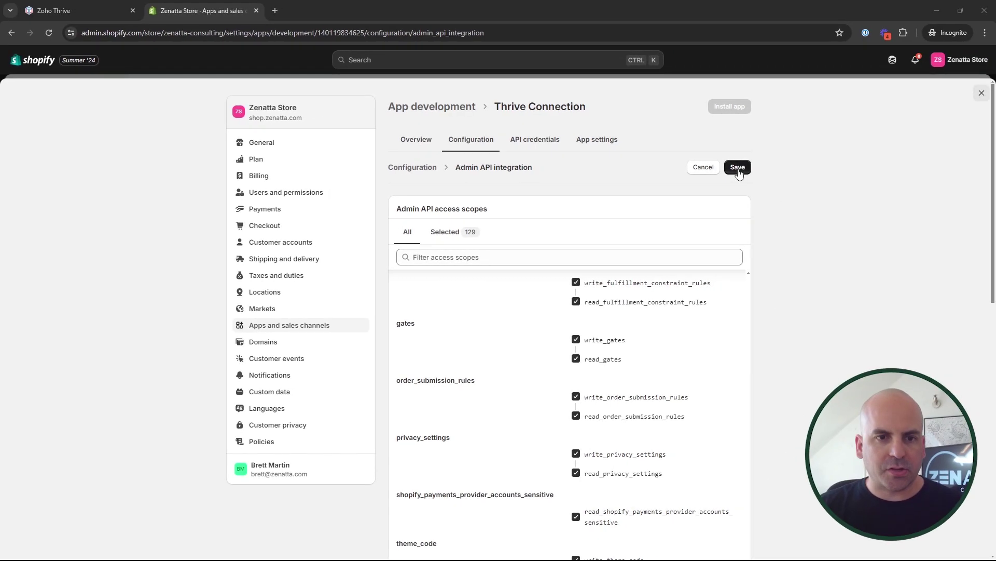
left_click(738, 168)
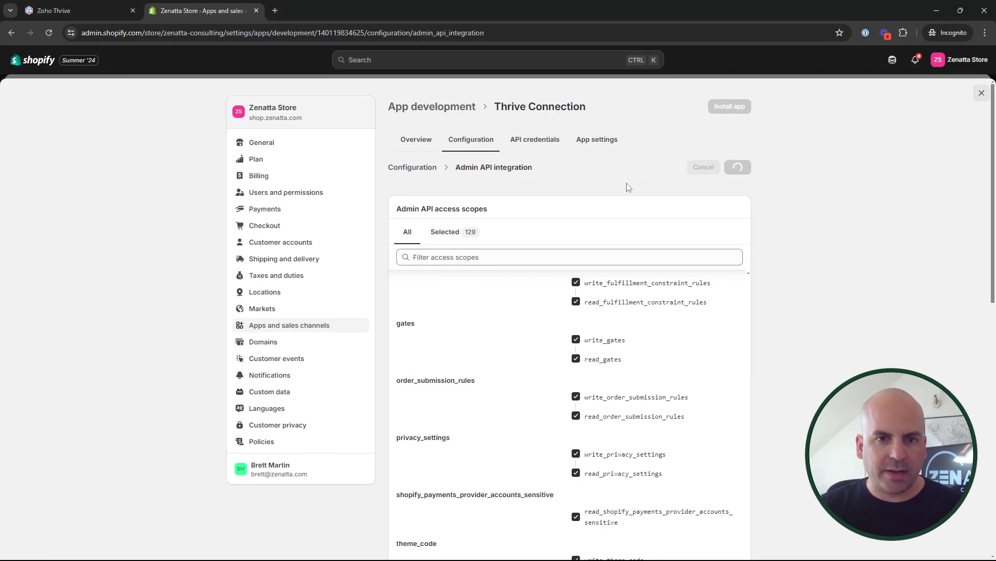
left_click(534, 146)
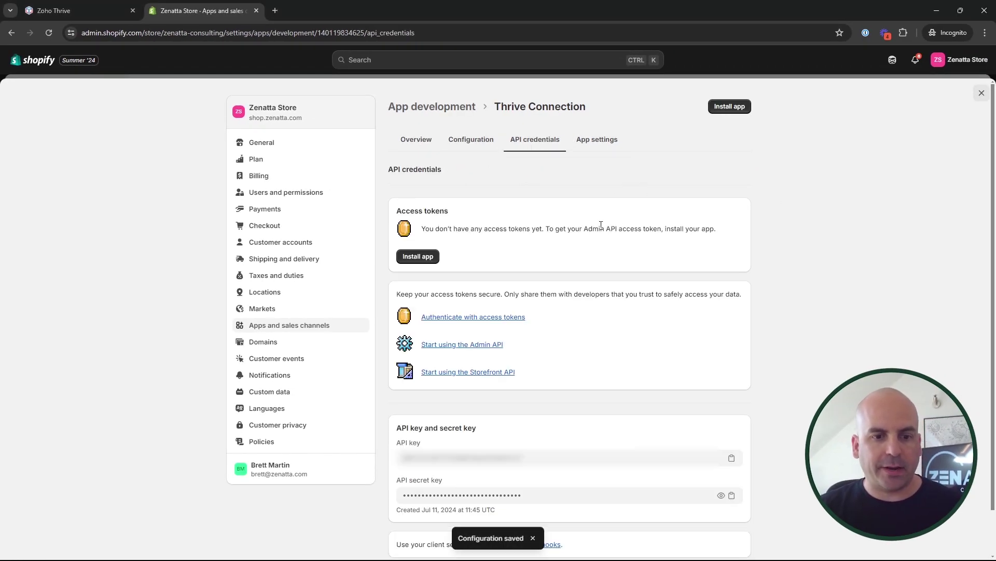
Step: Copy the Shopify app's API key and API secret key into Thrive's Shopify form
scroll(549, 383, "down", 2)
left_click(732, 408)
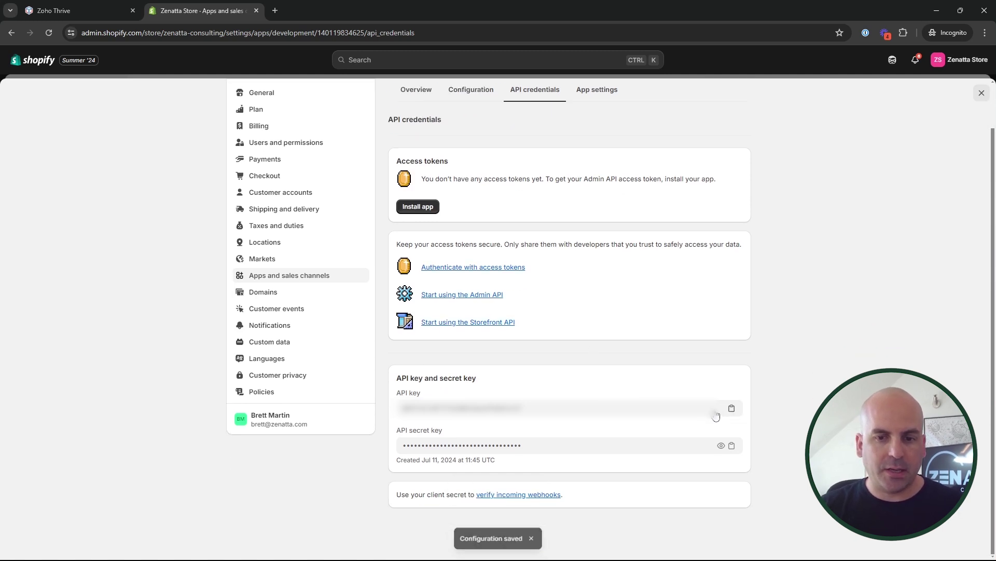
key("ctrl+shift+Tab")
left_click(457, 289)
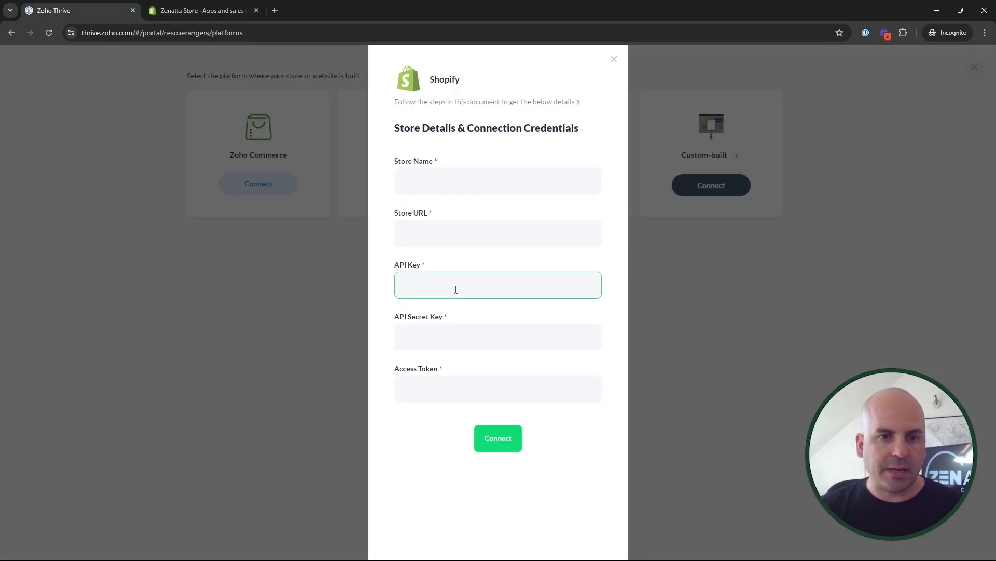
key("ctrl+v")
left_click(203, 14)
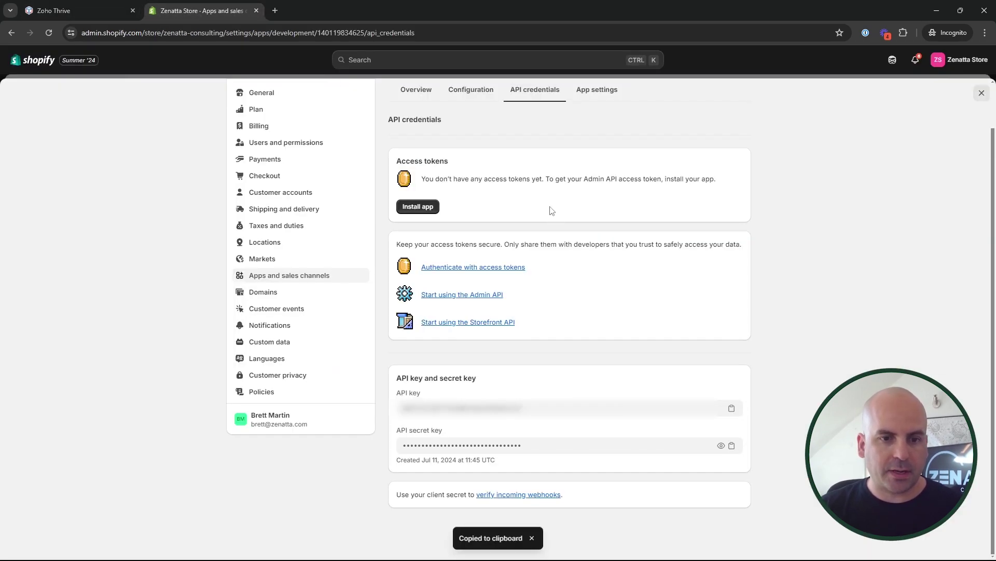
left_click(732, 445)
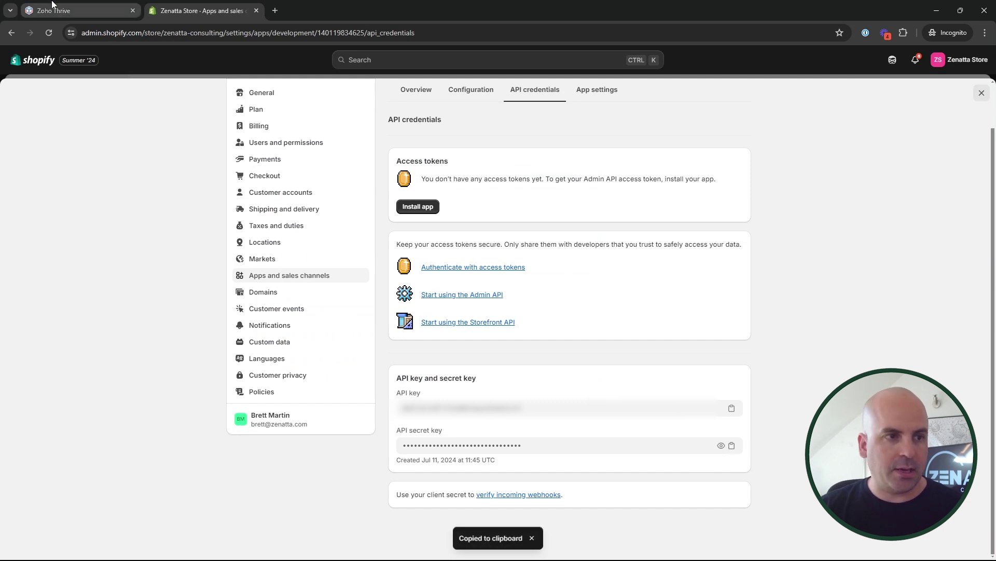
left_click(65, 10)
left_click(452, 338)
key("ctrl+v")
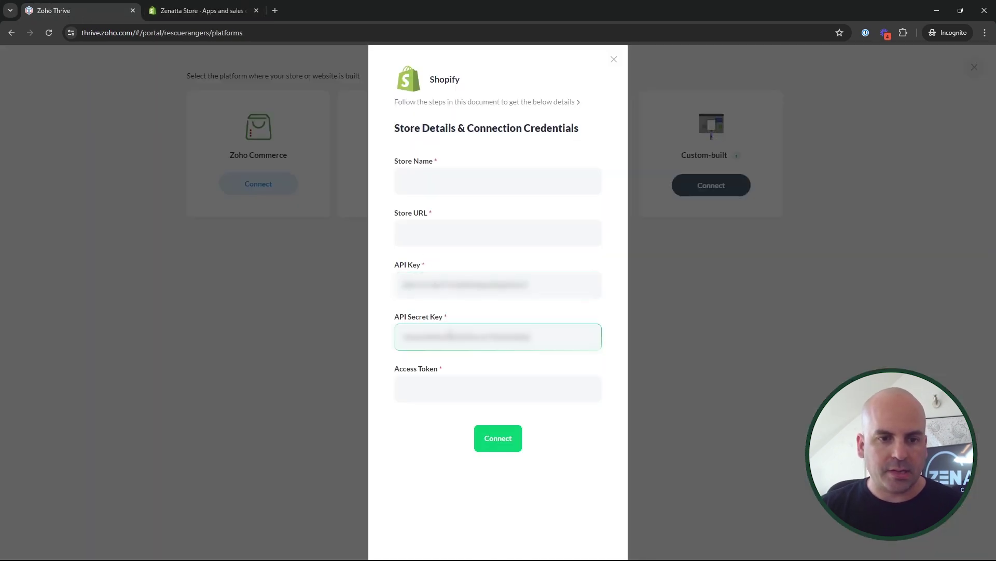
Step: Enter store name Zenatta Store and store URL shop.zenatta.com in Thrive's form
left_click(183, 4)
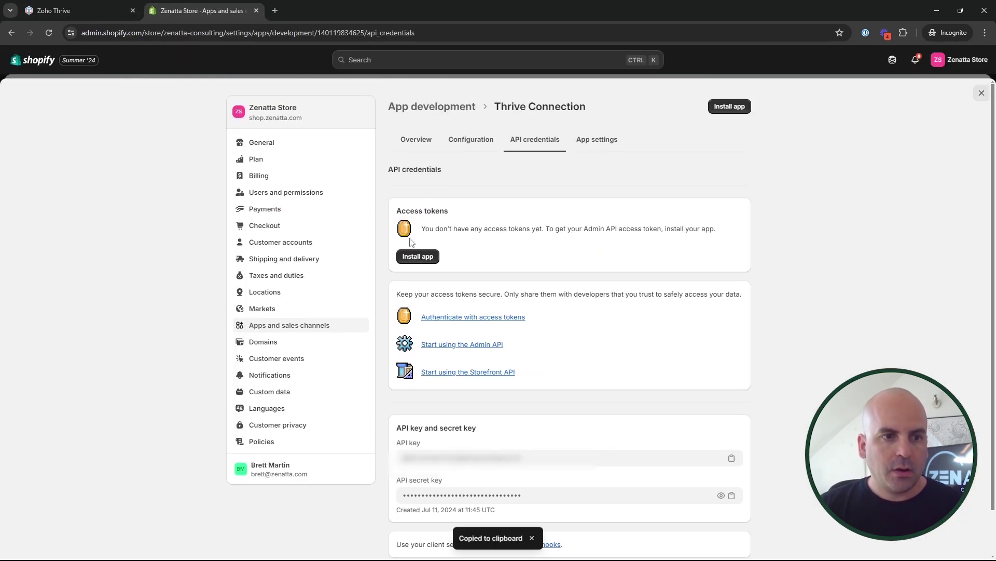
left_click(65, 10)
left_click(437, 172)
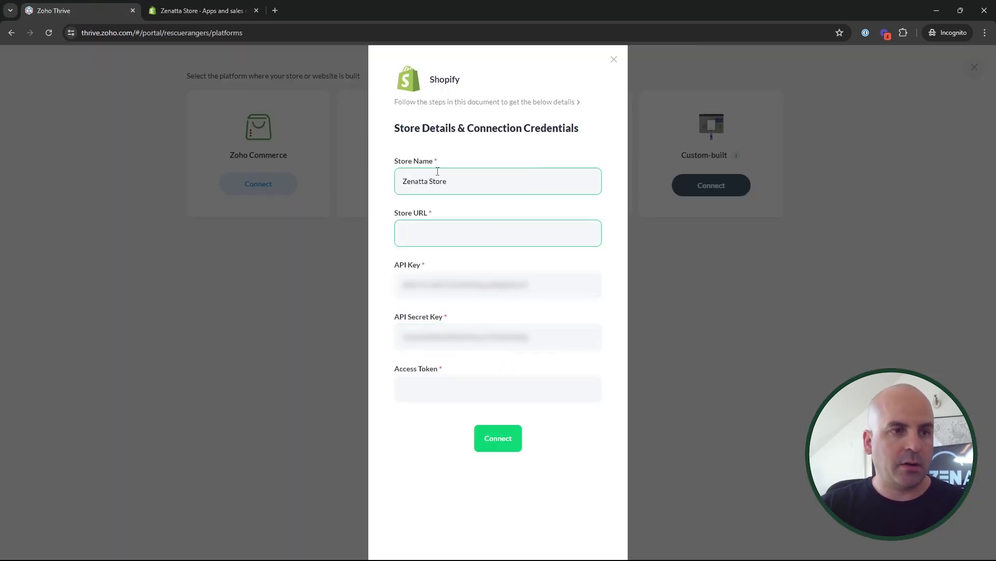
key("Tab")
left_click(234, 5)
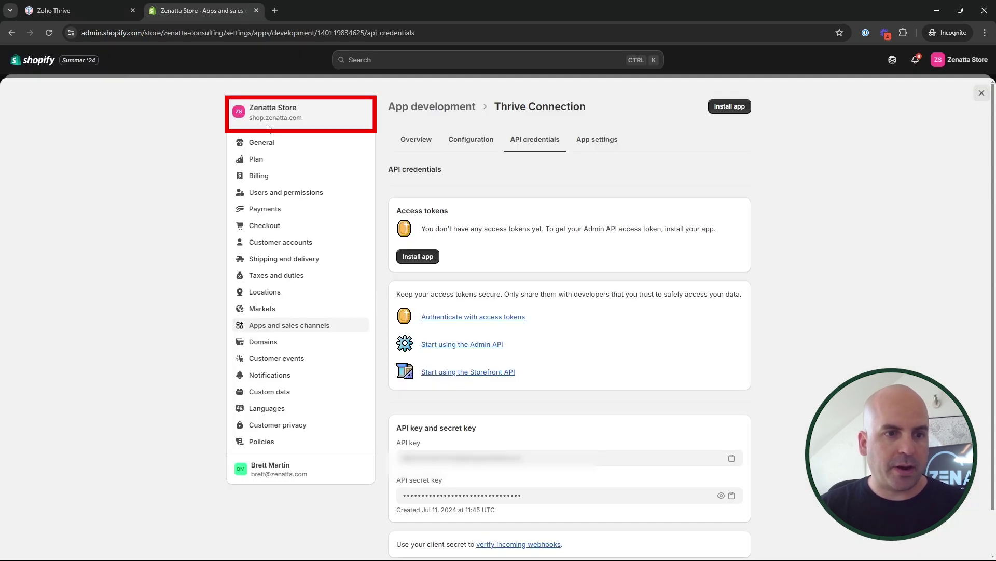
left_click(89, 6)
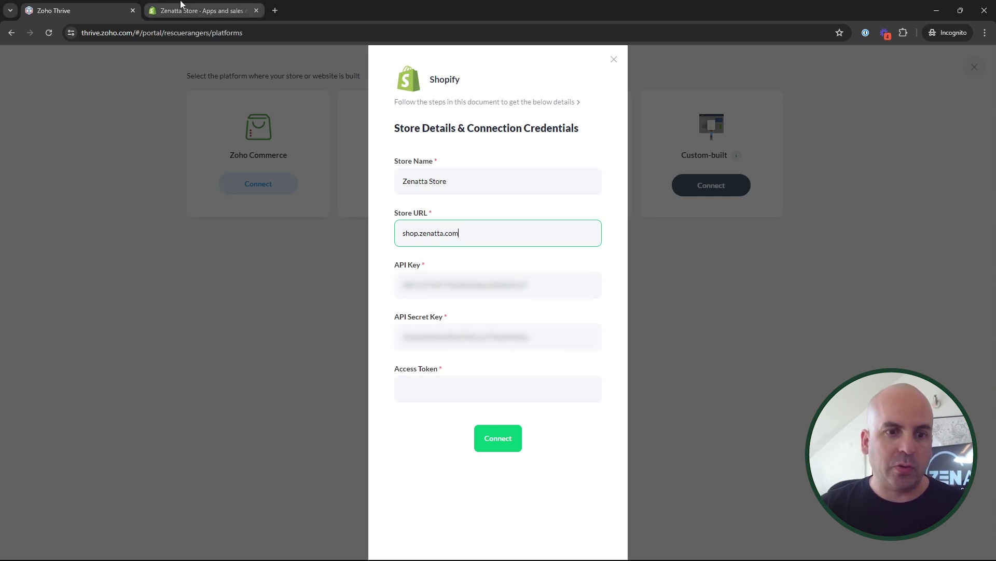
left_click(198, 10)
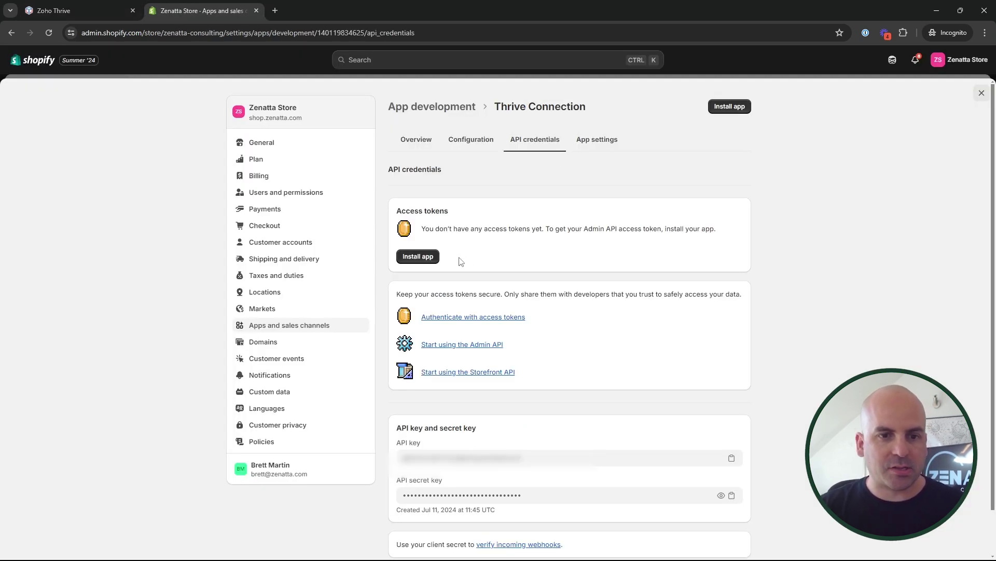
Step: Install Thrive Connection and paste its revealed Admin API access token into Thrive's Access Token field
left_click(419, 257)
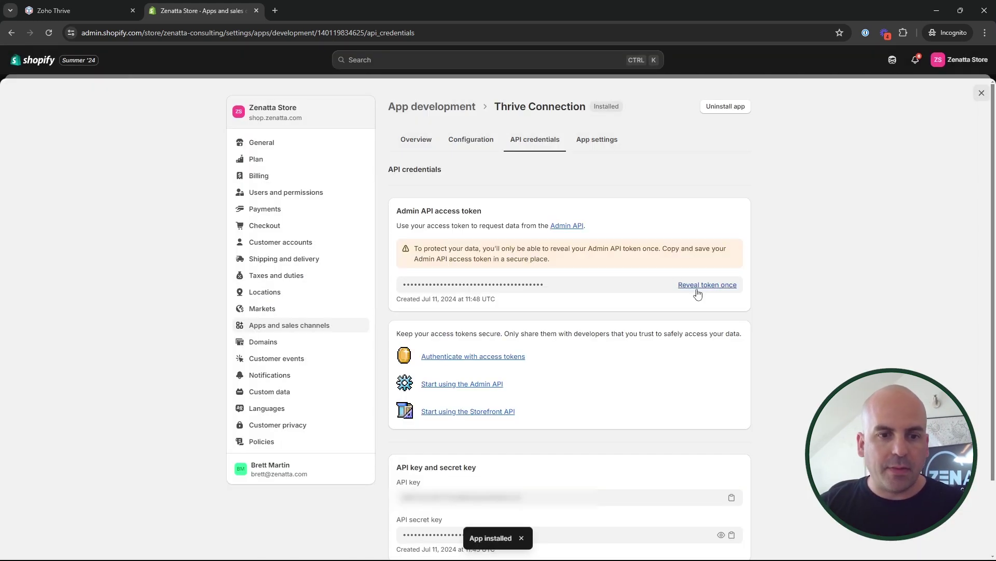
left_click(696, 290)
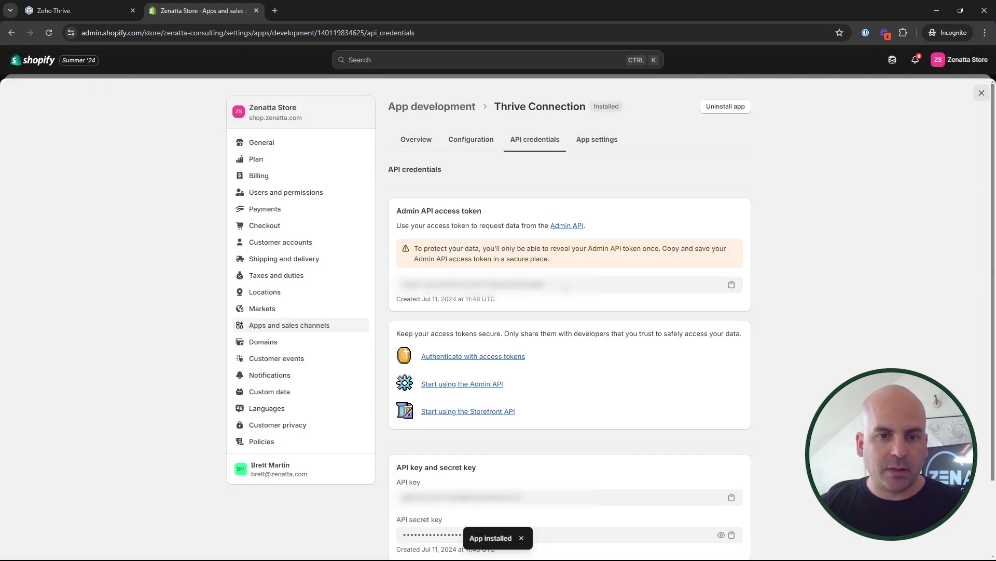
left_click(732, 285)
left_click(78, 11)
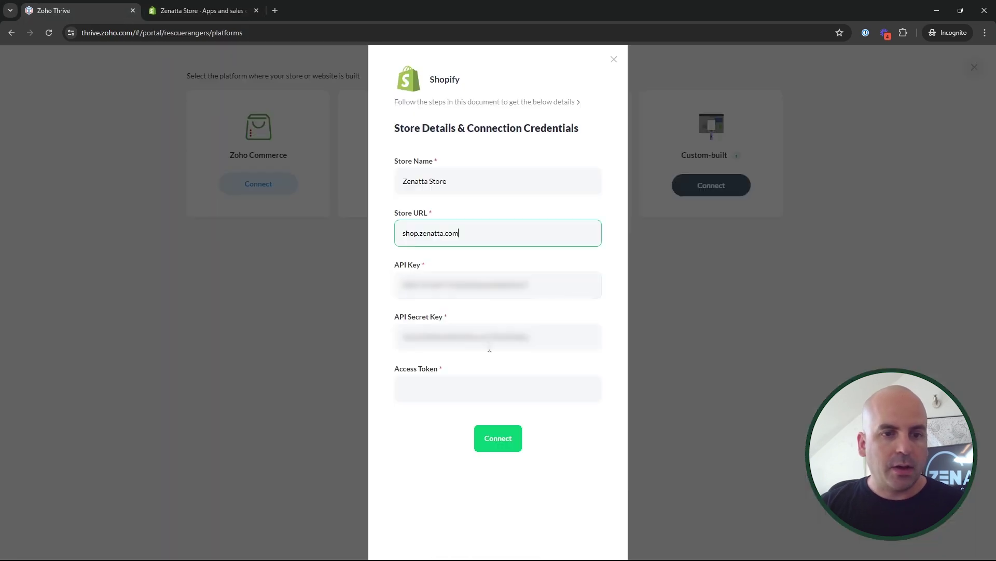
key("ctrl+v")
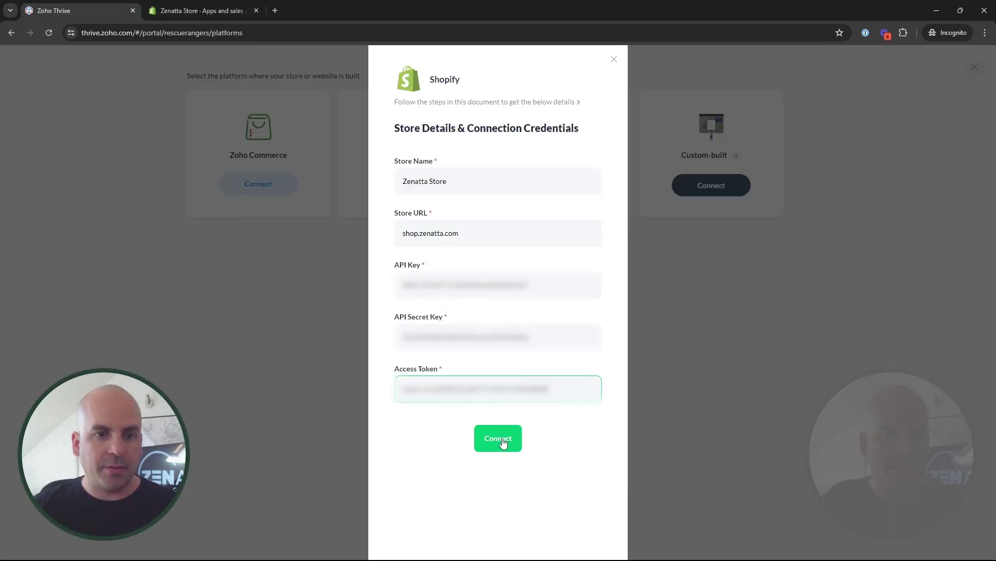
Step: Replace the rejected Store URL with zenatta-consulting.myshopify.com and connect the Zenatta Store
left_click(505, 441)
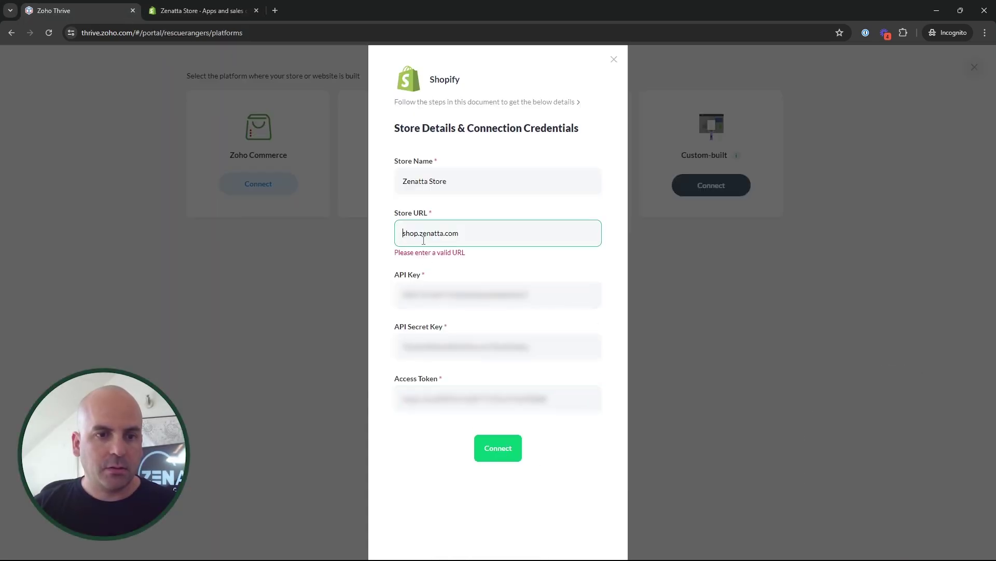
type("https://")
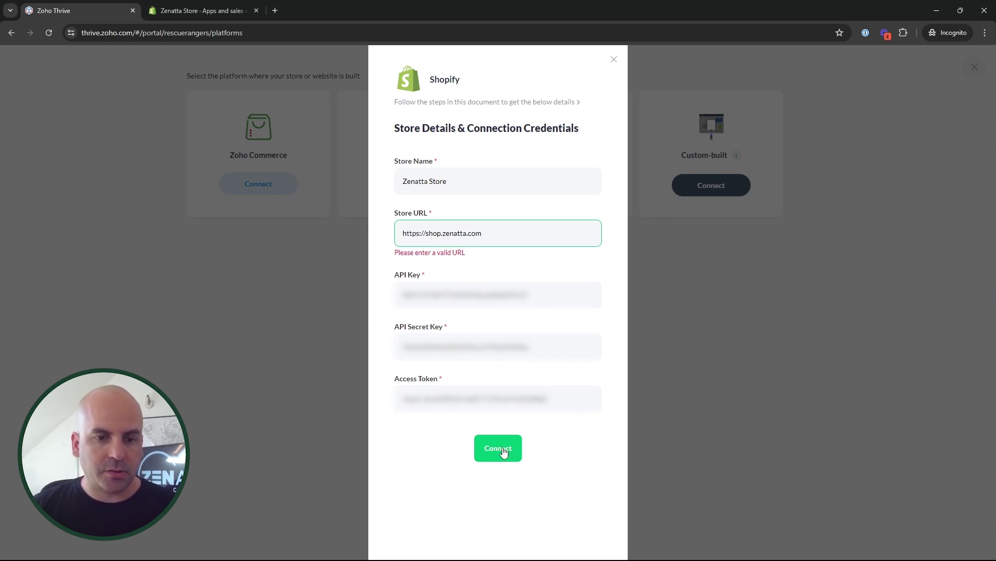
left_click(504, 449)
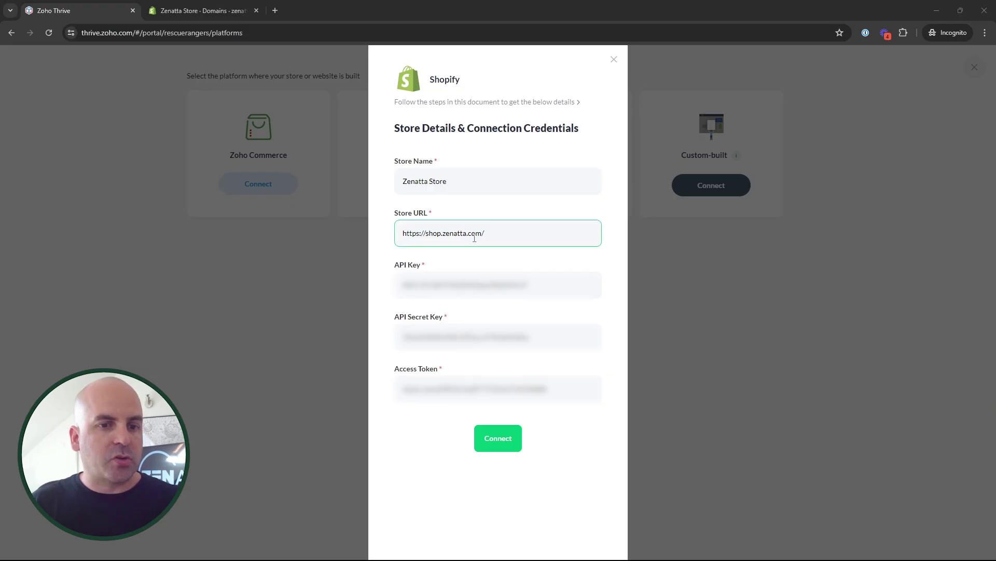
left_click_drag(502, 233, 402, 233)
left_click(202, 10)
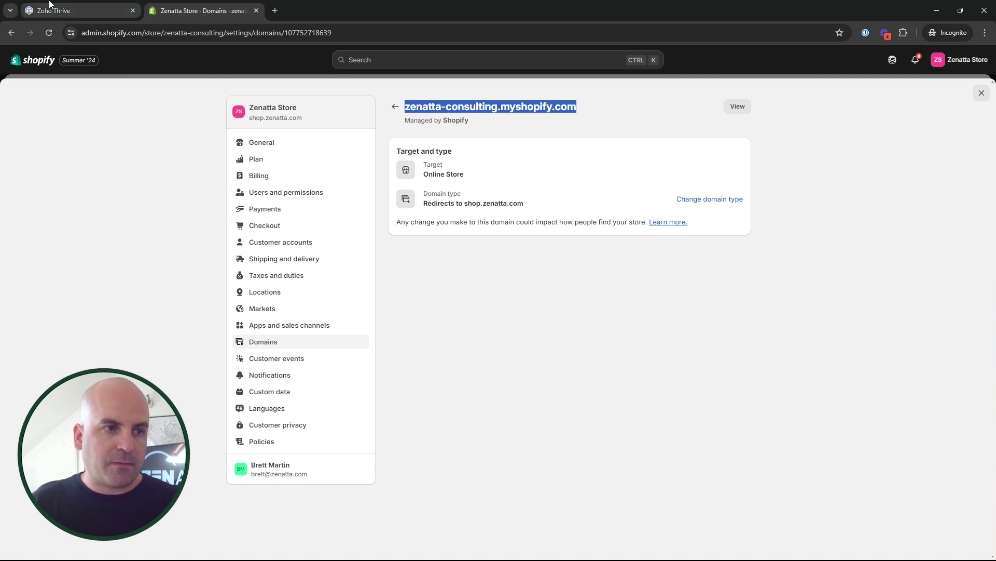
left_click(83, 11)
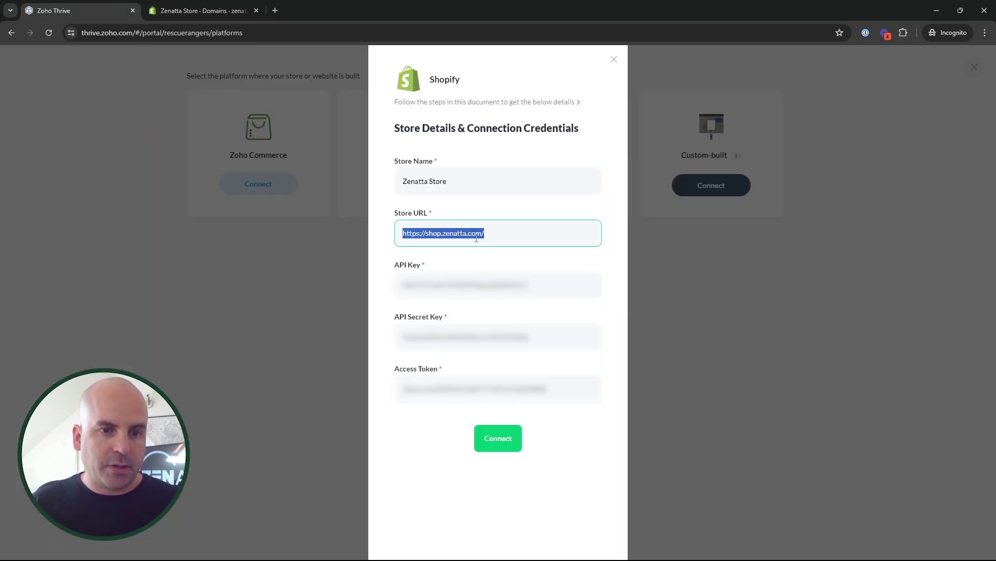
left_click(417, 233)
key("ctrl+v")
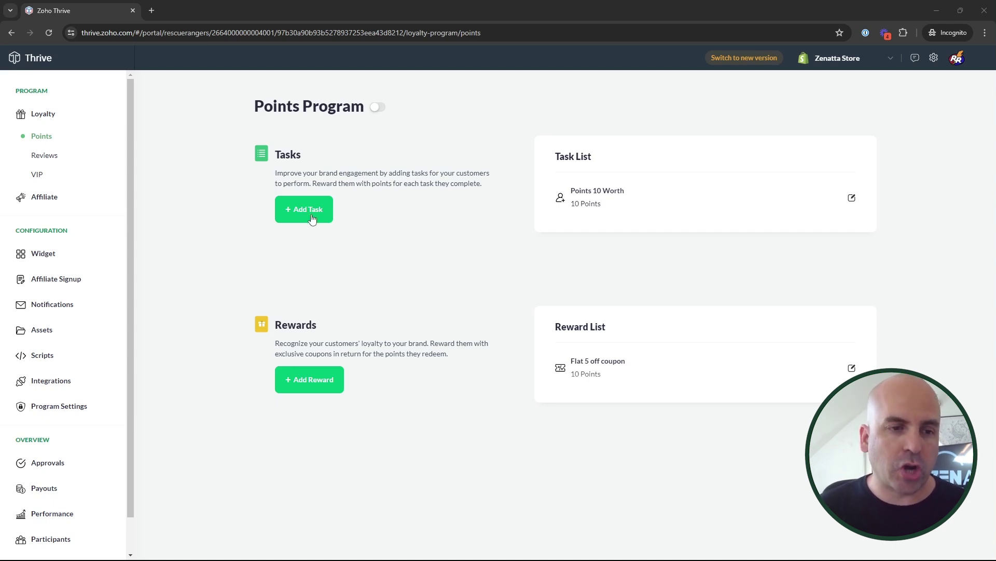
left_click(313, 218)
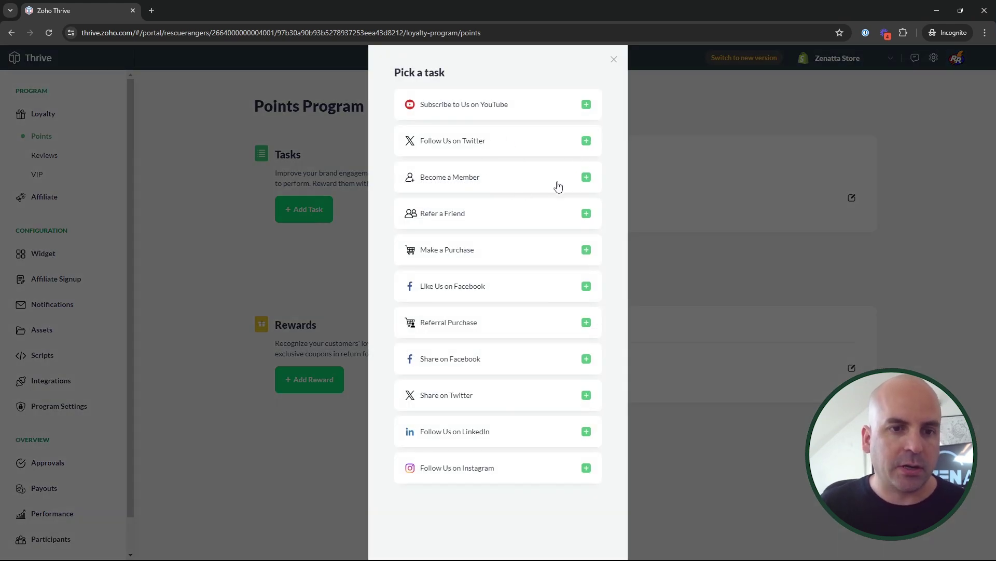
left_click(614, 61)
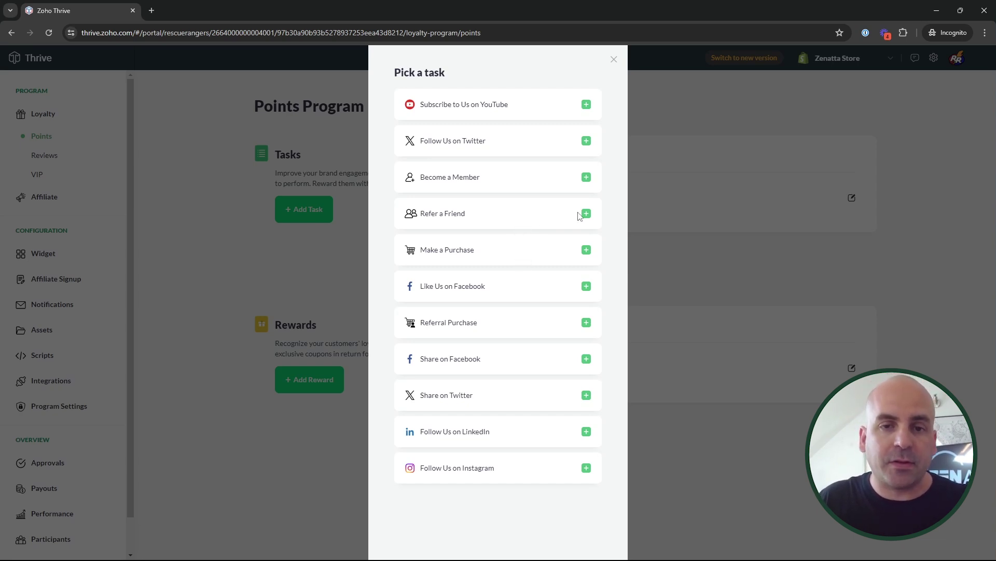
left_click(614, 59)
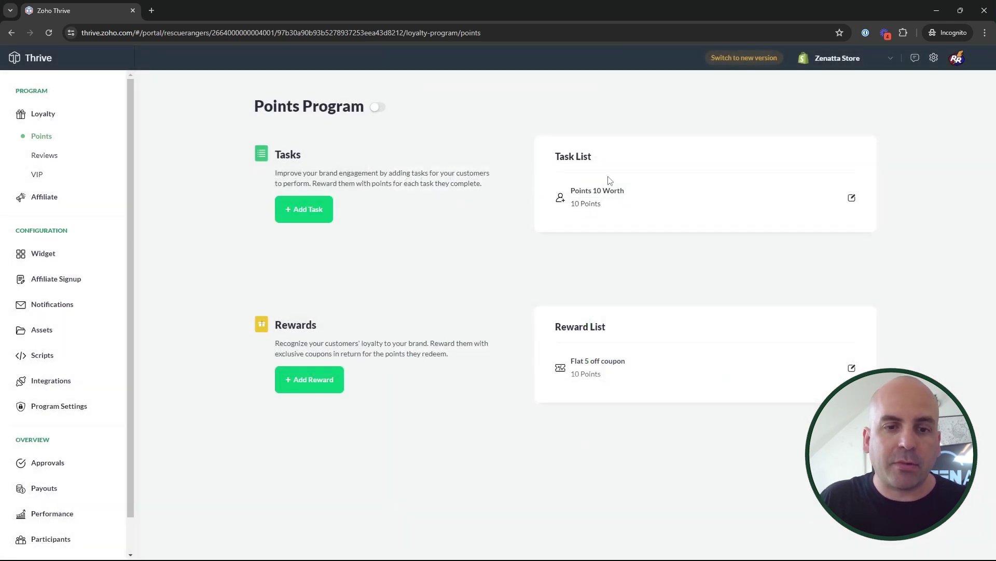
Step: Preview a Coupon reward form without saving, then switch the Points Program on
left_click(308, 379)
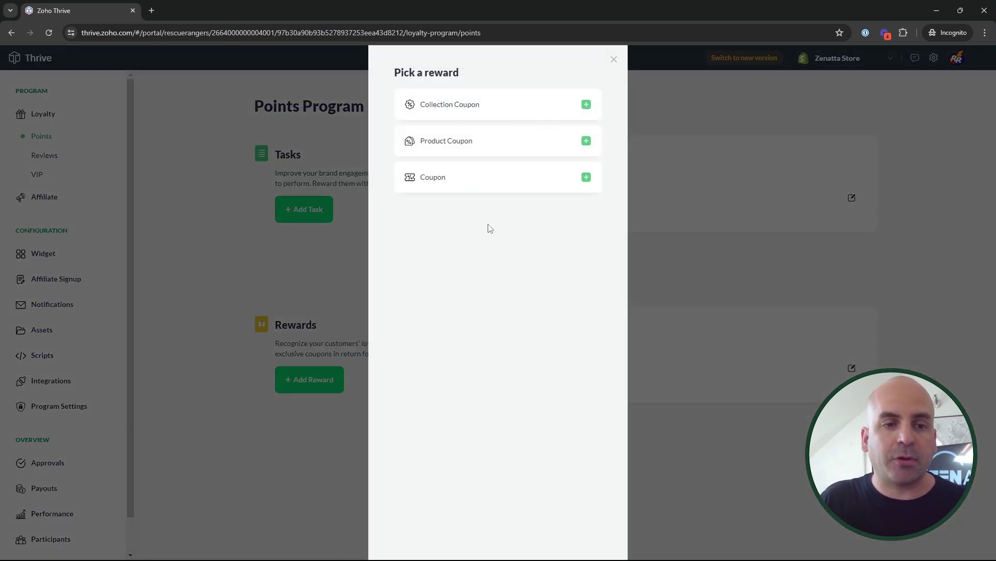
left_click(482, 188)
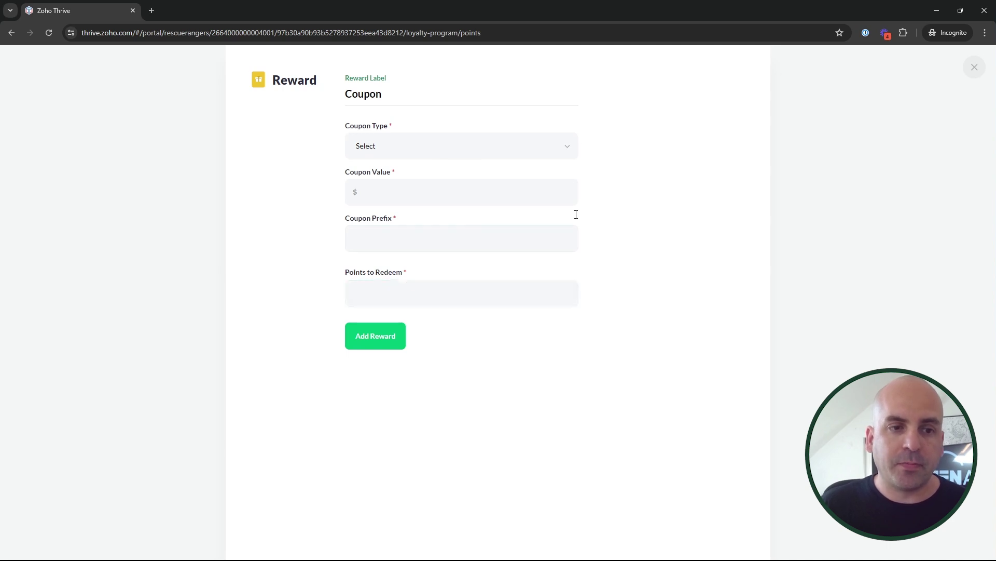
left_click(975, 68)
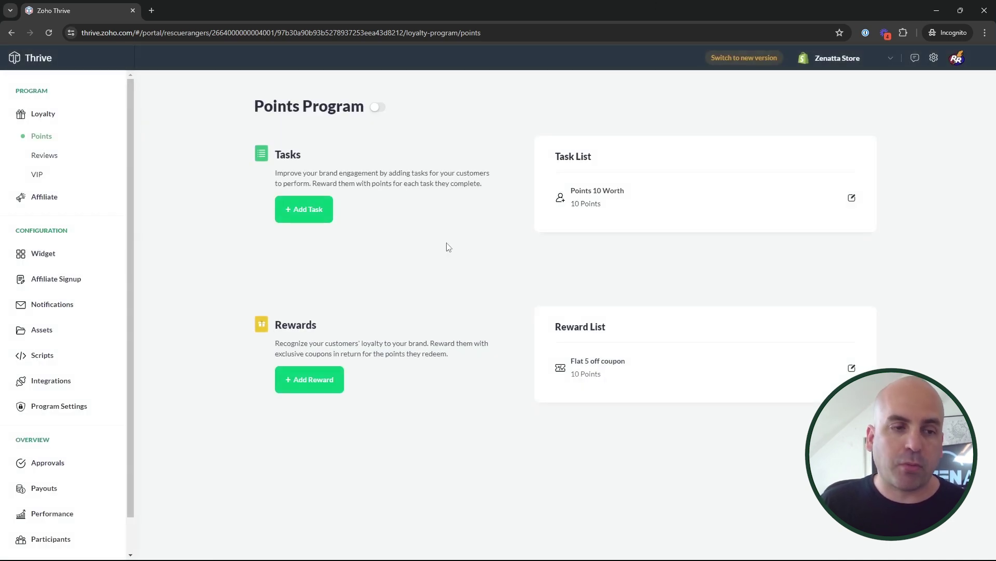
left_click(378, 107)
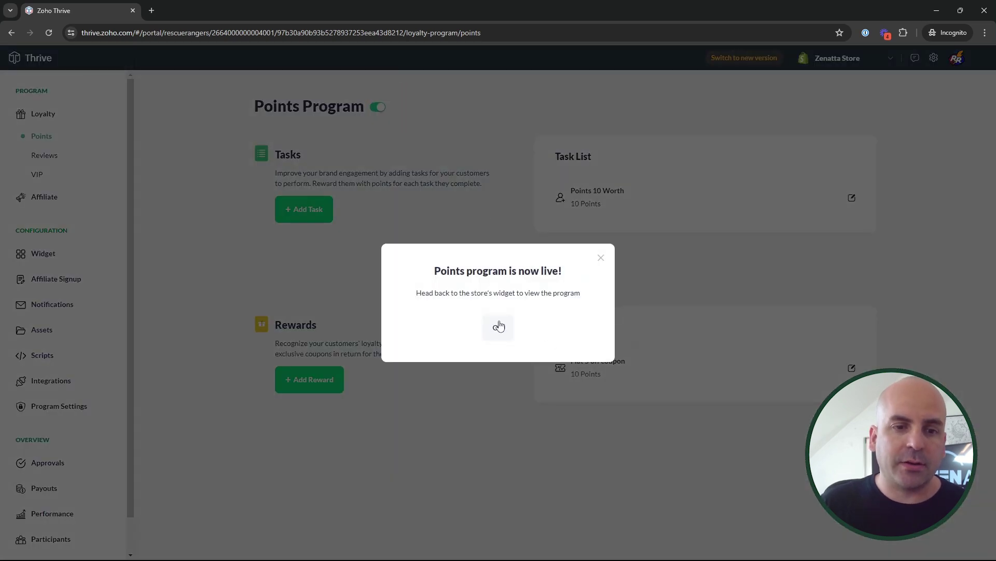
Step: Dismiss the 'Points program is now live!' notice
left_click(498, 327)
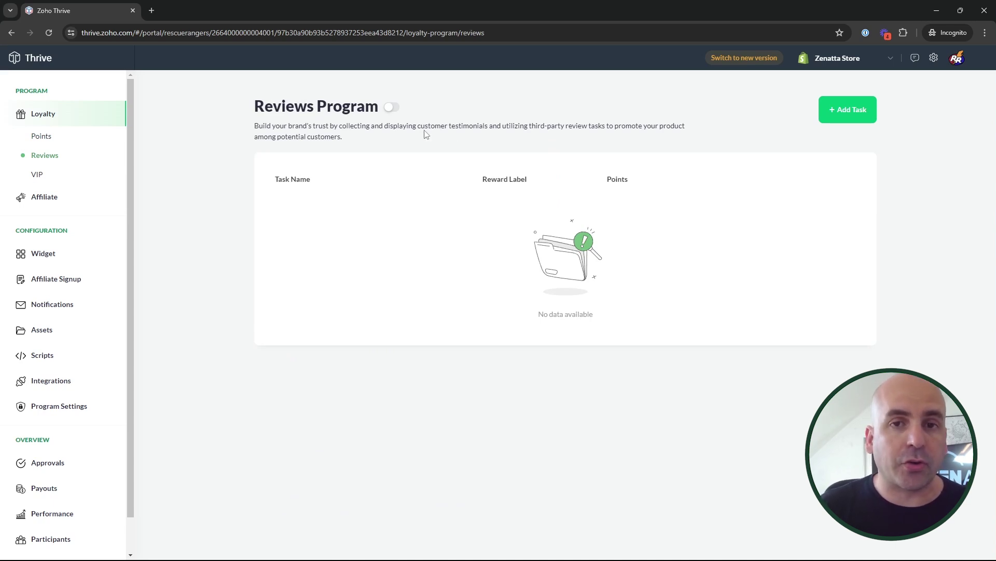
left_click(393, 108)
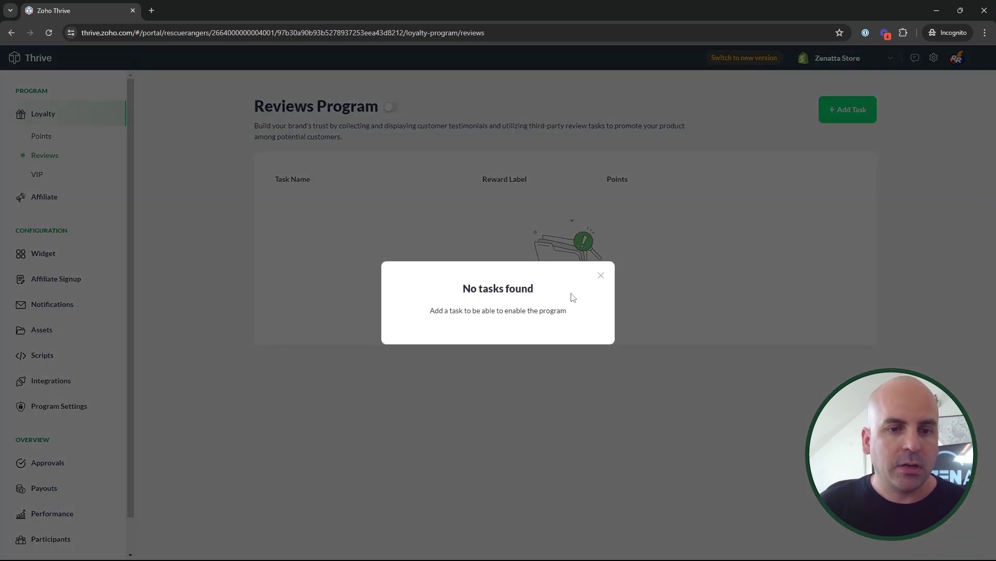
left_click(601, 276)
left_click(848, 114)
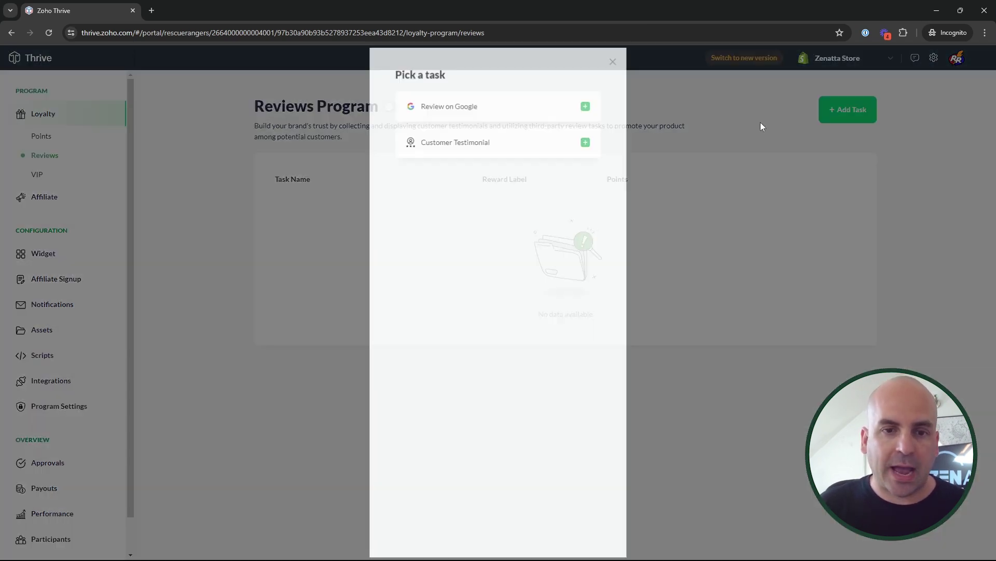
left_click(506, 110)
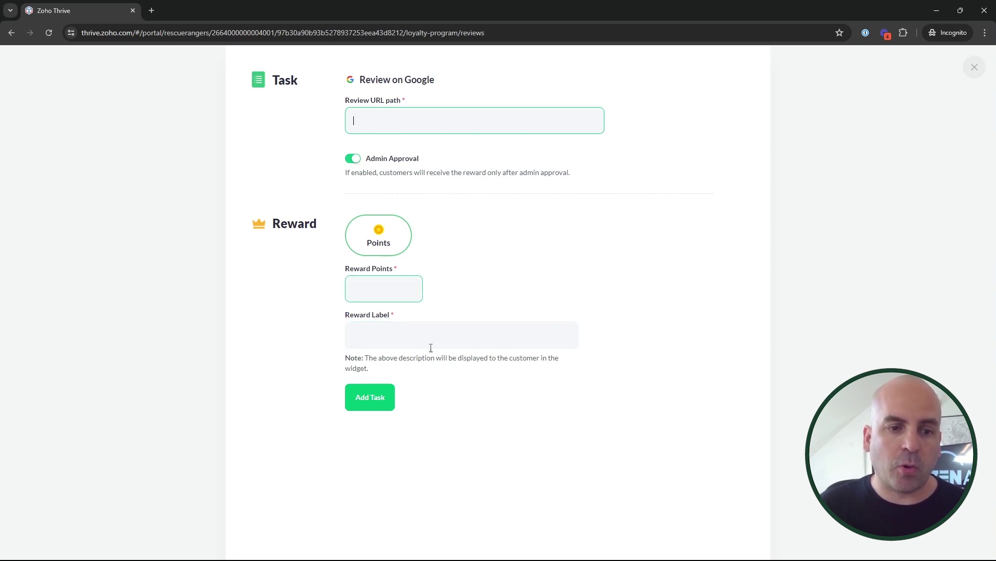
left_click(372, 333)
left_click(374, 287)
left_click(372, 340)
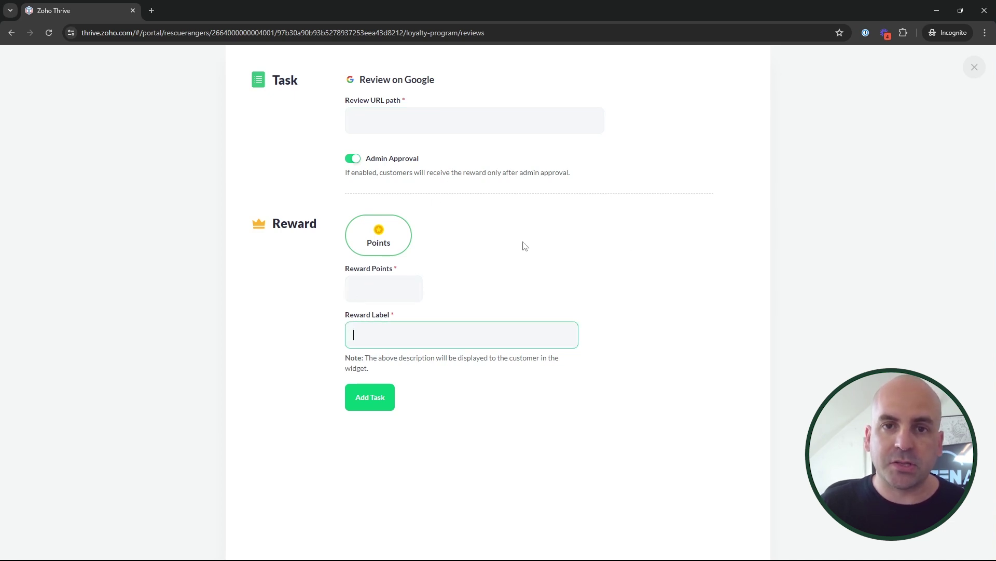
left_click(974, 67)
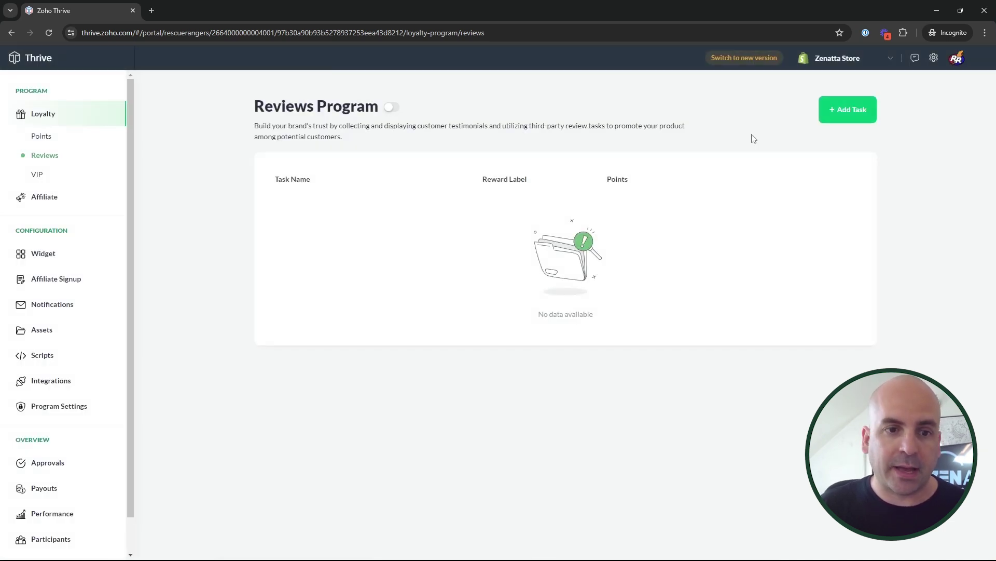
left_click(37, 174)
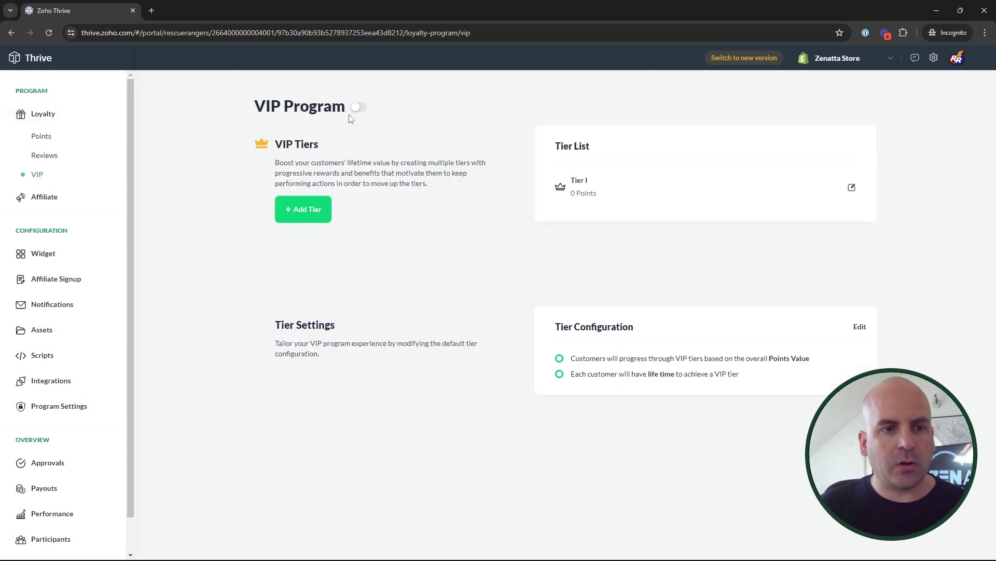
Step: Add a VIP II tier requiring 50 points with a 'Special Product OFfer' benefit
left_click(322, 210)
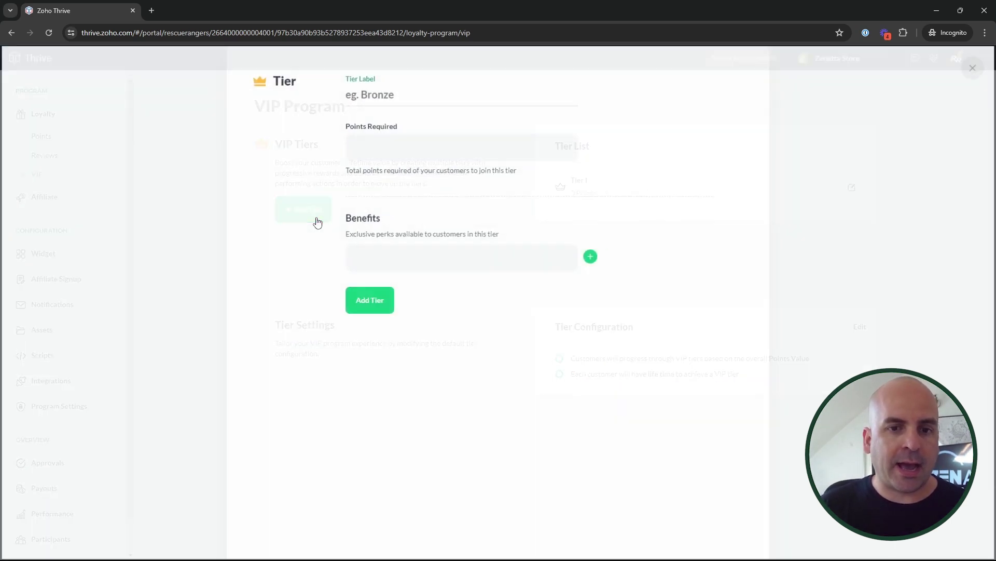
left_click(400, 148)
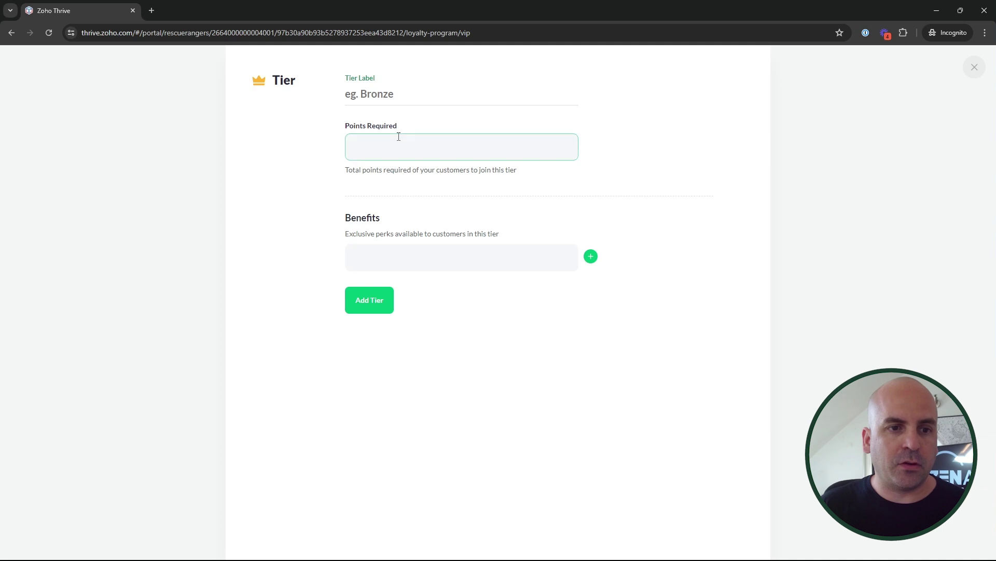
left_click(372, 92)
type("VIP II")
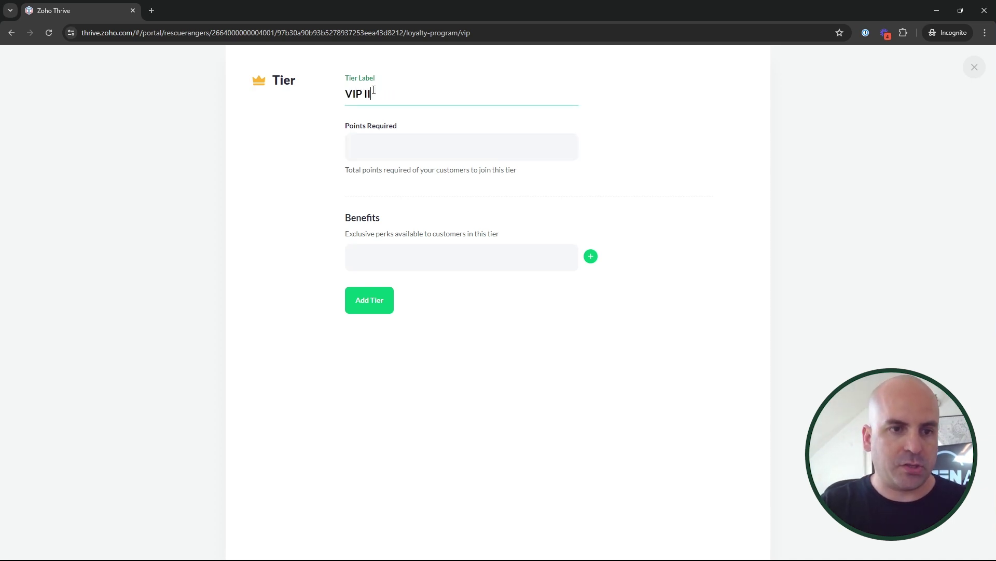
left_click(383, 148)
type("50")
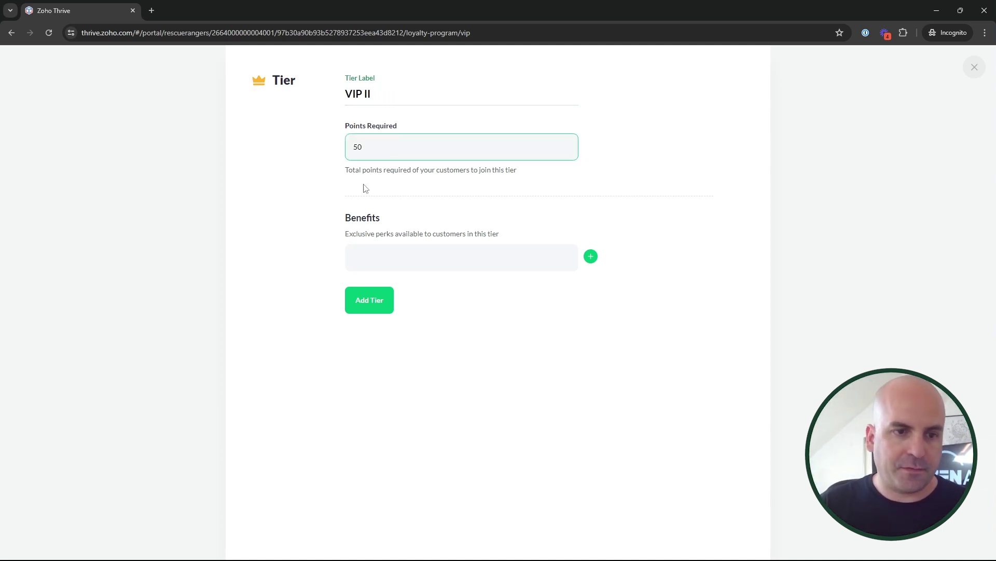
left_click(395, 266)
type("Speci")
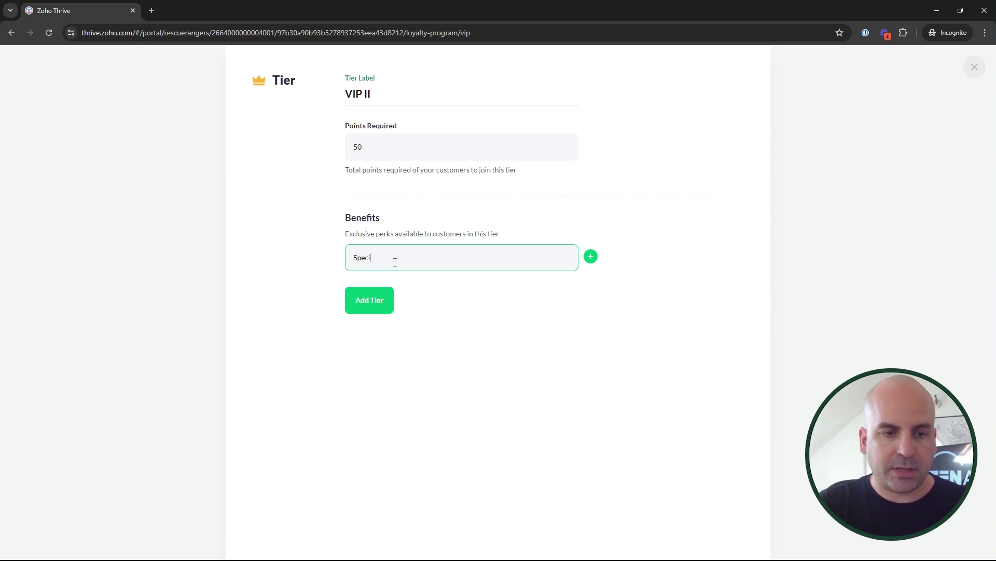
type("al Product OFfe")
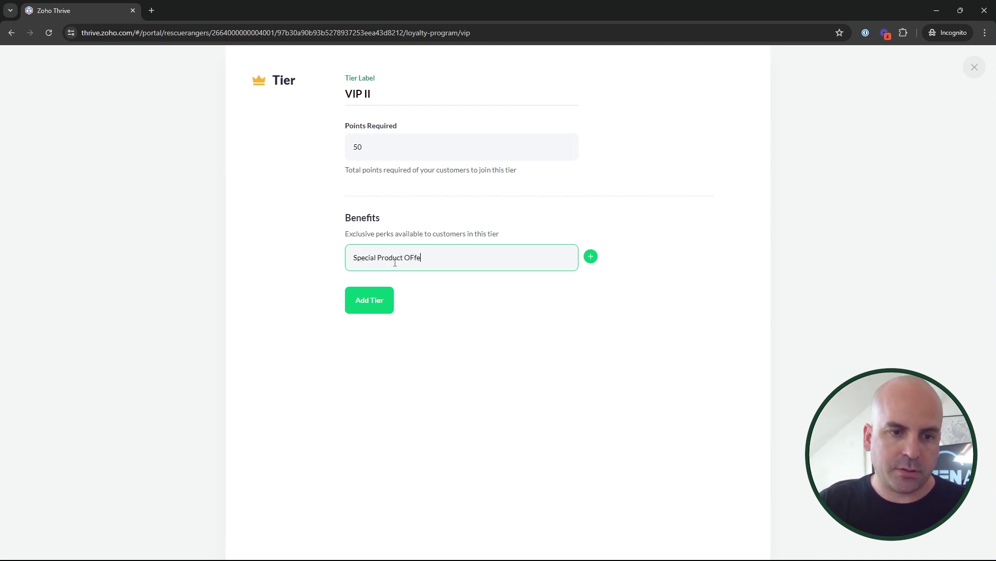
type("rs")
left_click(385, 298)
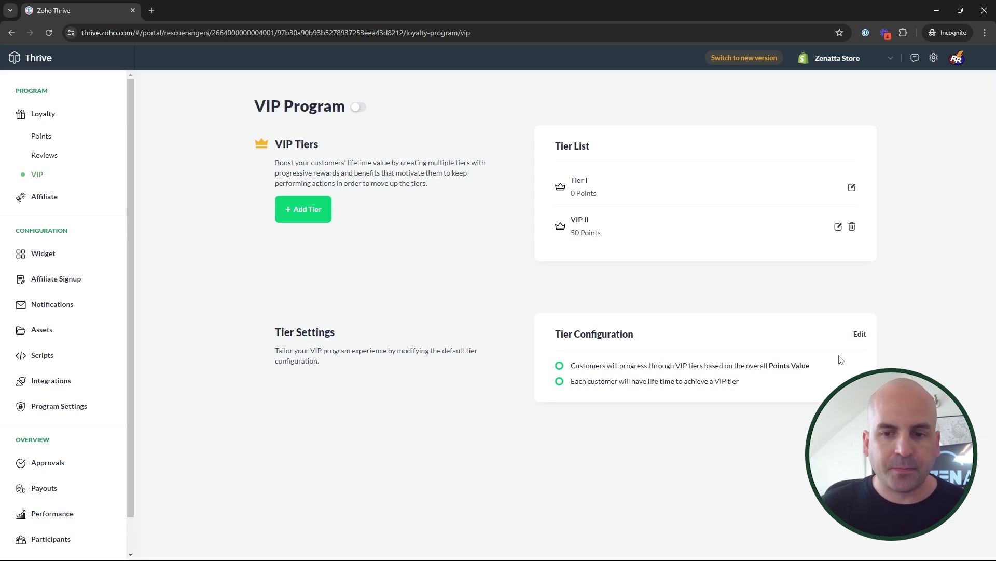
Step: Make VIP tiers qualify by purchase value and switch the VIP program live
left_click(859, 334)
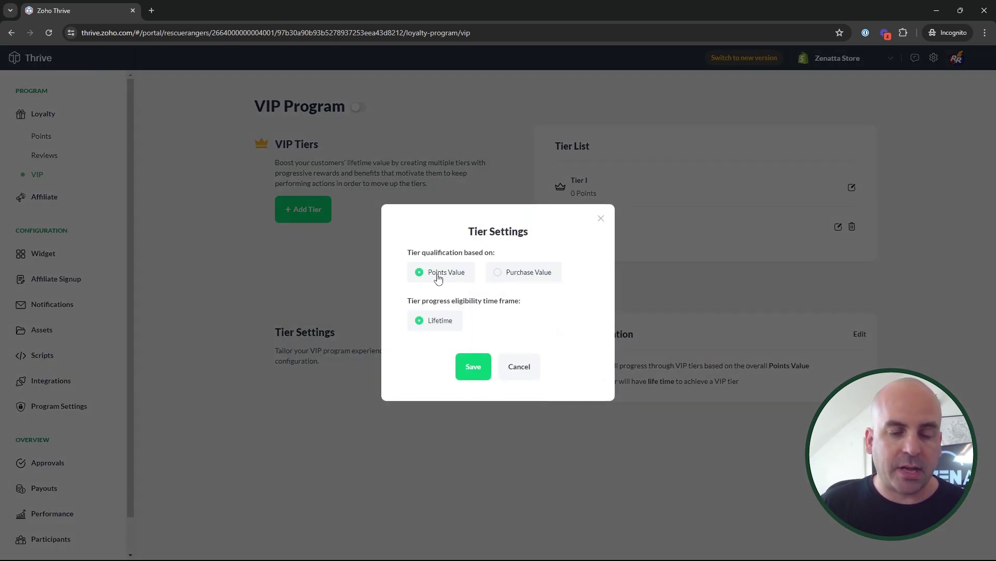
left_click(502, 275)
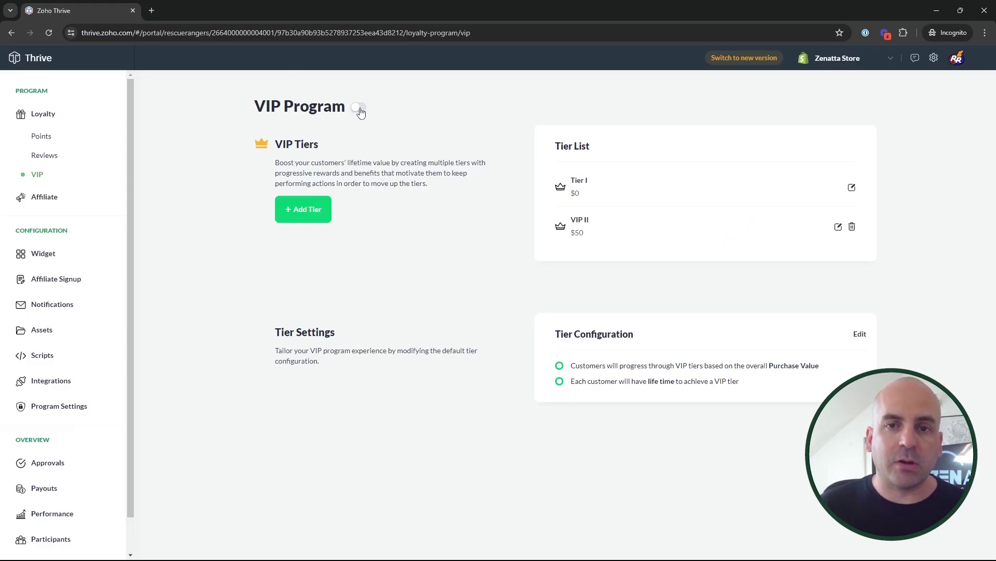
left_click(359, 108)
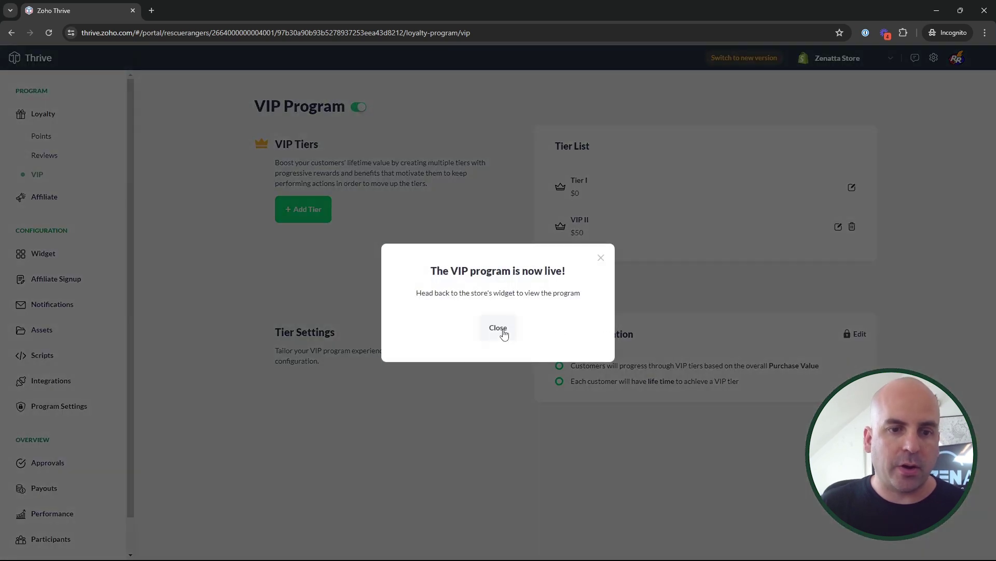
left_click(498, 328)
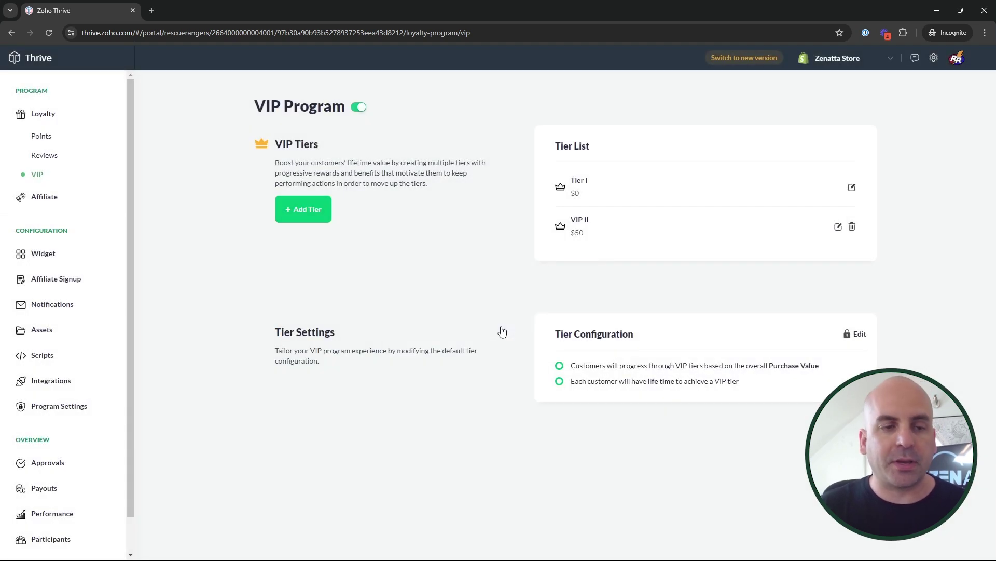
left_click(42, 198)
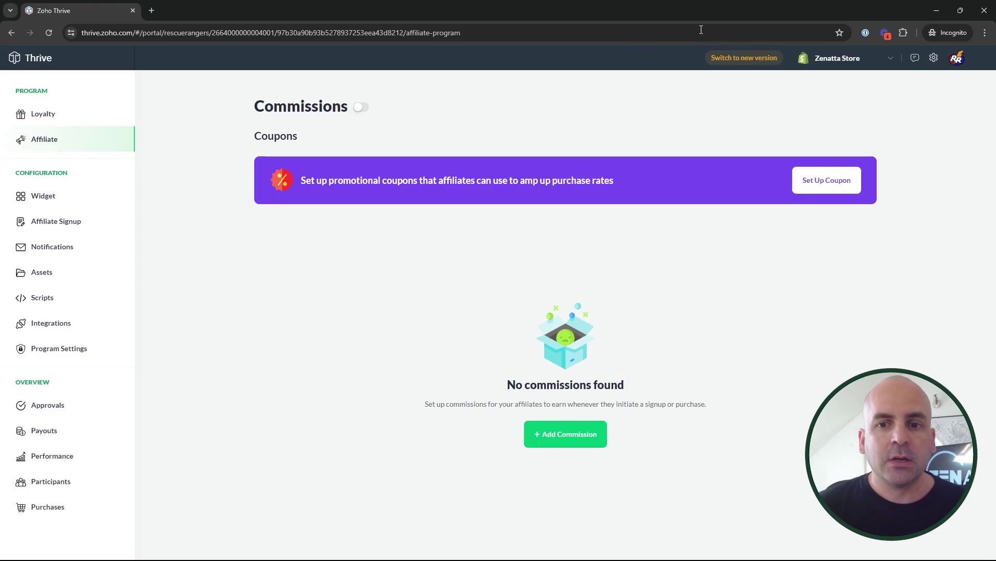
Step: Create a 10% percentage Discount coupon for affiliates
left_click(826, 182)
left_click(505, 248)
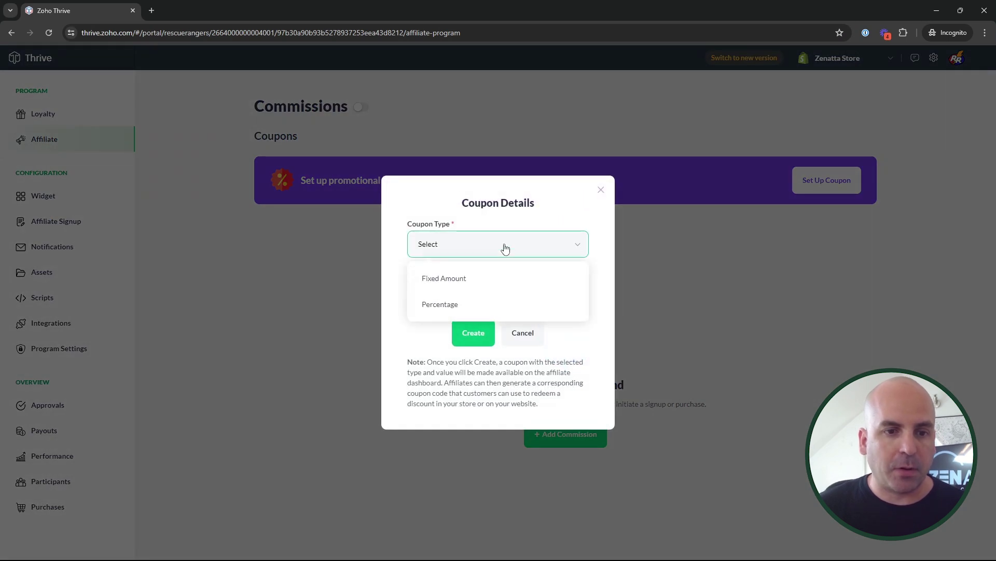
left_click(463, 307)
left_click(452, 288)
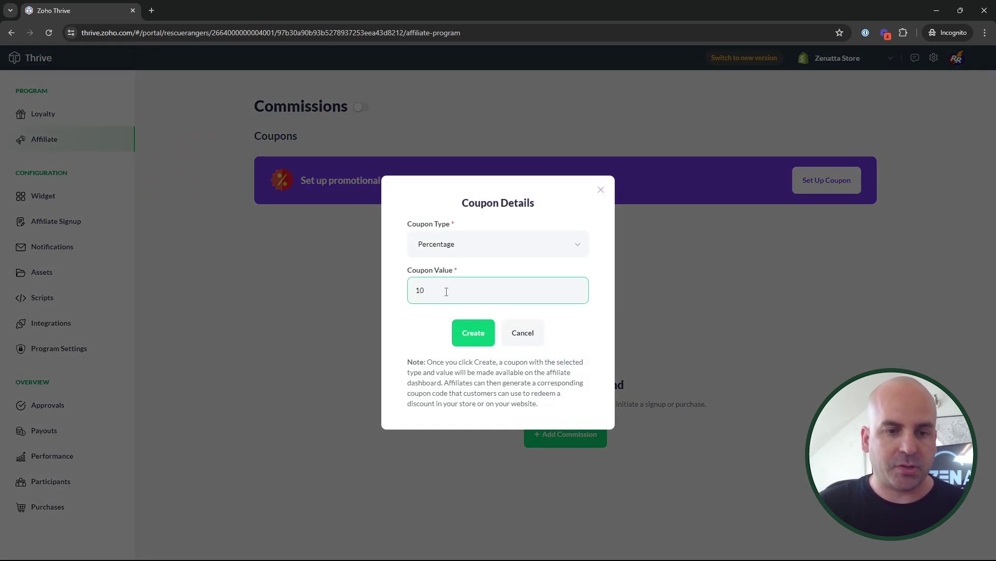
left_click(463, 332)
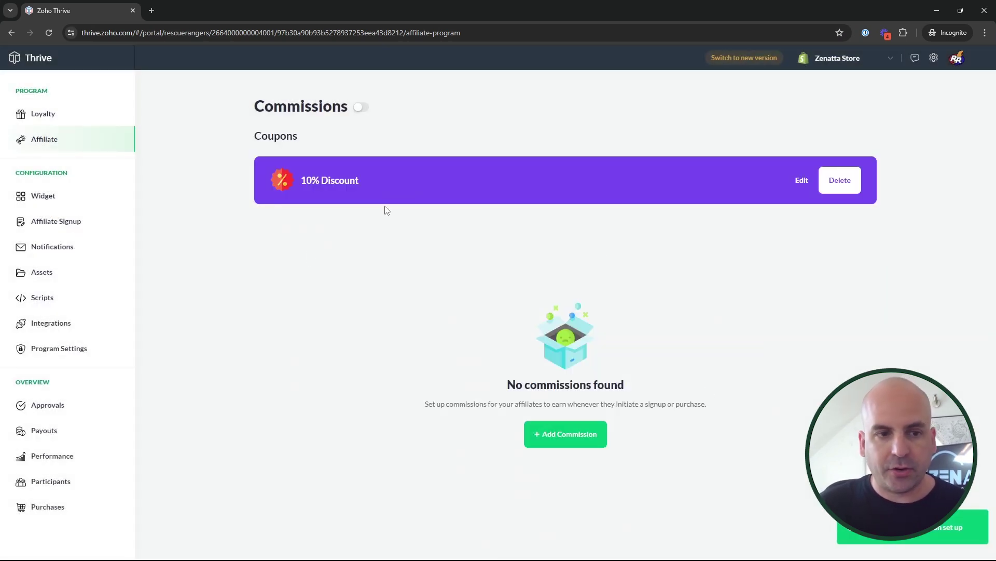
Step: Add a commission requiring a $50 minimum purchase, paying a 10% percentage commission
left_click(565, 436)
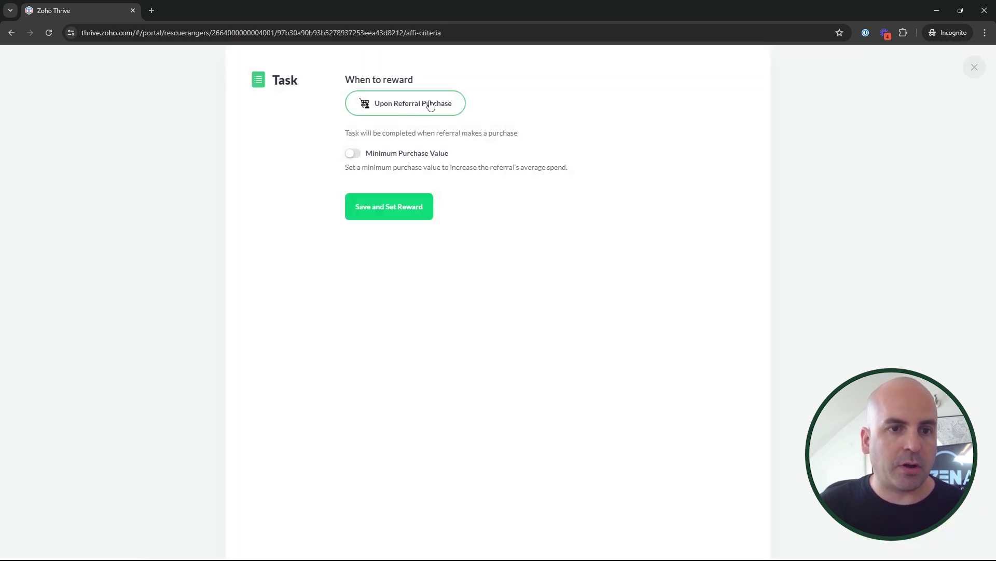
left_click(354, 154)
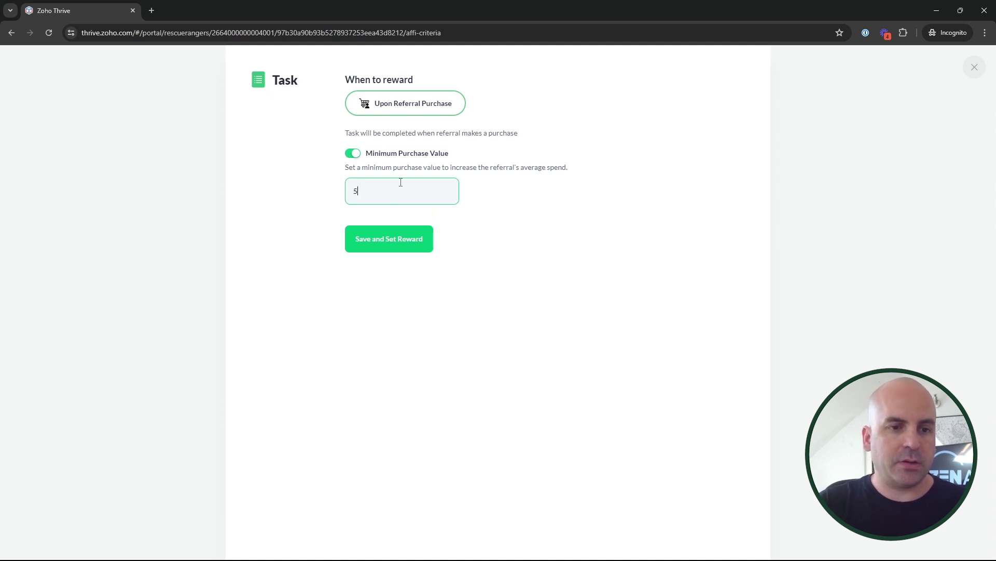
left_click(429, 234)
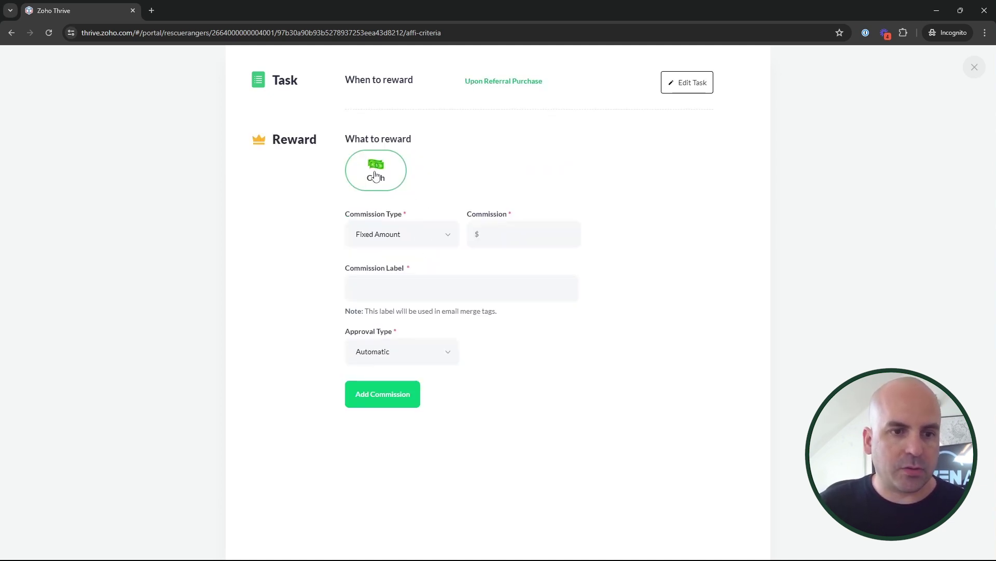
left_click(434, 240)
left_click(518, 235)
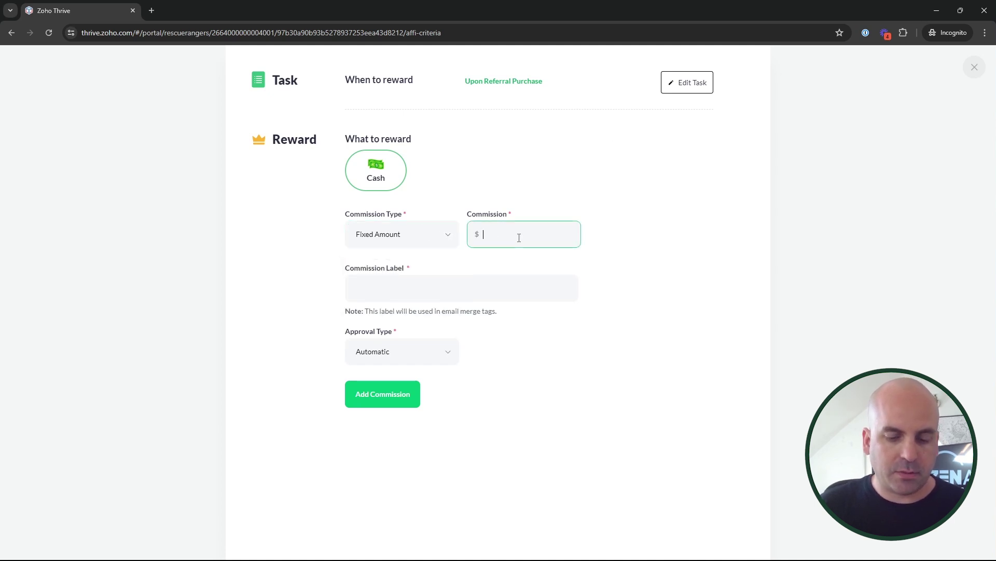
left_click(399, 239)
left_click(396, 288)
left_click(499, 236)
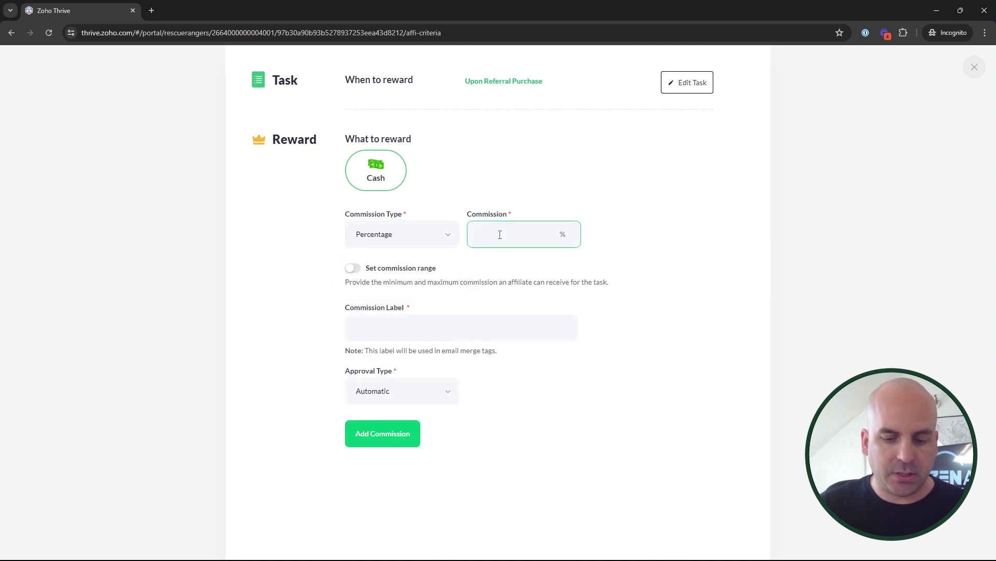
Step: Set a minimum/maximum commission range, label it 'Sell my stuff', and save
left_click(353, 268)
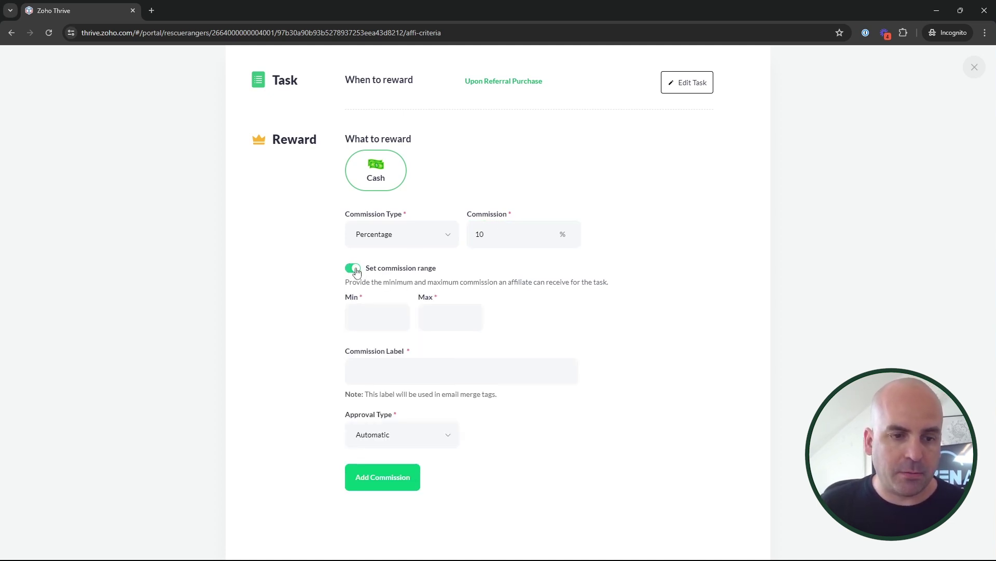
left_click(355, 270)
left_click(353, 267)
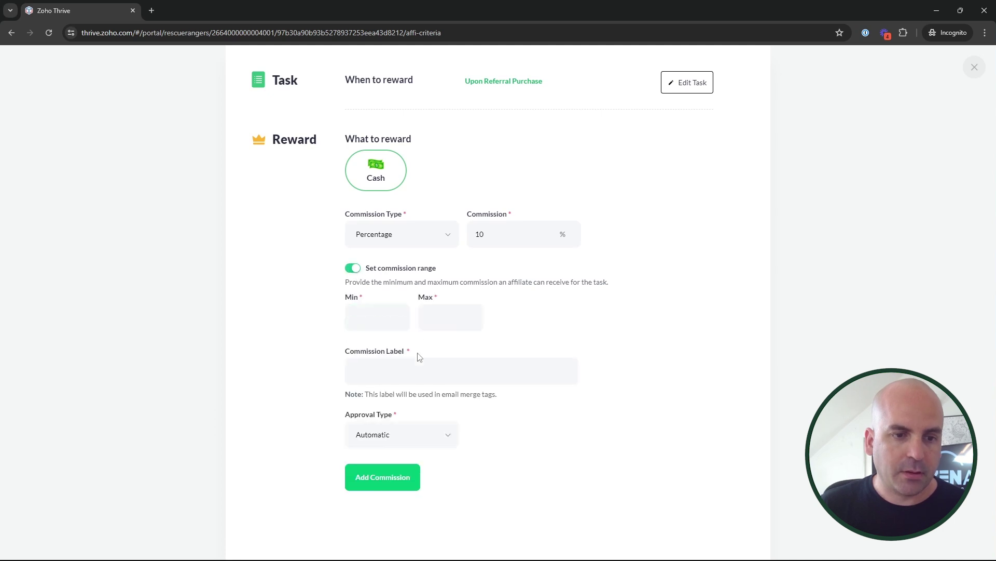
left_click(392, 364)
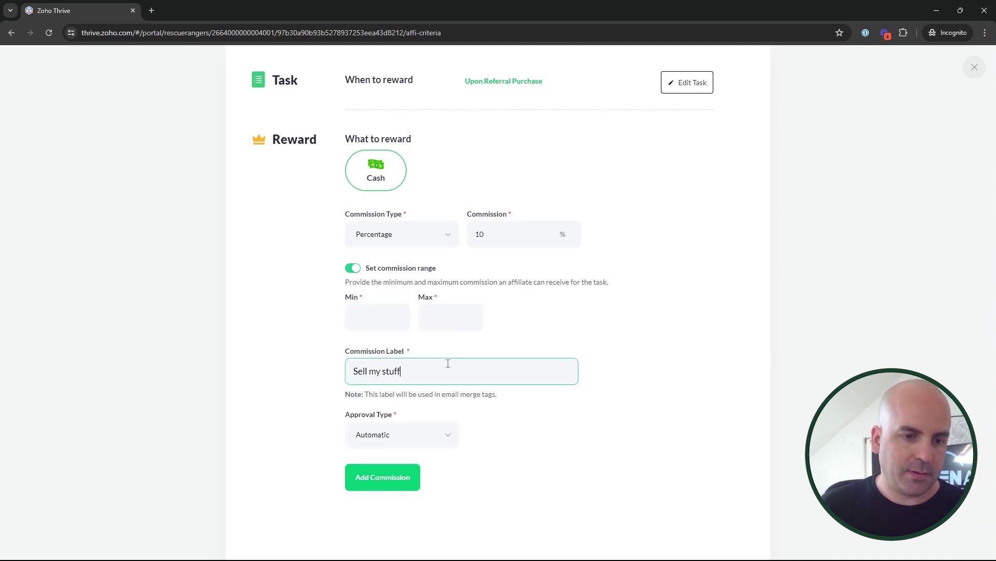
left_click(378, 475)
left_click(379, 318)
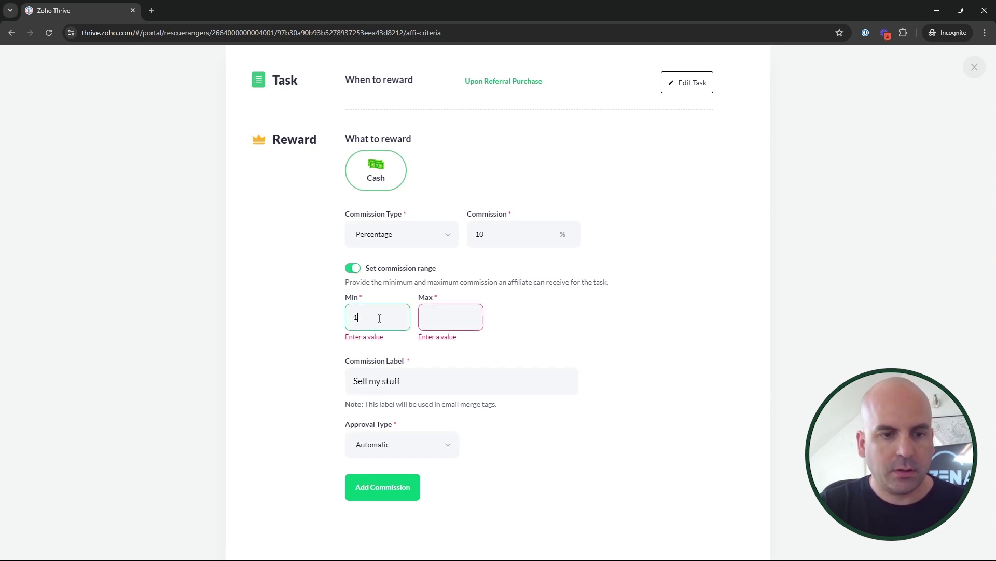
key("Tab")
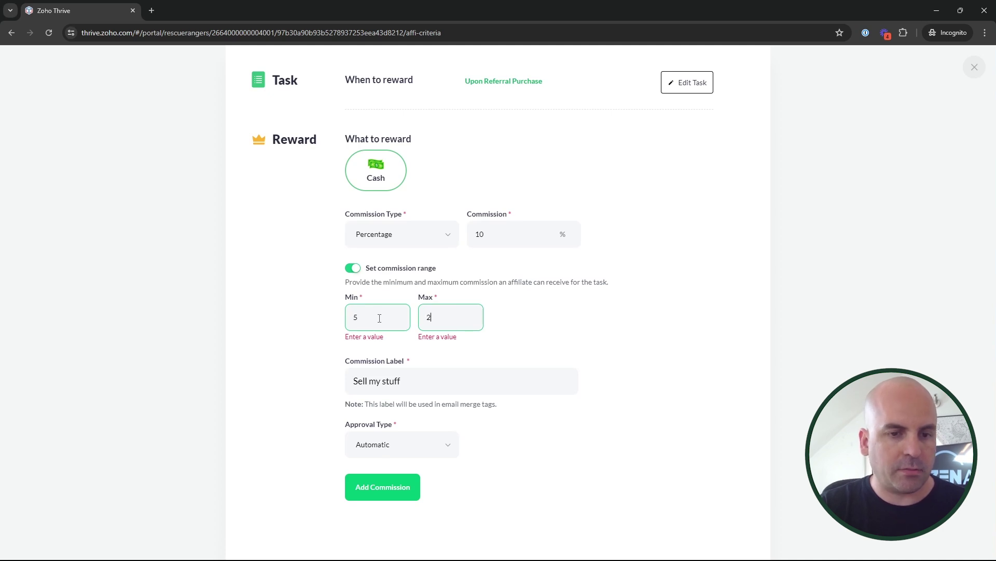
left_click(396, 493)
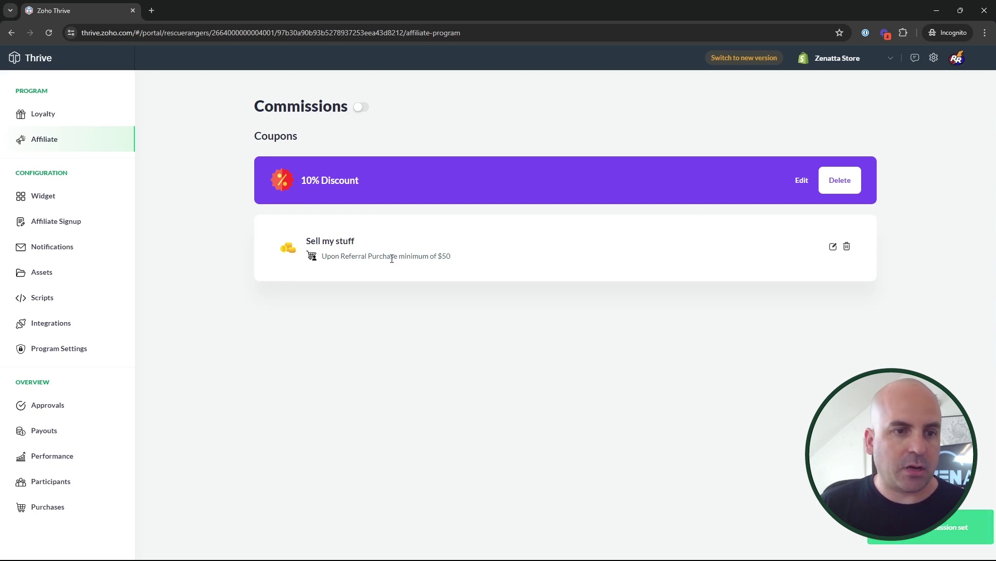
Step: Switch on affiliate commissions and look over the tracking scripts and registration link
left_click(362, 108)
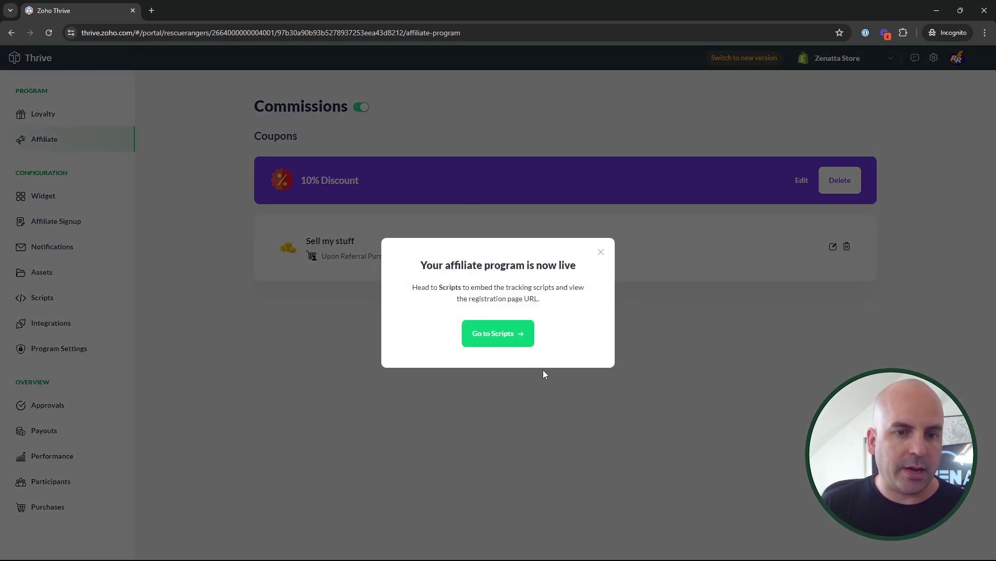
left_click(515, 338)
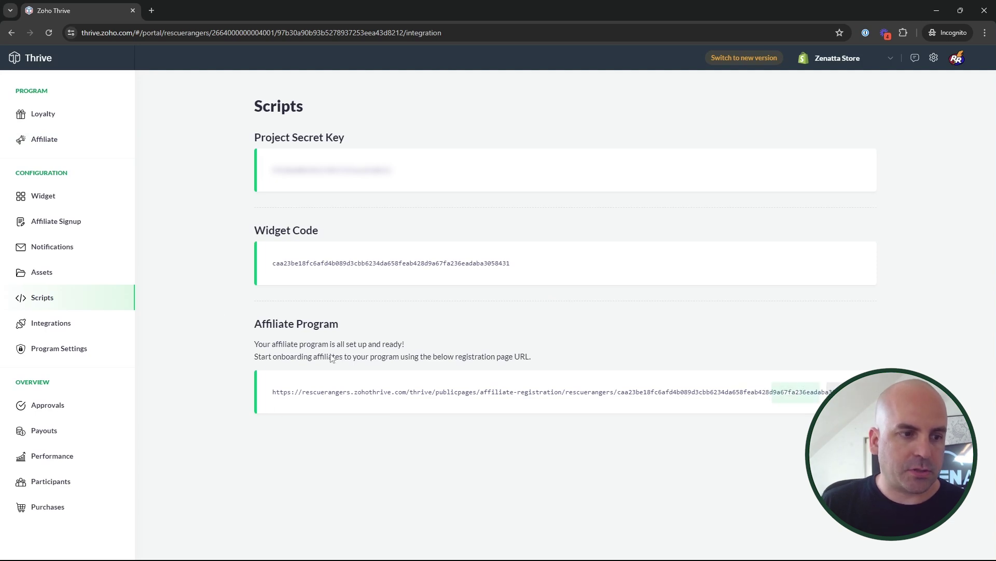
left_click(52, 152)
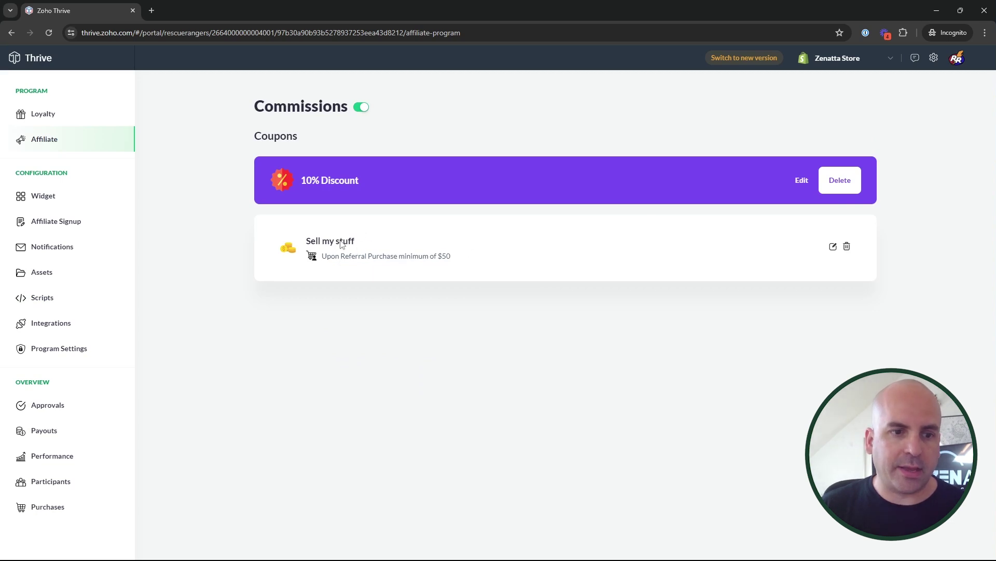
Step: Inspect the Sell my stuff commission's reward settings, closing the editor without changes
left_click(834, 247)
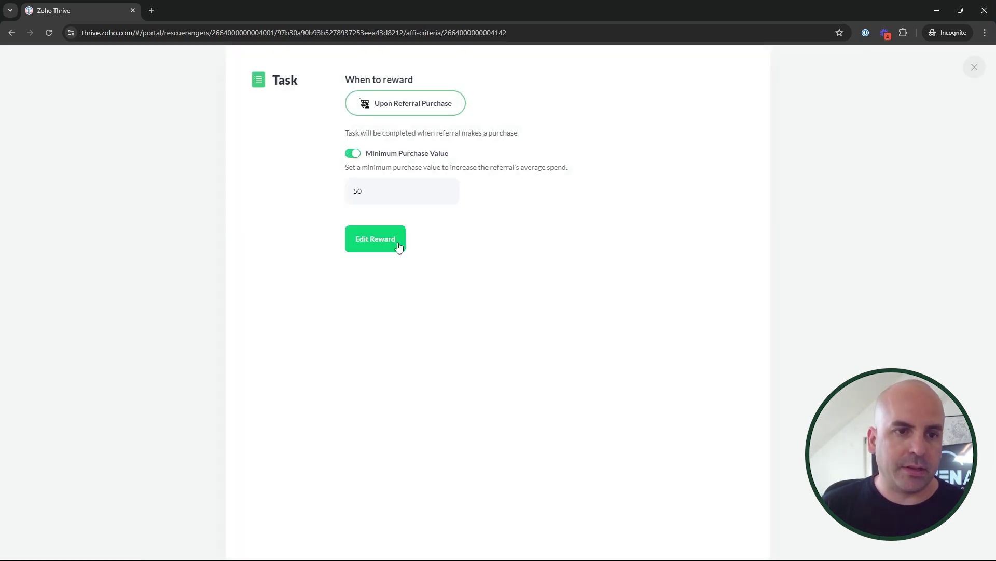
left_click(400, 247)
left_click(975, 67)
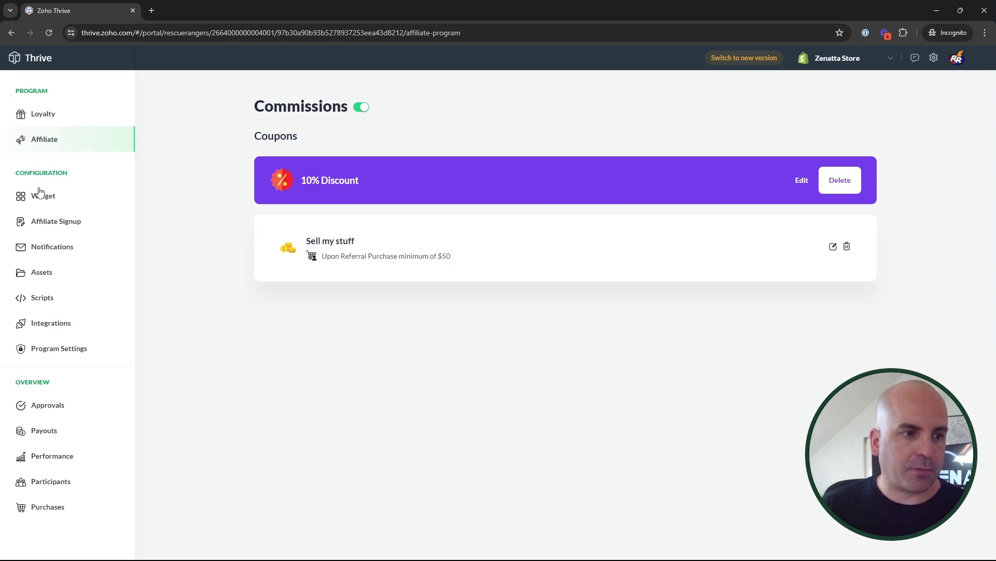
Step: Open the loyalty widget customisation and browse its settings list
left_click(51, 202)
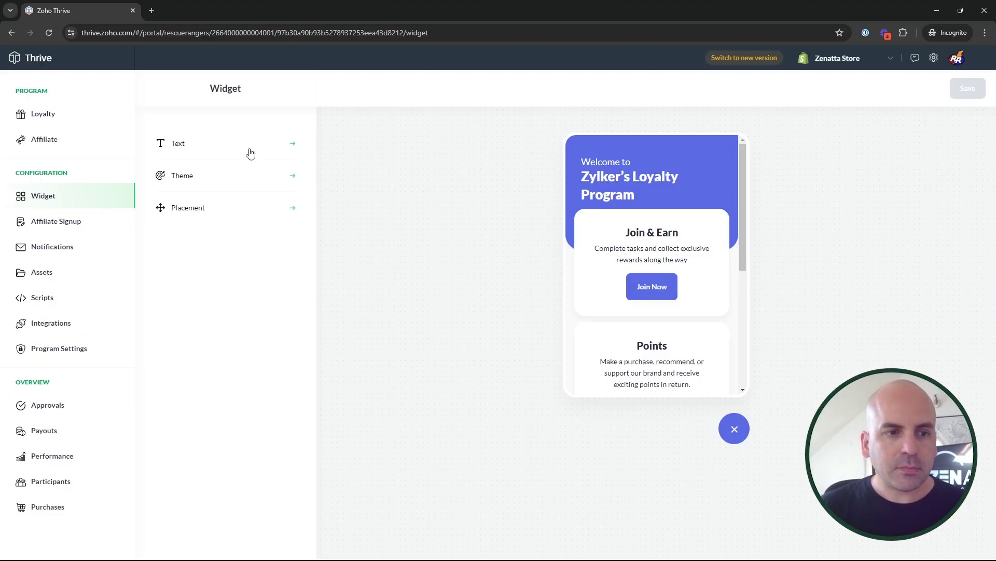
left_click(250, 153)
left_click(155, 98)
scroll(662, 349, "down", 5)
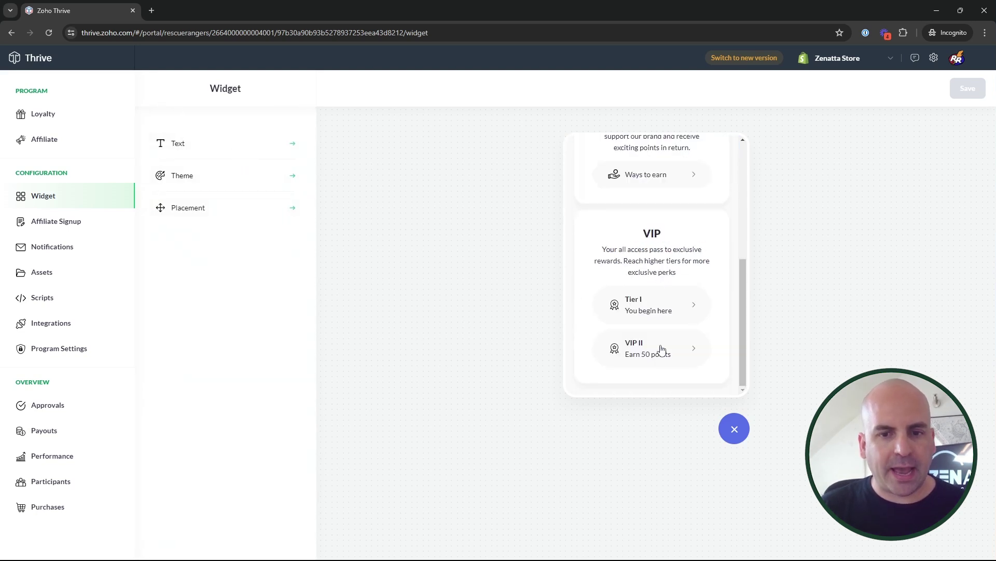
scroll(662, 349, "up", 5)
Step: Keep the widget's placement on the right side
left_click(202, 210)
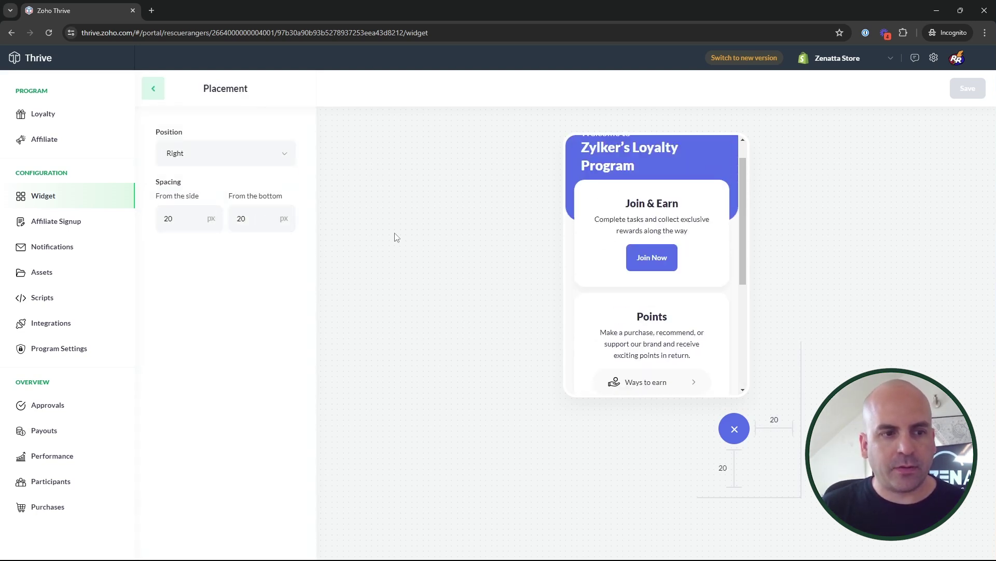
left_click(209, 155)
left_click(208, 155)
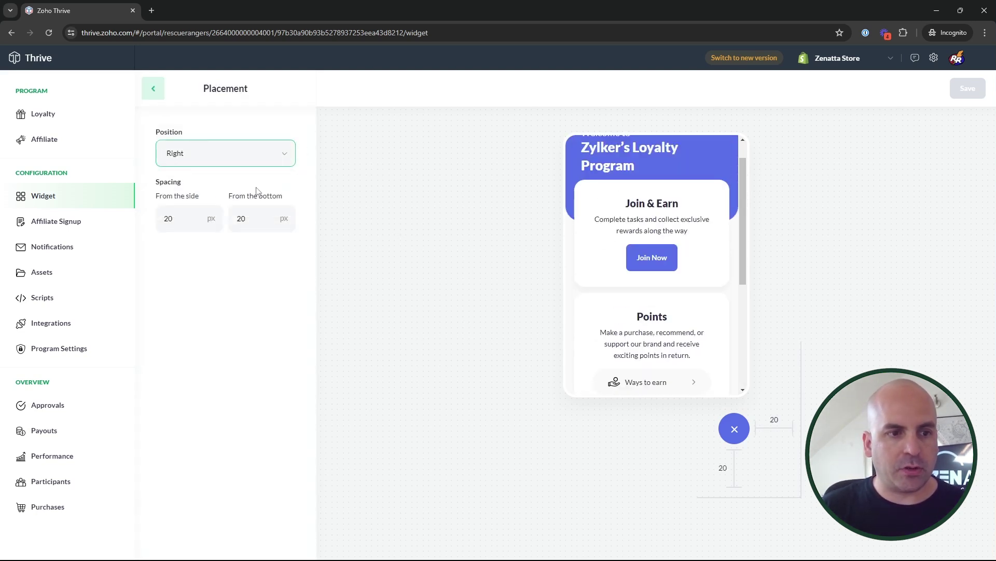
left_click(228, 165)
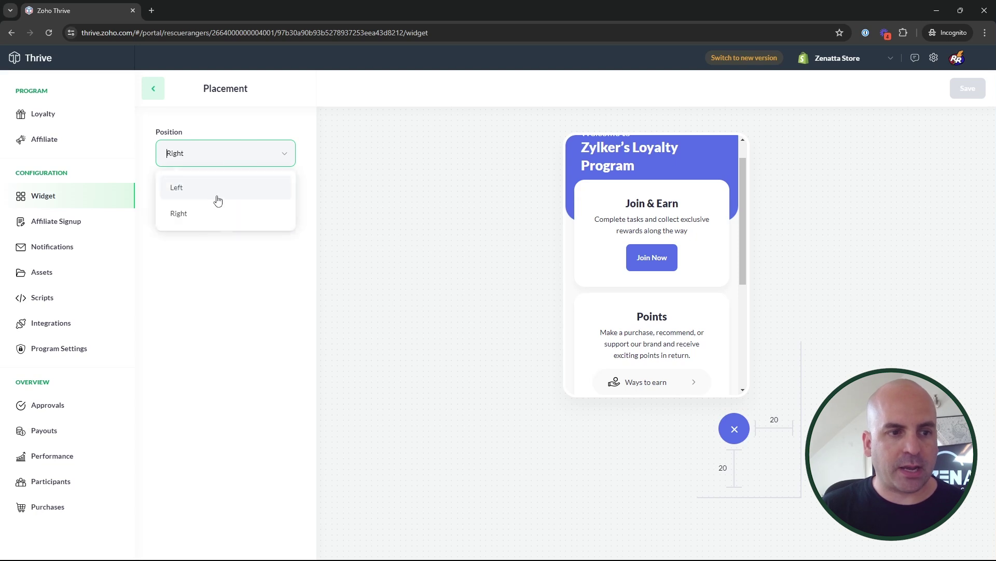
left_click(225, 152)
left_click(155, 92)
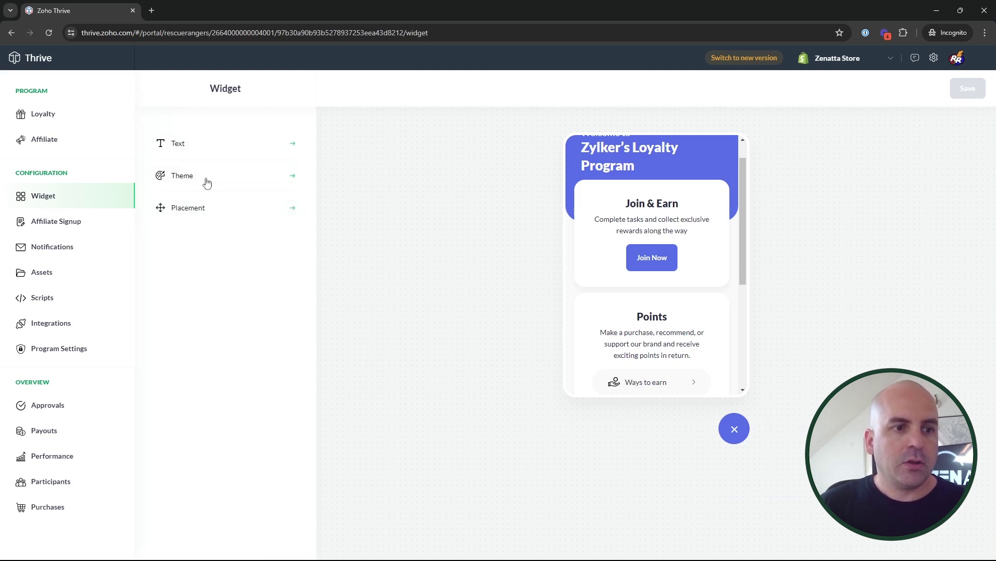
Step: Change the widget theme colour, settling on pale lavender
left_click(206, 179)
left_click_drag(222, 215, 185, 151)
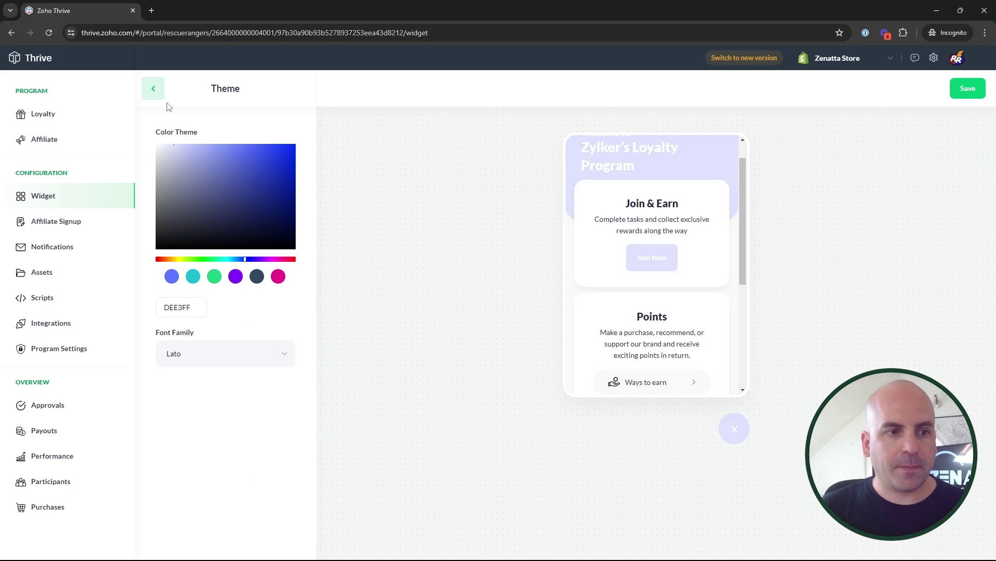
left_click(154, 88)
Step: Replace the widget program name with 'Zenatta Loyalty Program' and review it in the preview
left_click(196, 141)
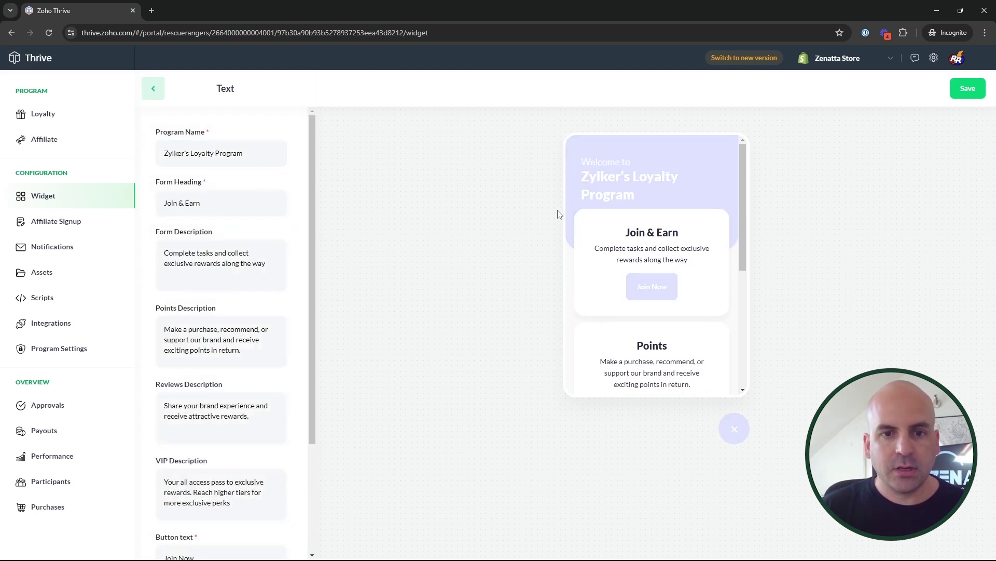
left_click_drag(269, 154, 117, 150)
type("Zenat")
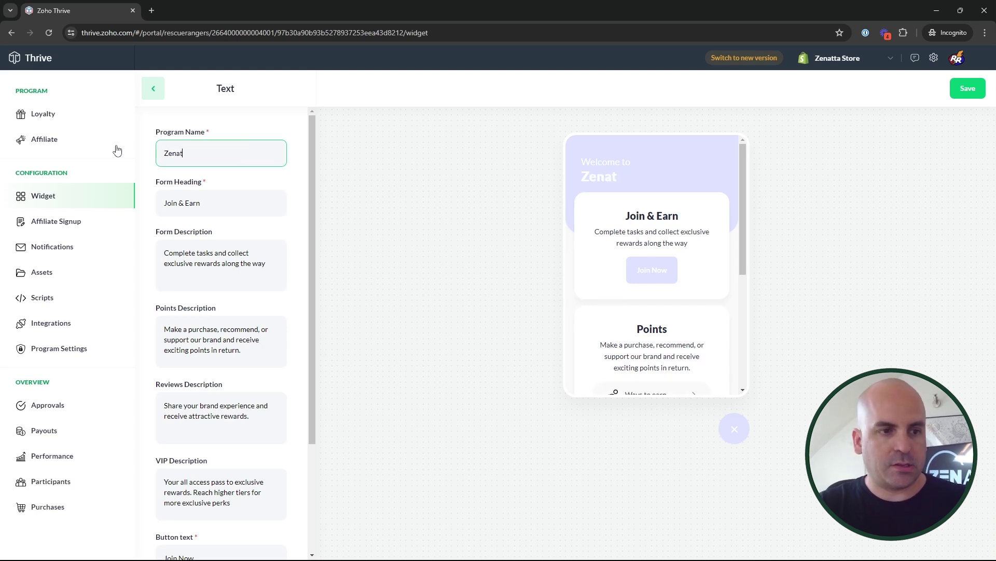
type("ta Loyalty Program")
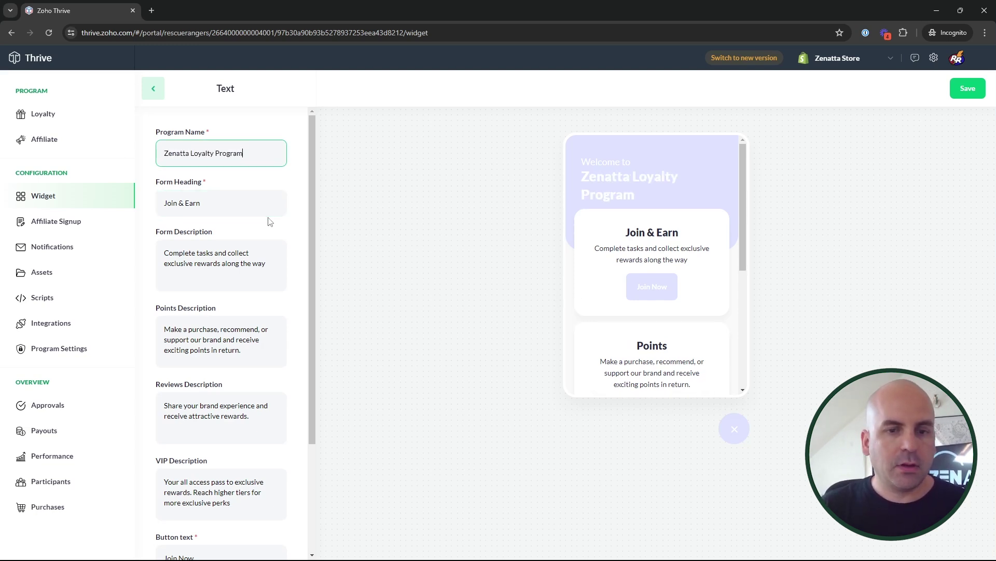
scroll(223, 207, "down", 1)
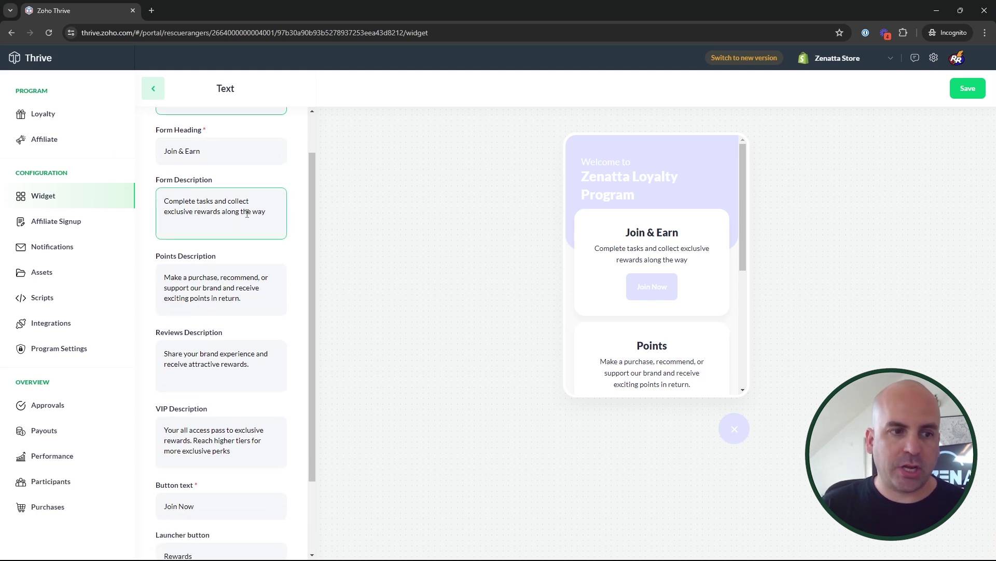
scroll(726, 276, "down", 2)
scroll(704, 276, "down", 3)
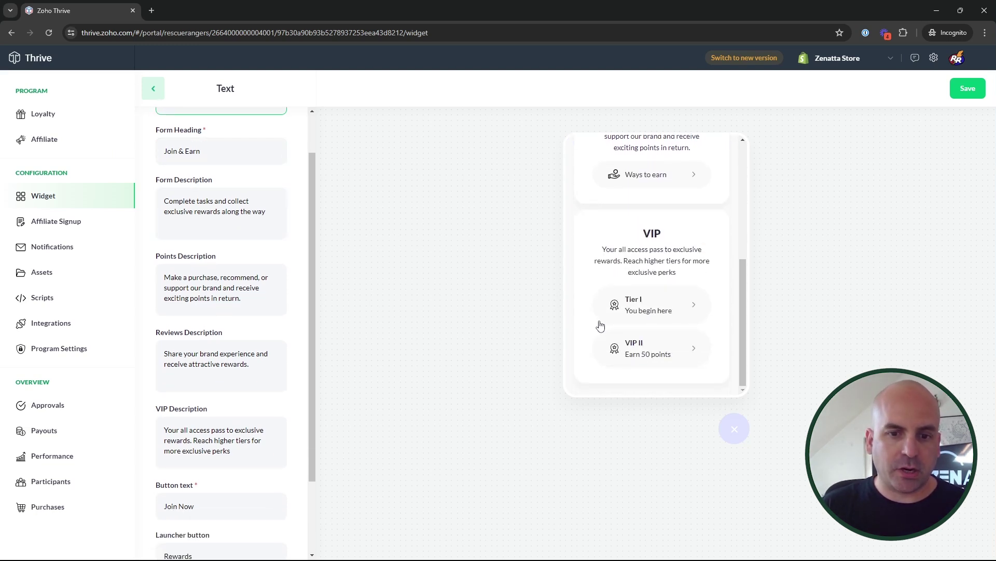
scroll(599, 327, "up", 4)
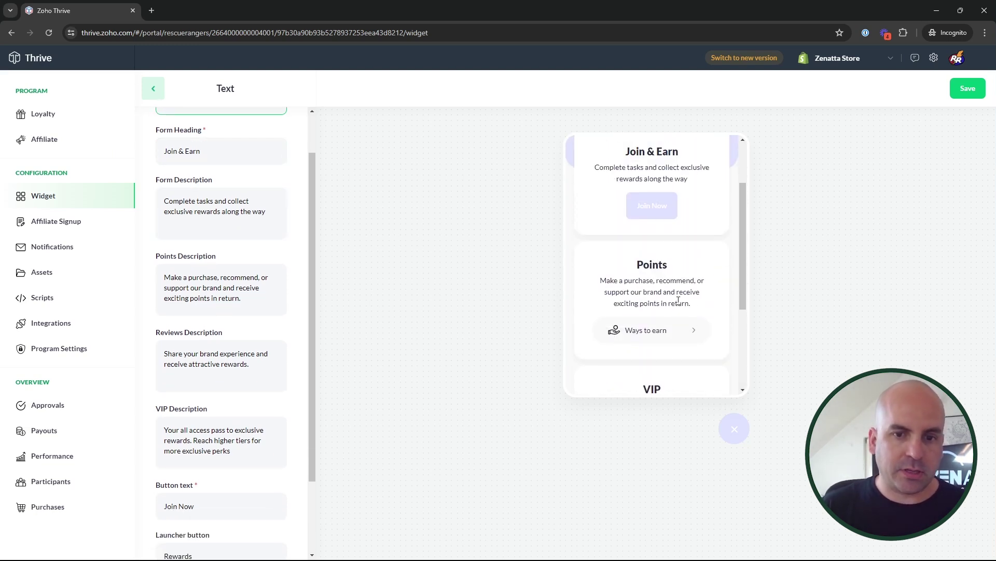
scroll(669, 335, "up", 1)
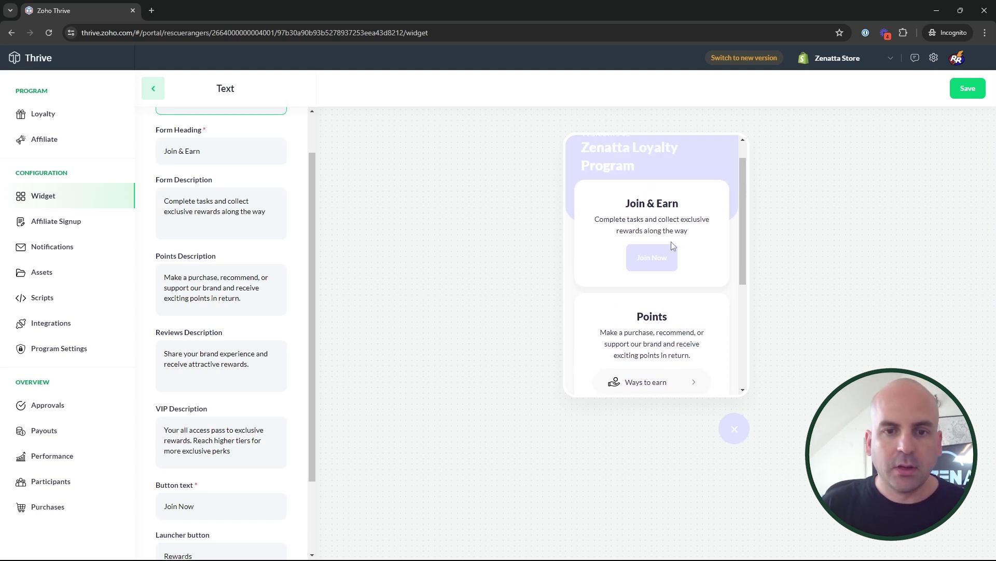
scroll(671, 241, "down", 3)
scroll(658, 282, "down", 2)
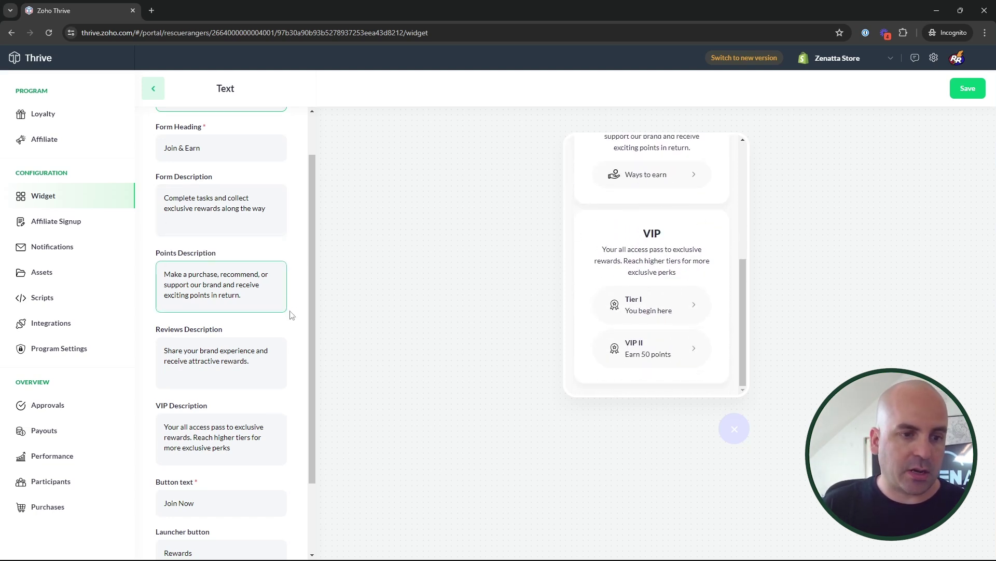
scroll(289, 312, "down", 2)
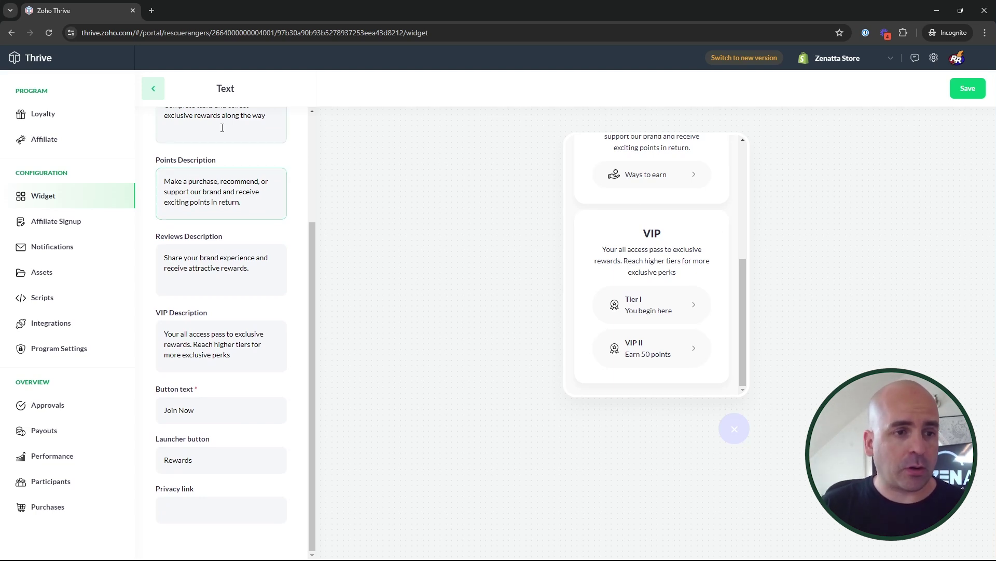
scroll(234, 156, "up", 5)
left_click(153, 88)
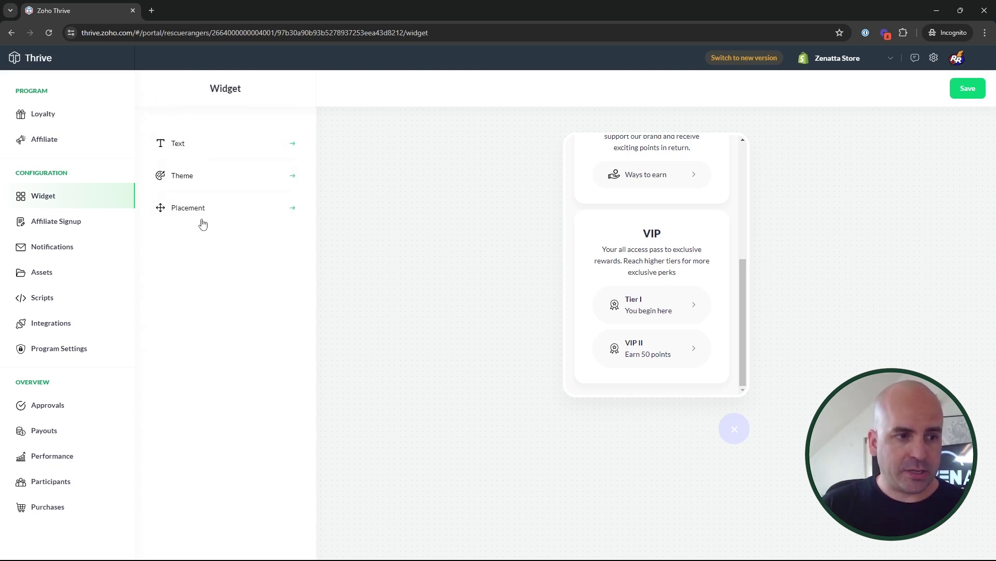
left_click(76, 223)
Step: Add a Name field above Email Address in the Become an Affiliate signup form
left_click(543, 340)
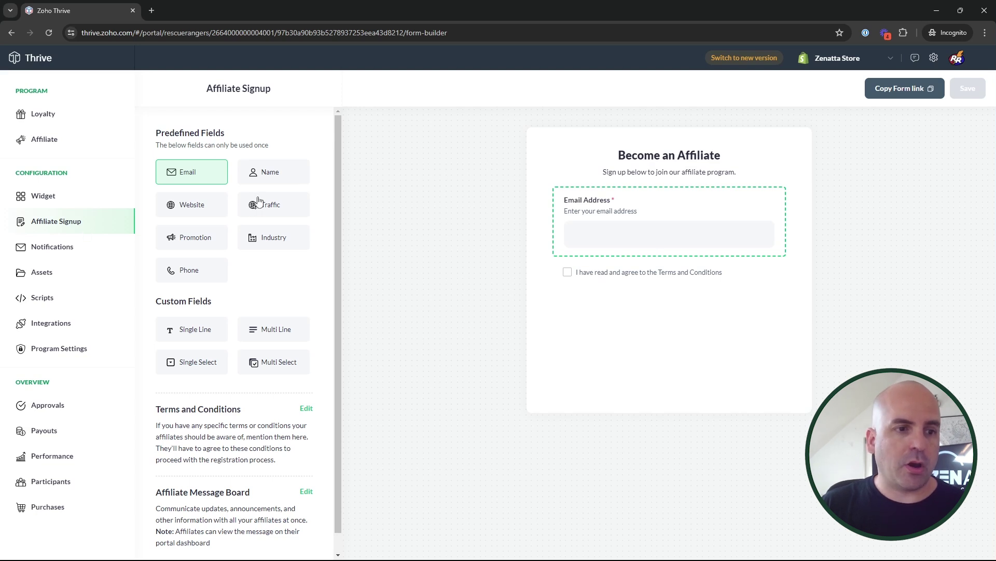
left_click_drag(254, 175, 334, 233)
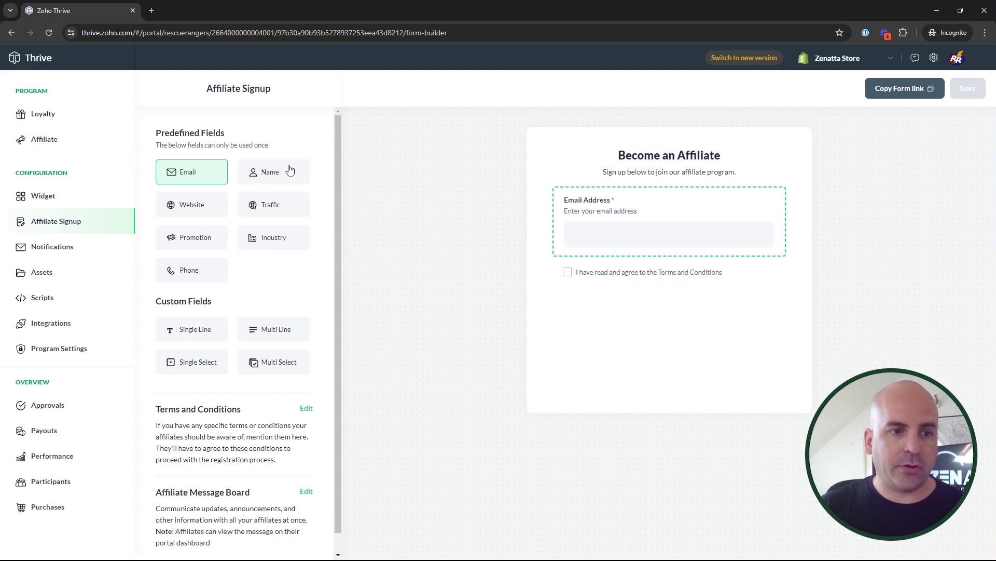
left_click_drag(289, 174, 636, 226)
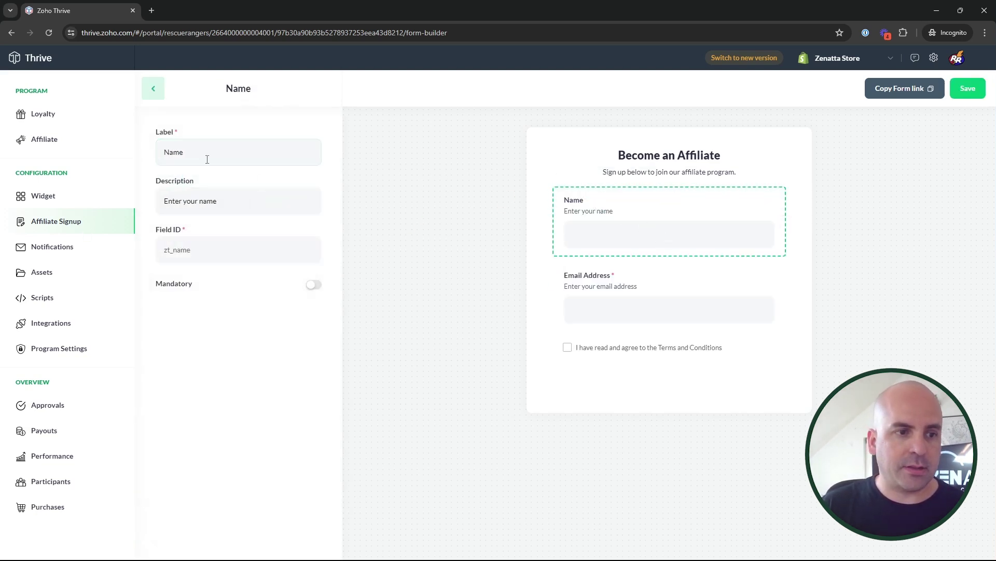
Step: Copy the affiliate signup form link
left_click(73, 223)
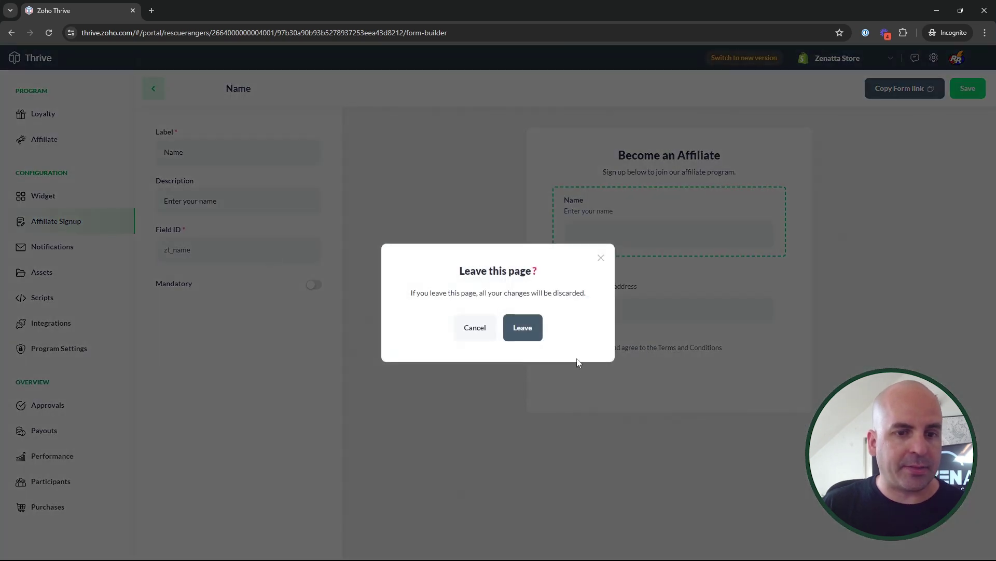
left_click(527, 329)
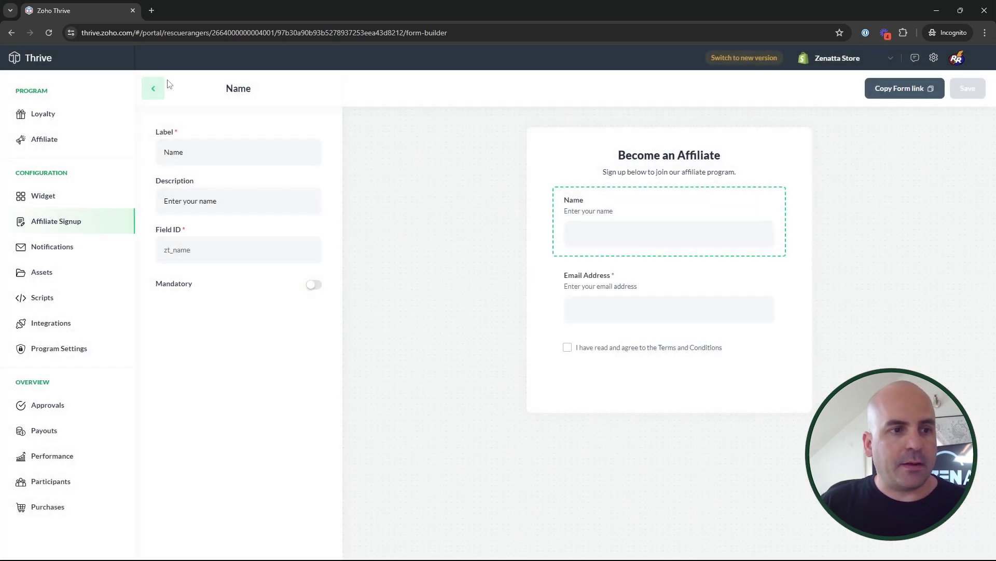
left_click(156, 87)
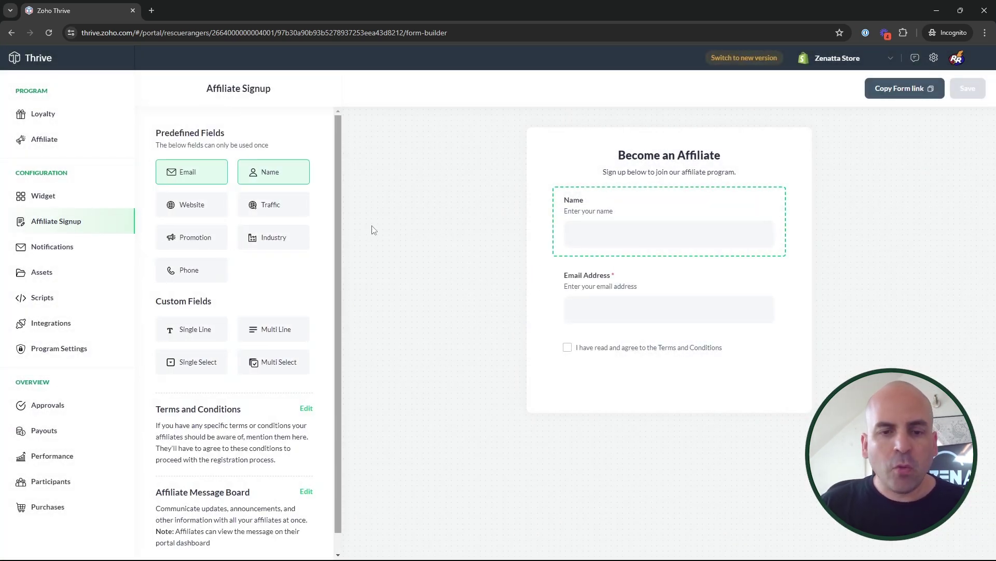
scroll(276, 291, "down", 1)
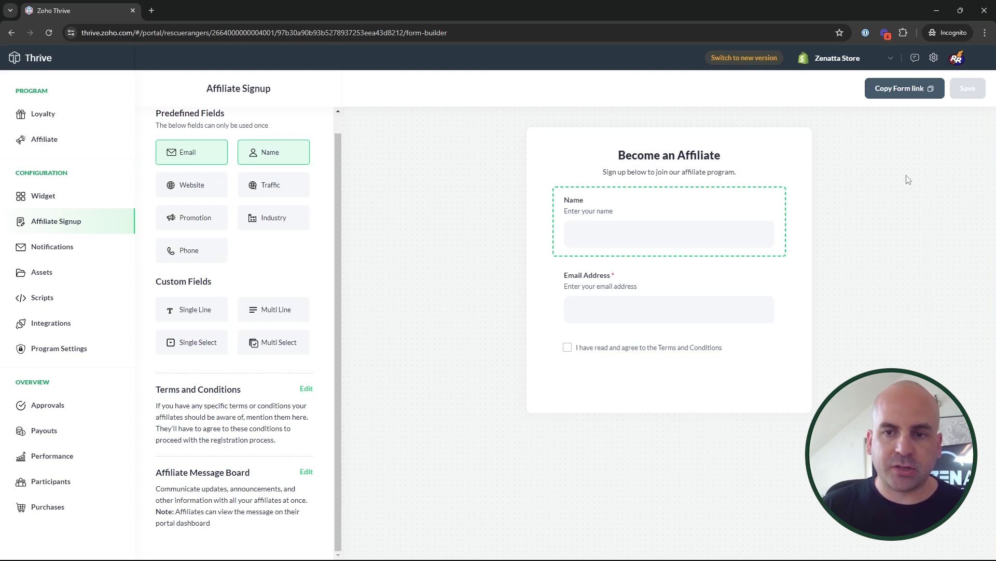
left_click(919, 93)
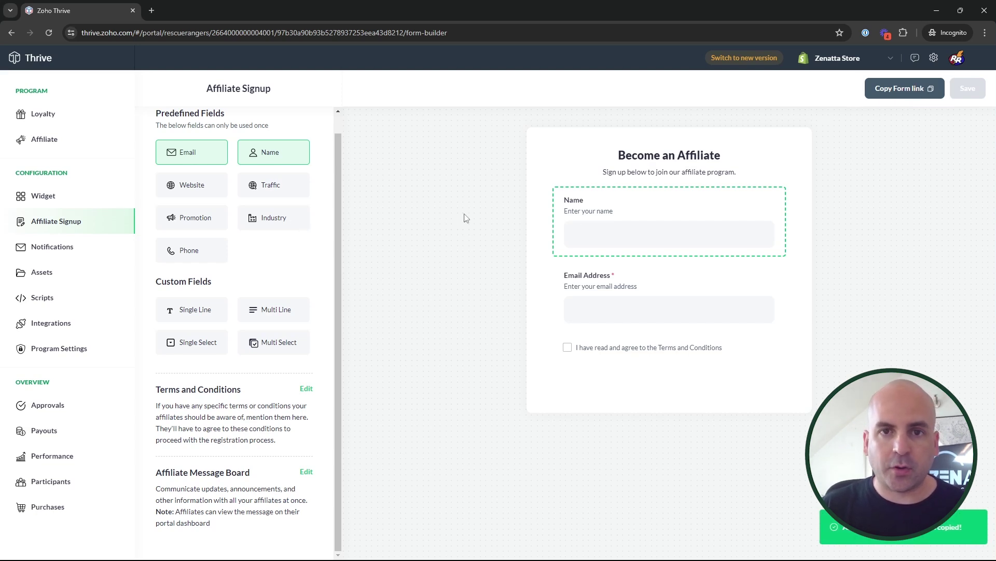
Step: Preview merge tags in the Affiliate Join email body, then open the Referral Purchase admin template
left_click(60, 247)
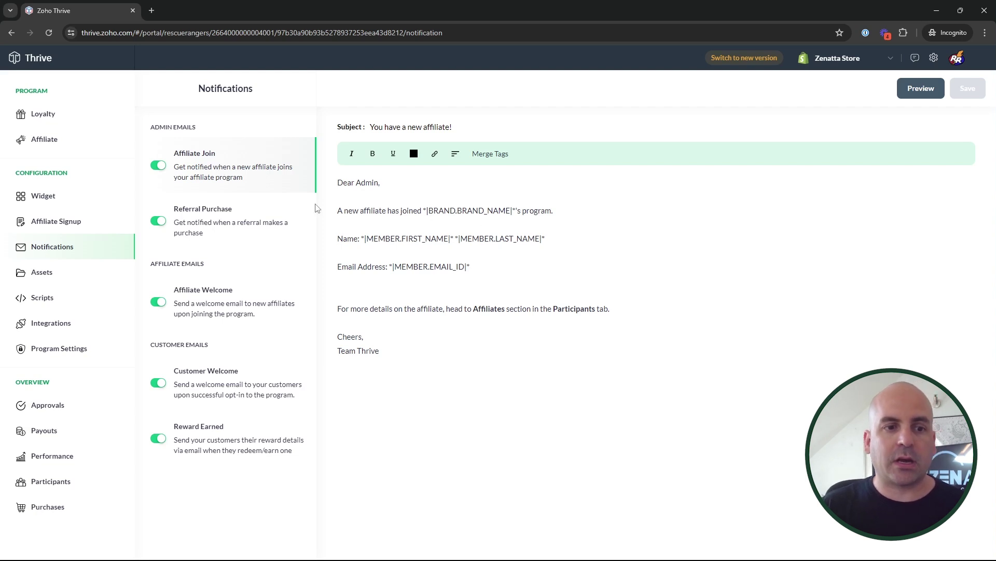
left_click(344, 209)
key("Return")
left_click(490, 153)
scroll(543, 239, "down", 1)
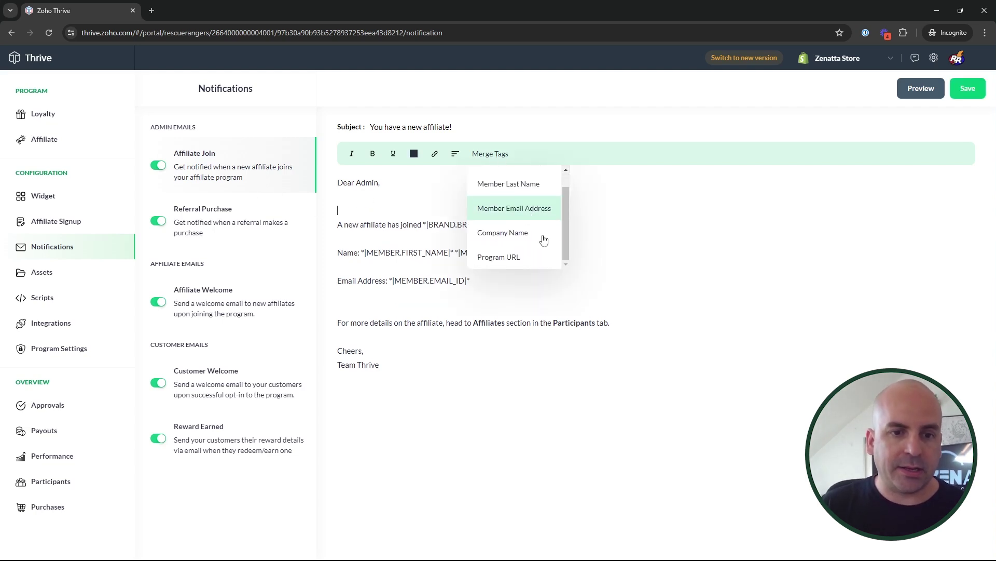
scroll(519, 233, "up", 1)
left_click(438, 189)
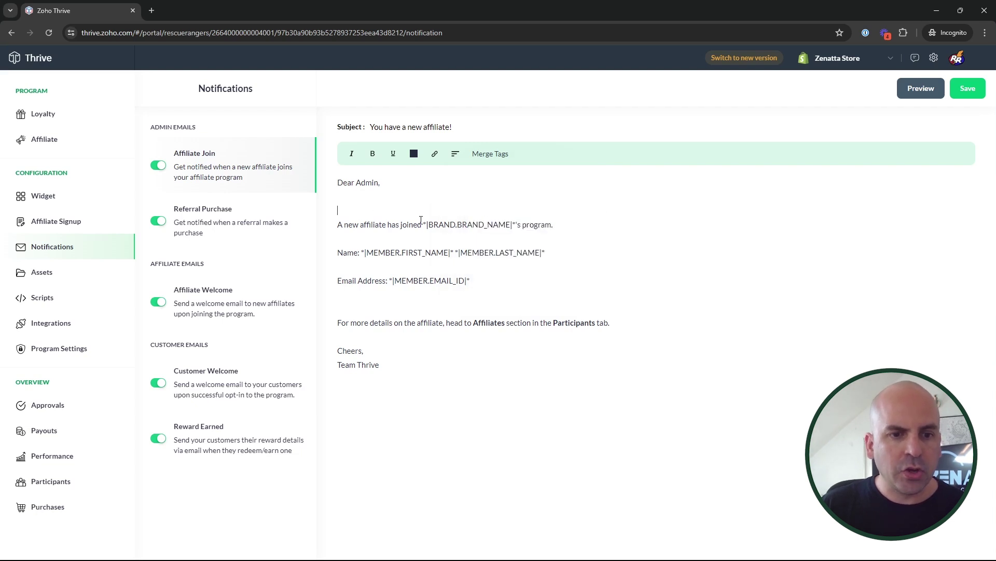
key("BackSpace")
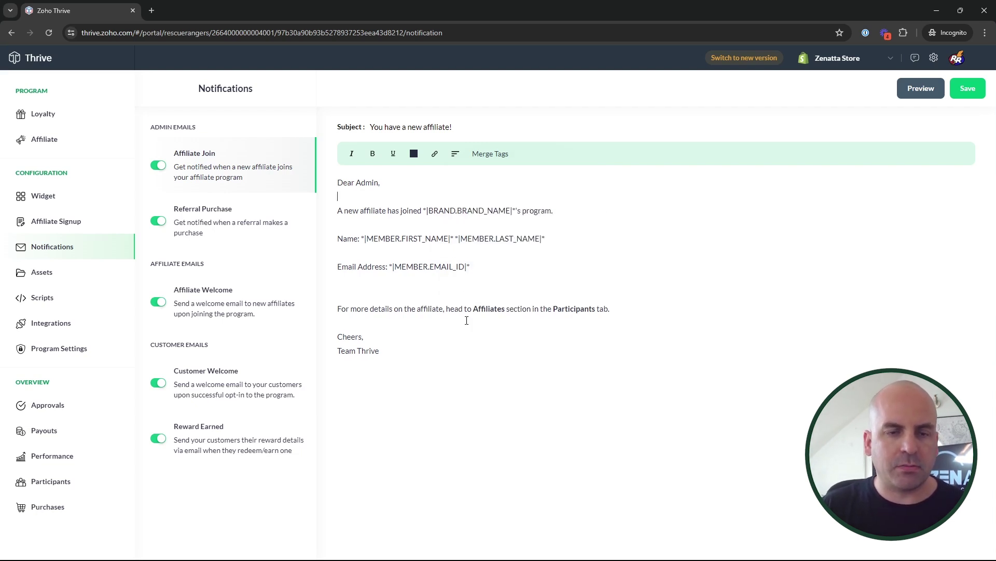
left_click(225, 221)
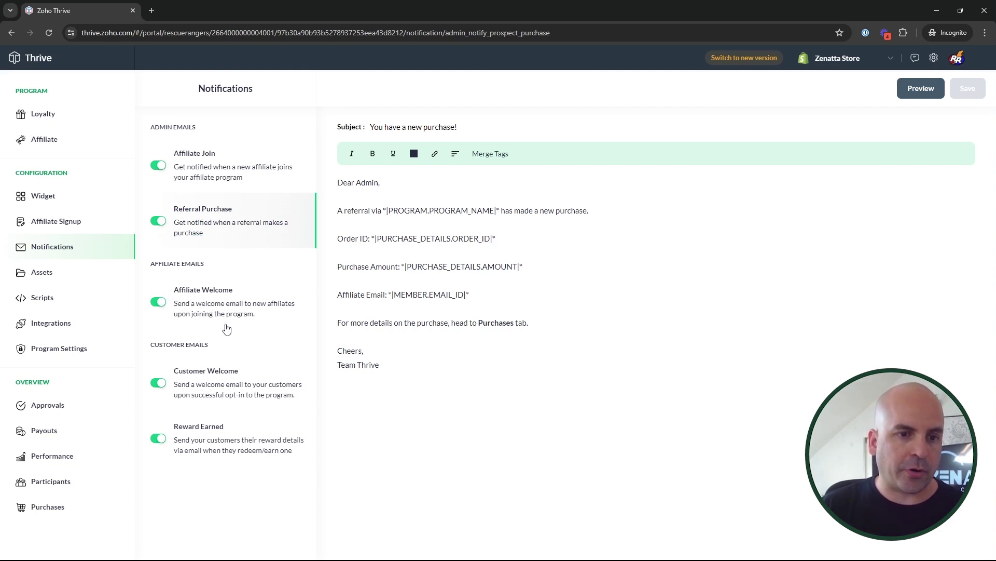
Step: After reviewing Affiliate Welcome, disable the Reward Earned customer email notification
left_click(219, 306)
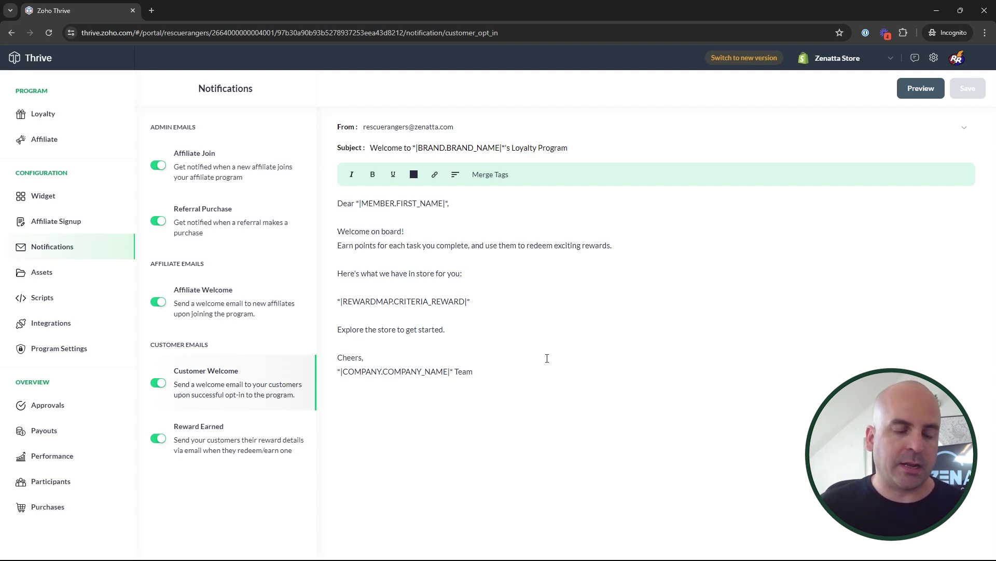
left_click(211, 439)
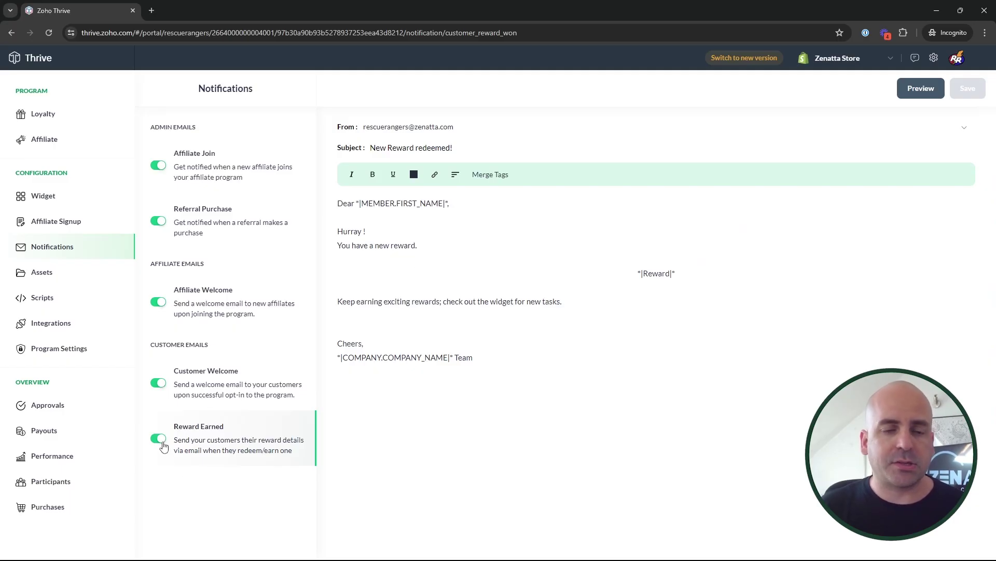
left_click(161, 440)
left_click(540, 335)
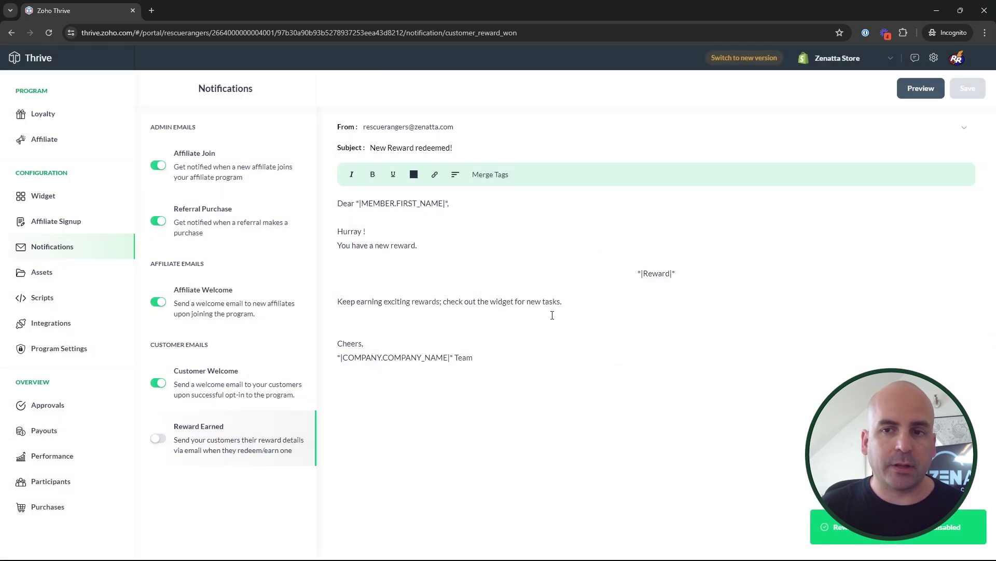
left_click(52, 274)
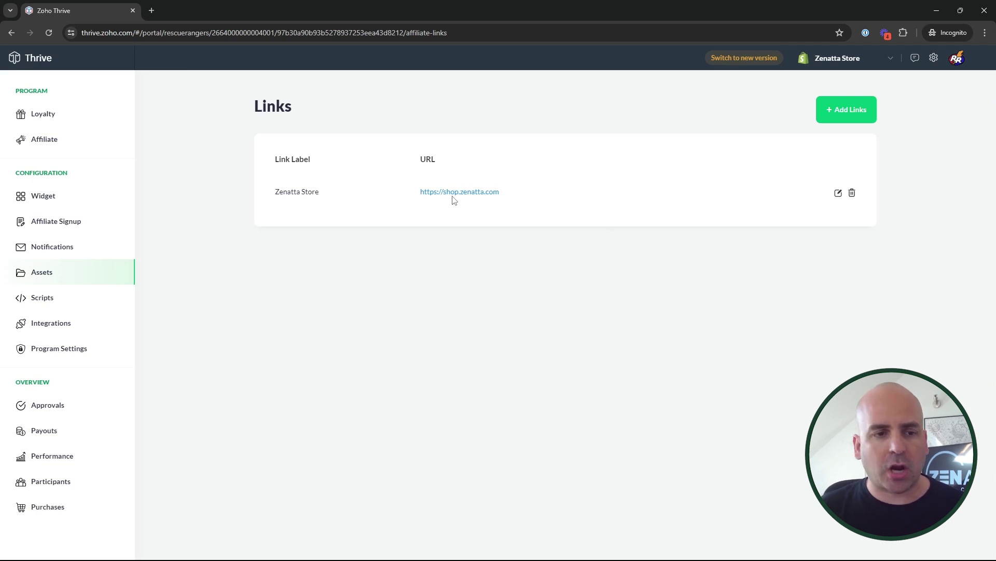
Step: Pass through the Scripts and Integrations pages to reach Program Settings
left_click(57, 297)
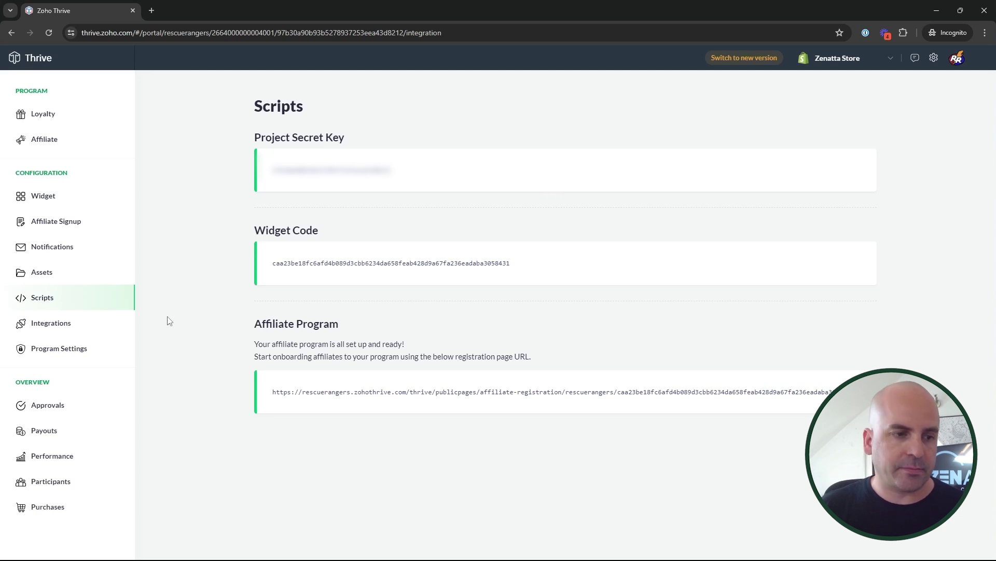
left_click(51, 323)
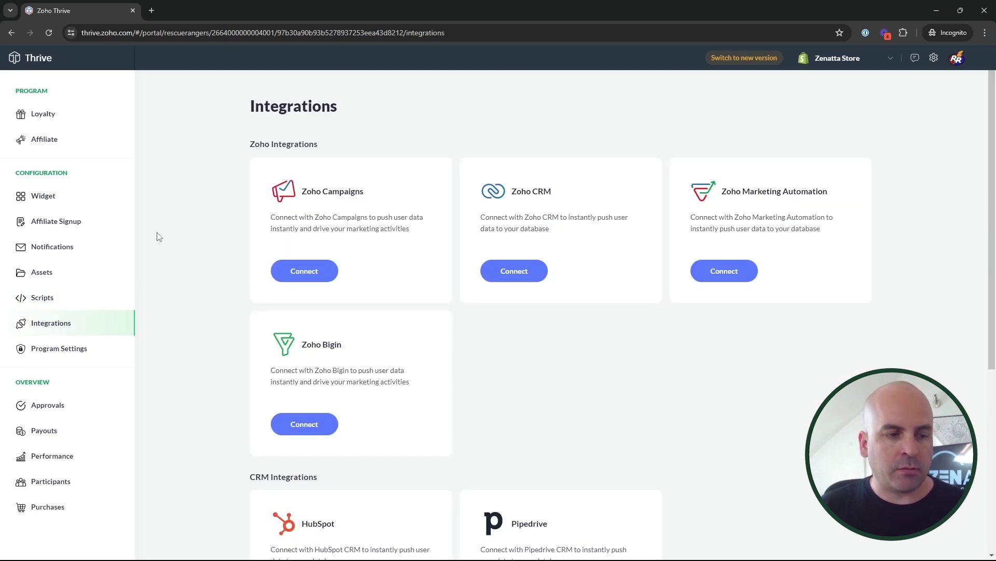
left_click(68, 349)
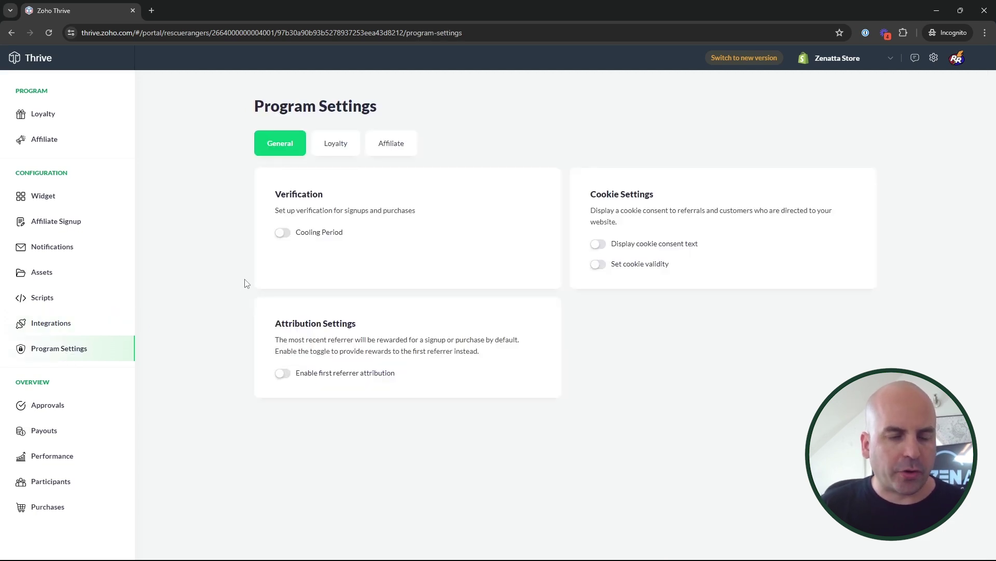
left_click(283, 233)
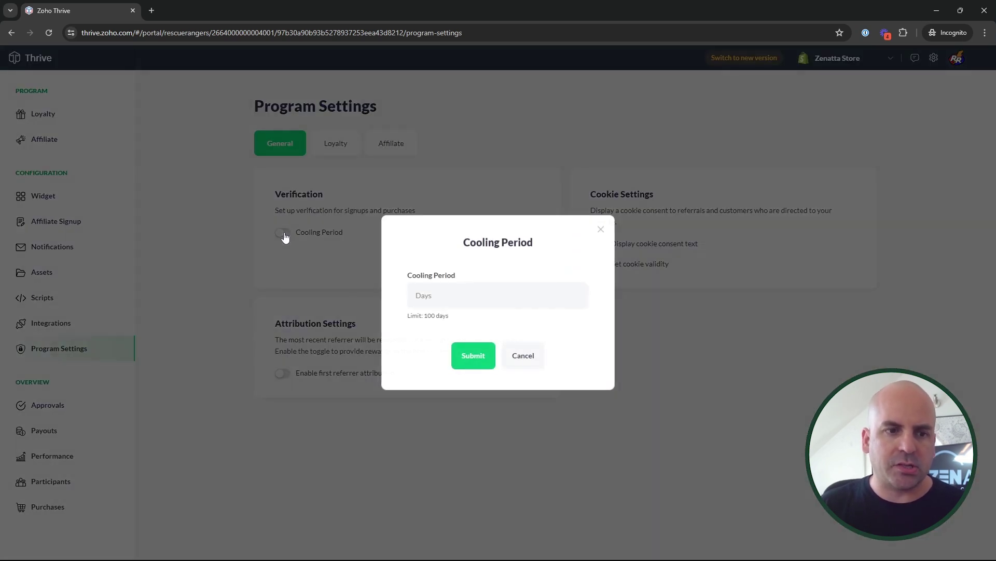
left_click(532, 357)
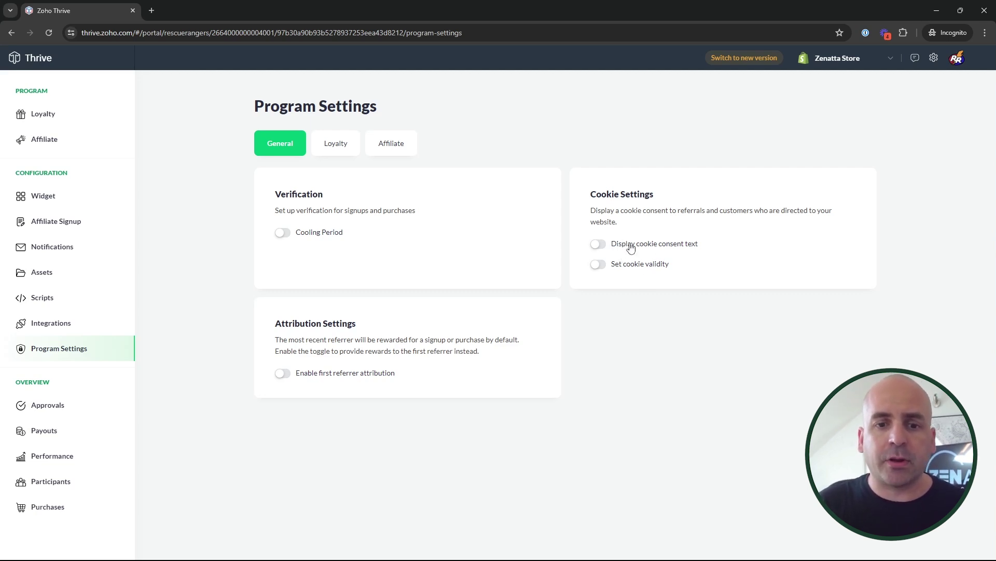
left_click(599, 244)
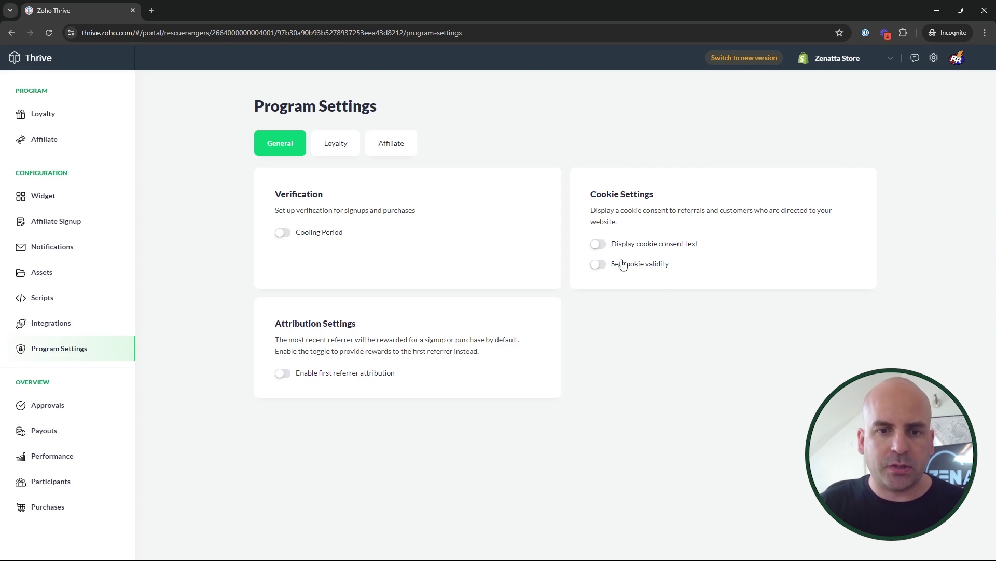
left_click(533, 351)
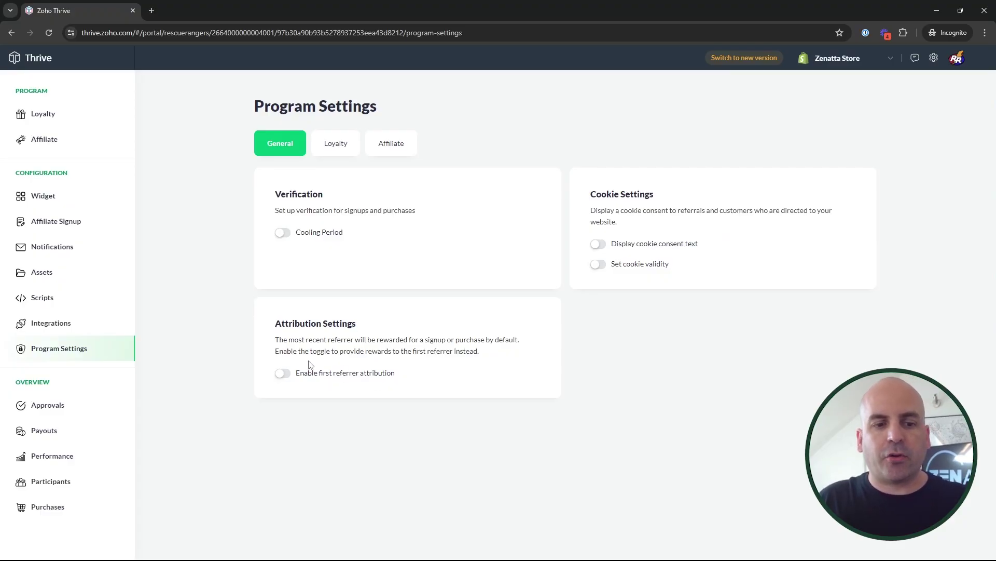
left_click(337, 151)
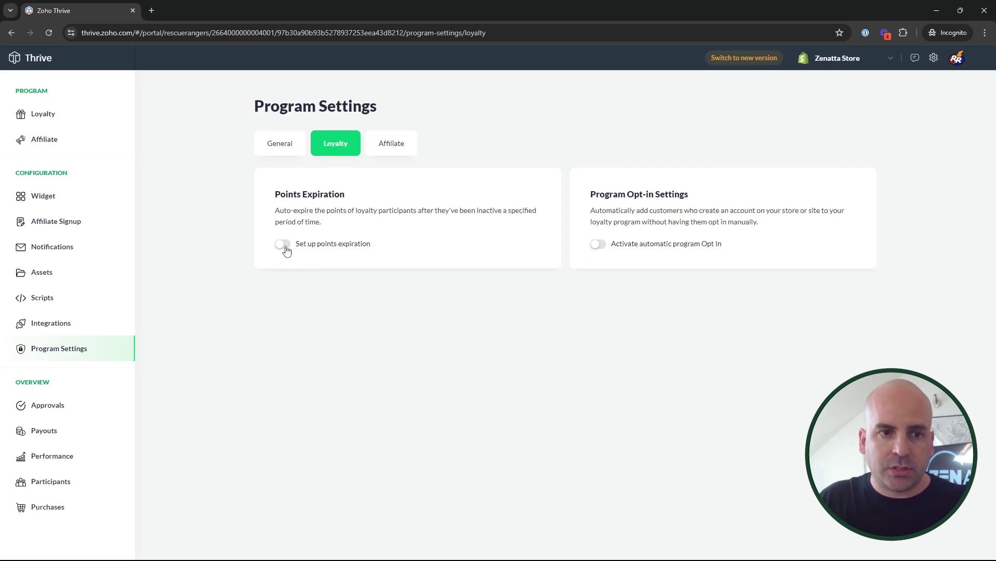
Step: Enable 'Activate automatic program Opt In' on the Loyalty tab, then view Affiliate settings
left_click(600, 245)
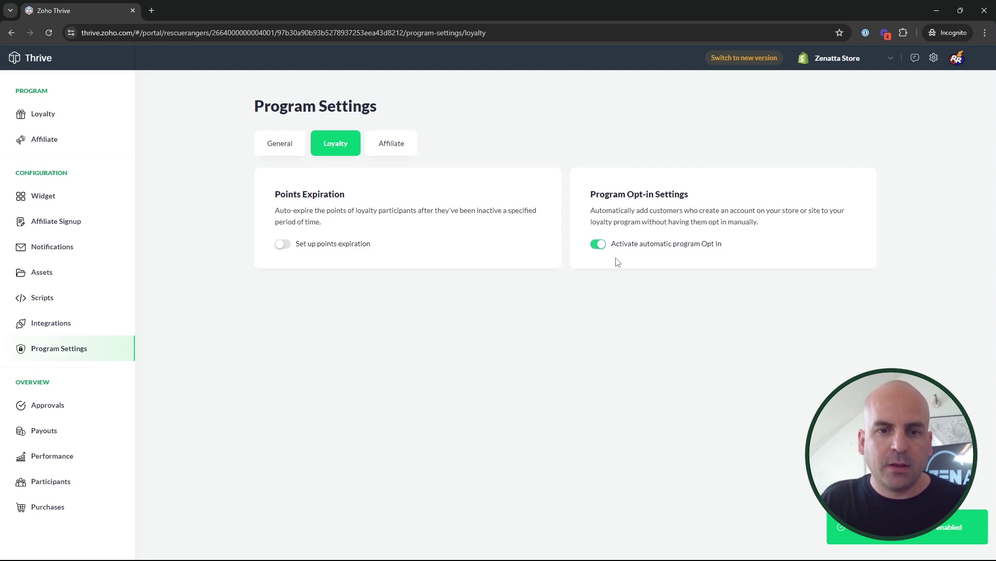
left_click(412, 150)
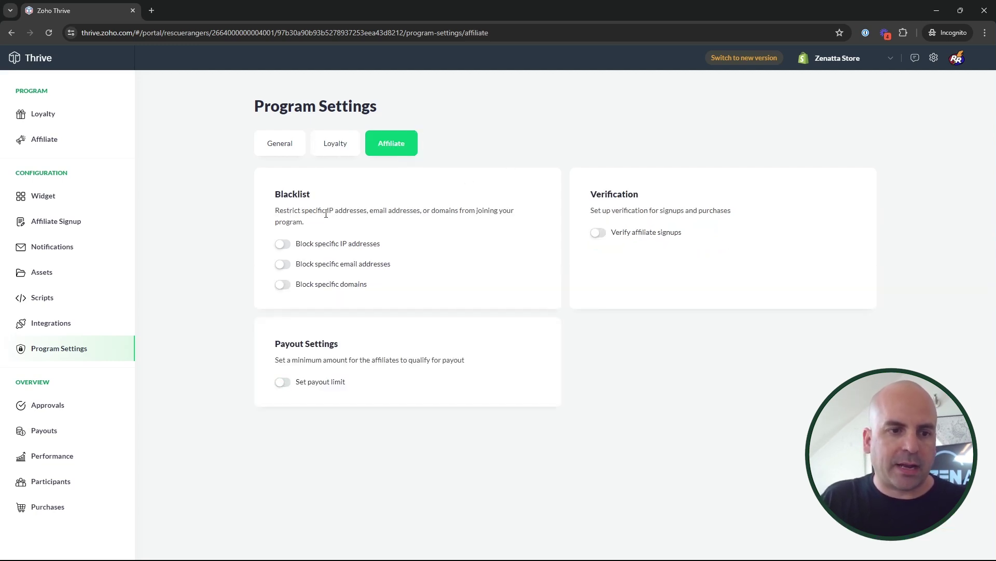
left_click(283, 244)
left_click(602, 205)
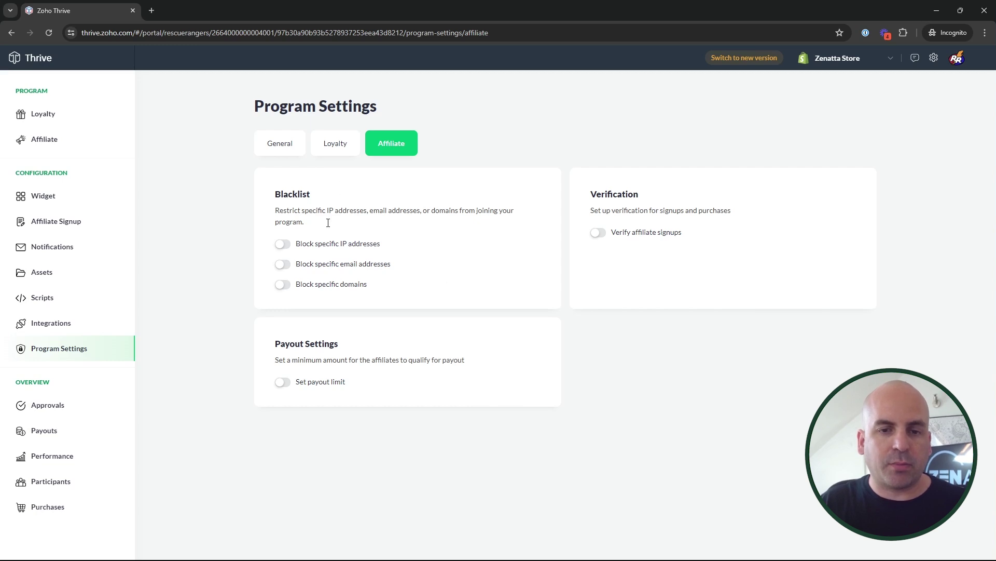
left_click(600, 233)
left_click(525, 301)
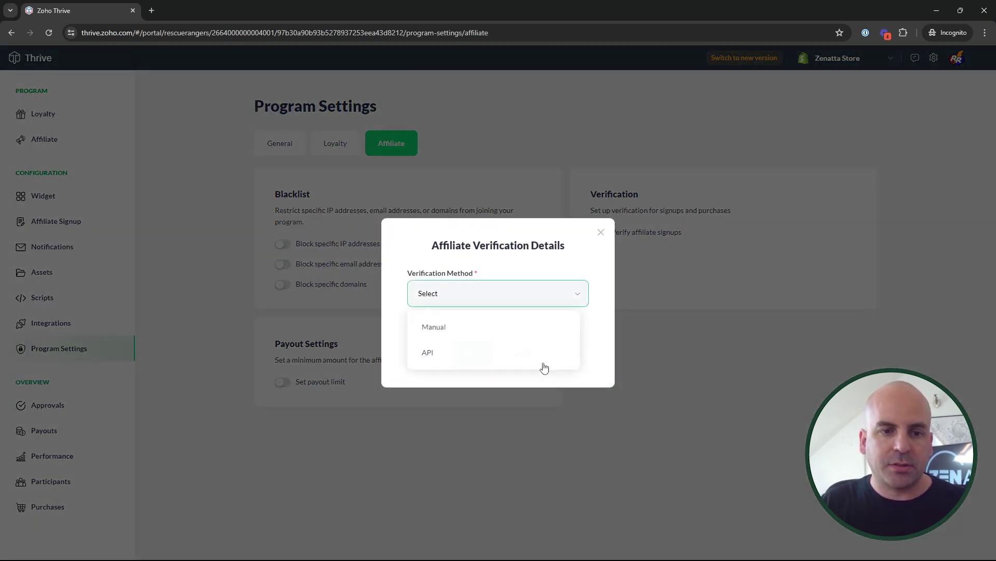
left_click(613, 357)
left_click(529, 362)
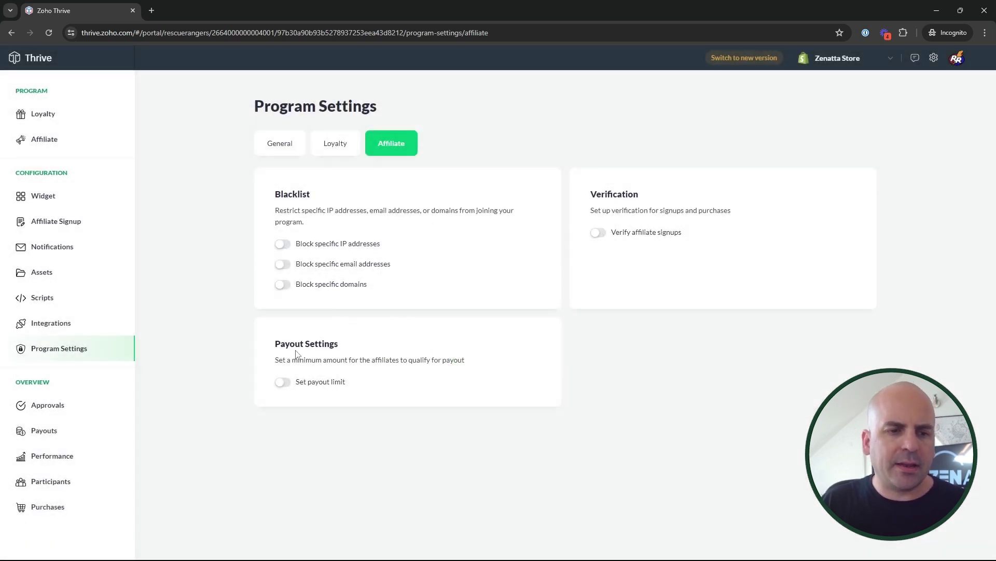
left_click(282, 382)
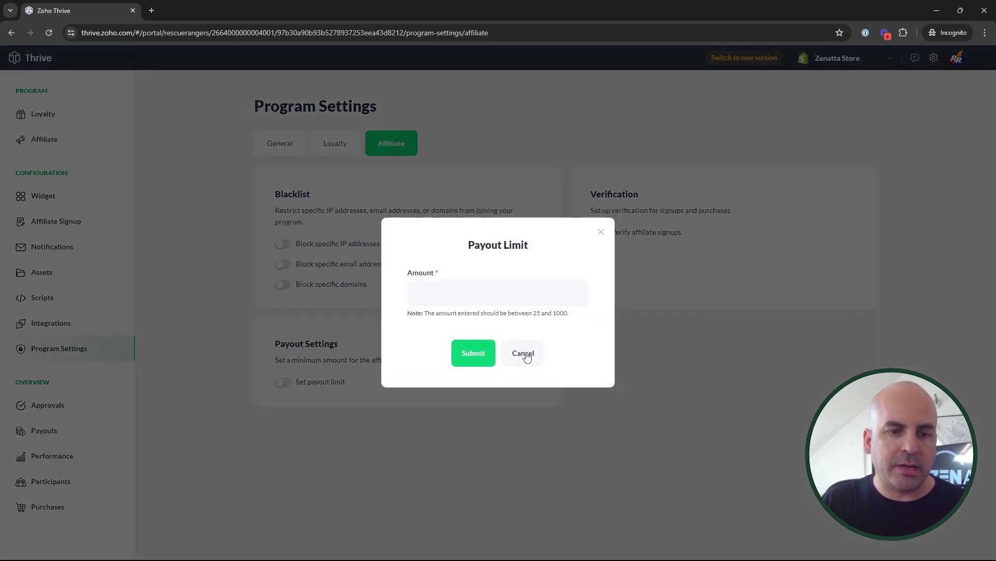
left_click(522, 355)
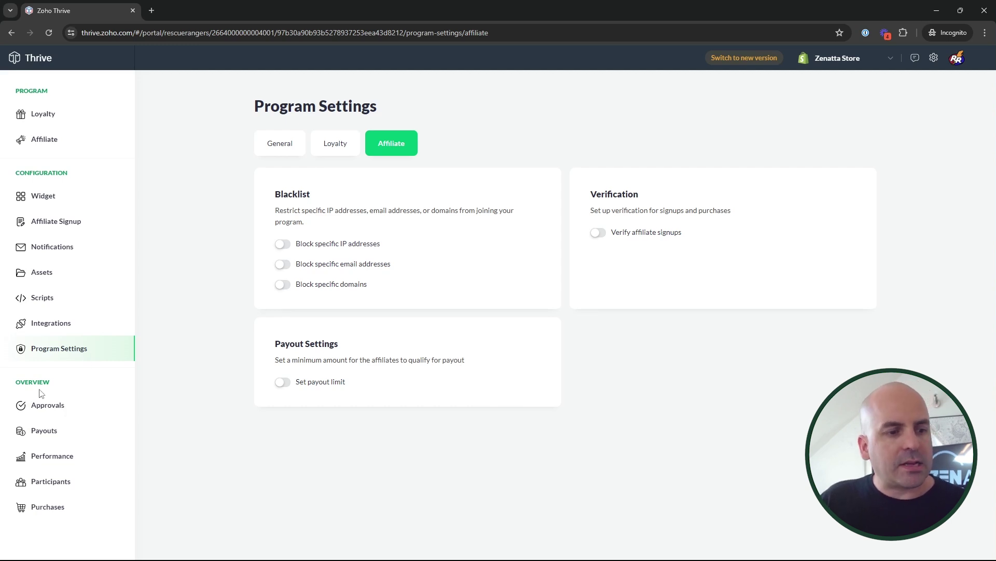
Step: Review the Commissions, Reviews and Testimonials approval queues
left_click(60, 409)
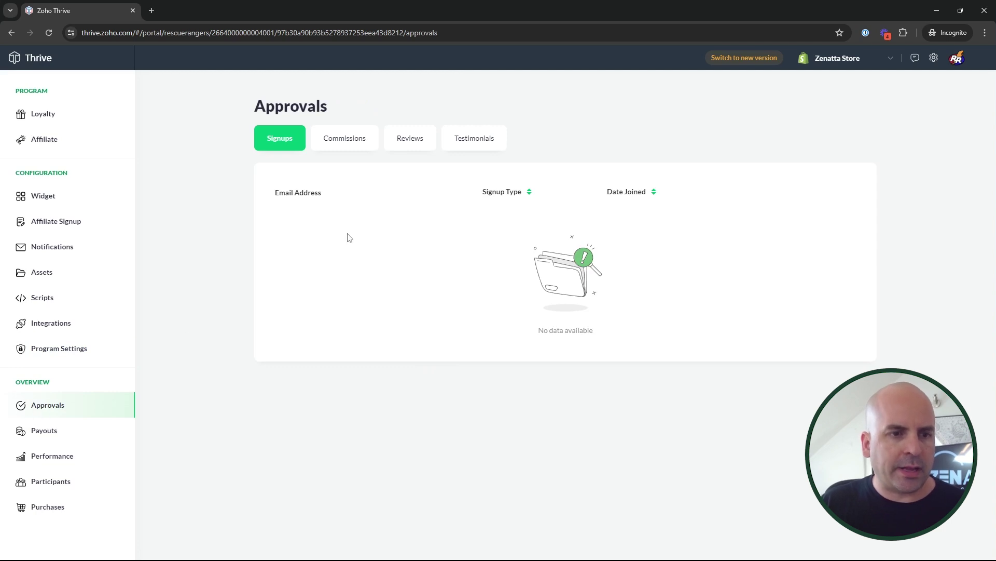
left_click(334, 145)
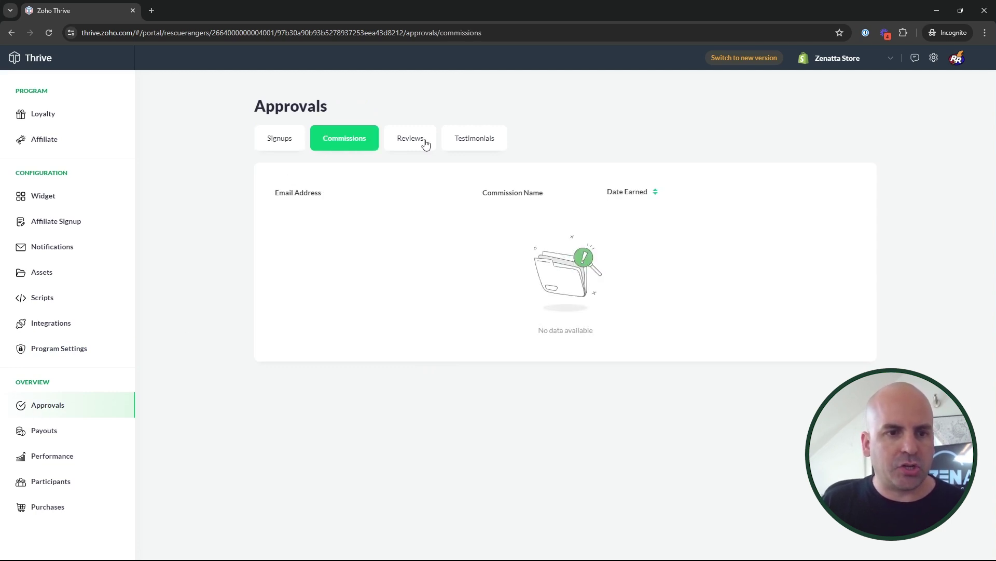
left_click(425, 141)
left_click(487, 139)
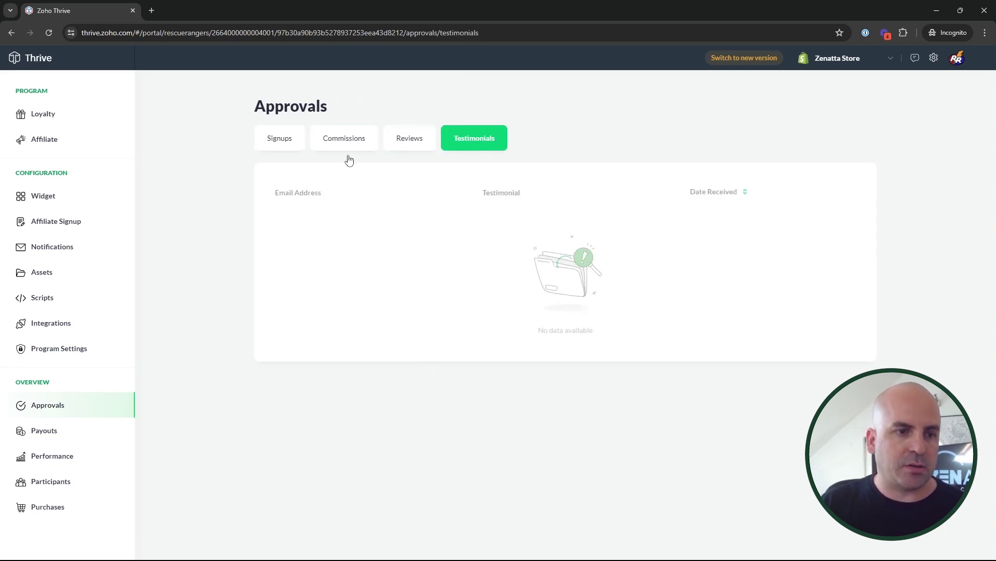
Step: Check paid and on-hold payouts, then view the $0 Performance overview
left_click(73, 433)
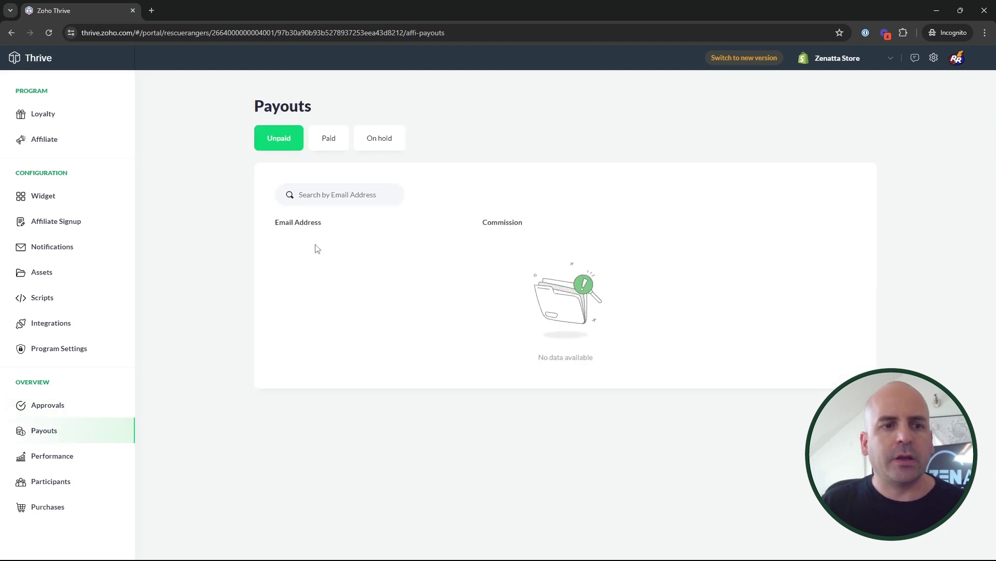
left_click(329, 143)
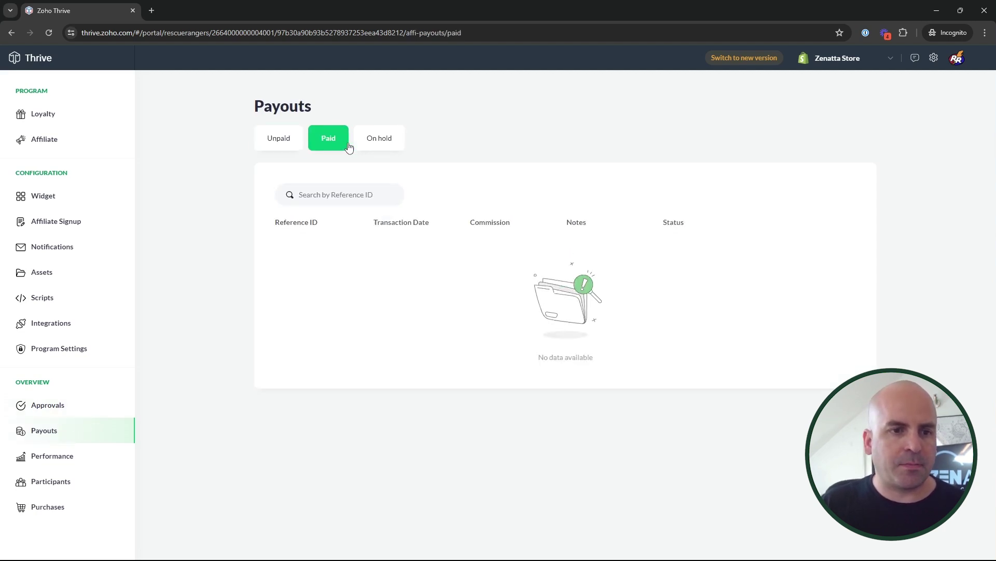
left_click(396, 142)
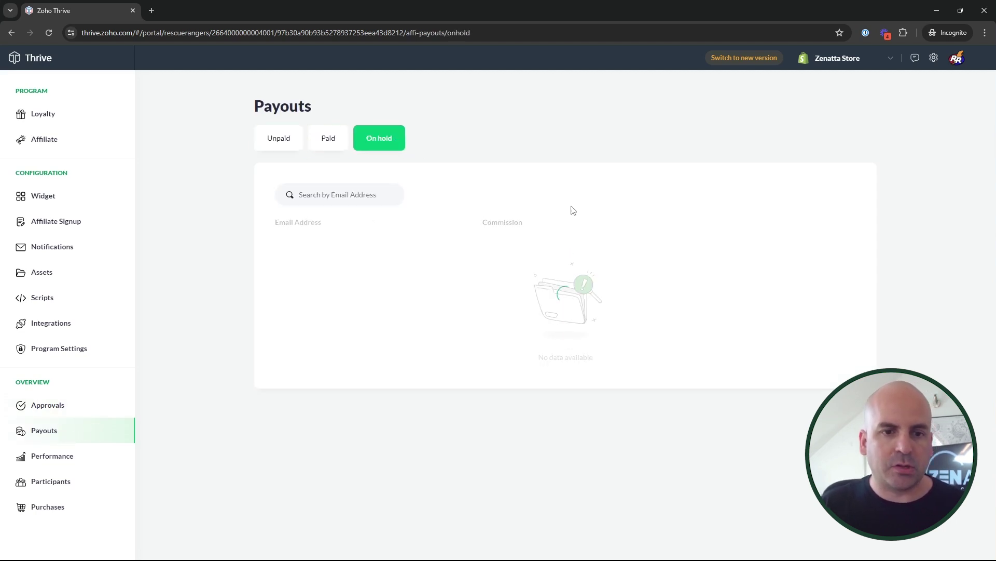
left_click(67, 458)
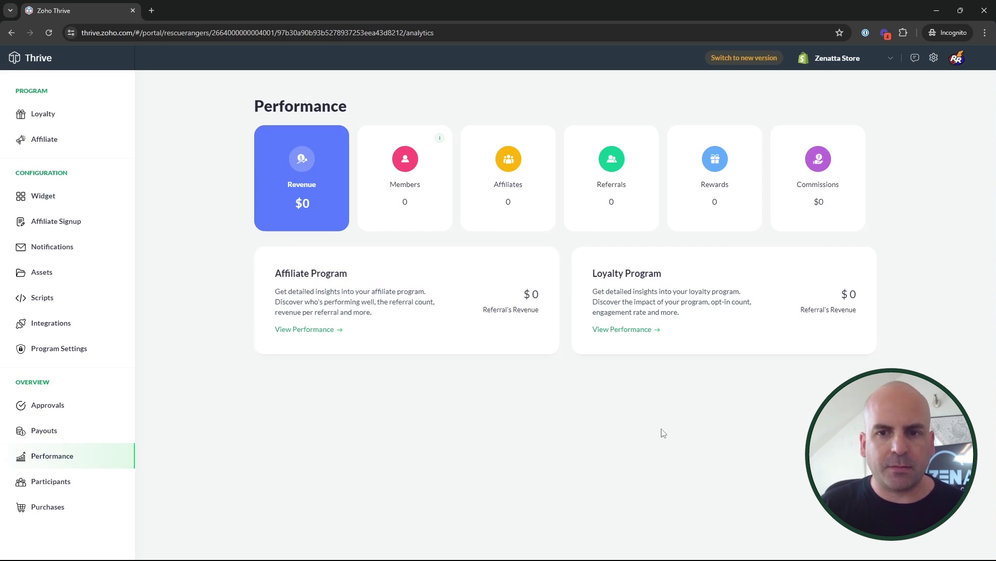
left_click(69, 485)
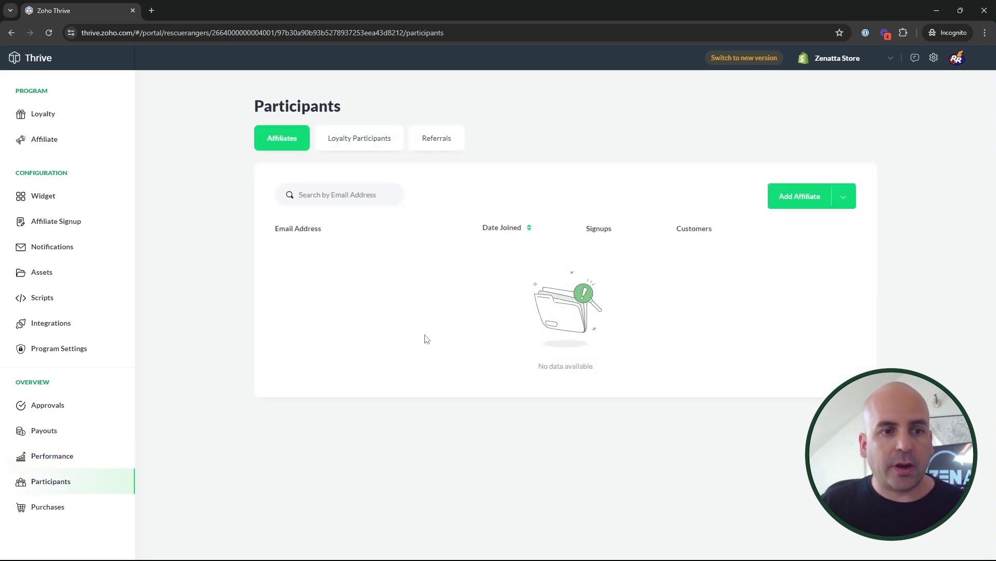
Step: Review the Loyalty Participants and Referrals lists, then show the empty Purchases list
left_click(379, 145)
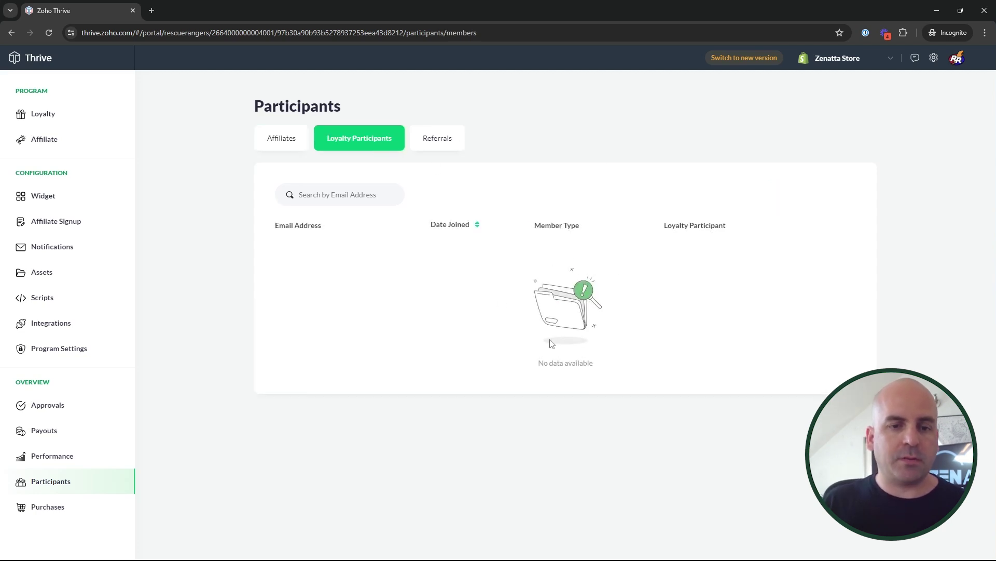
left_click(453, 146)
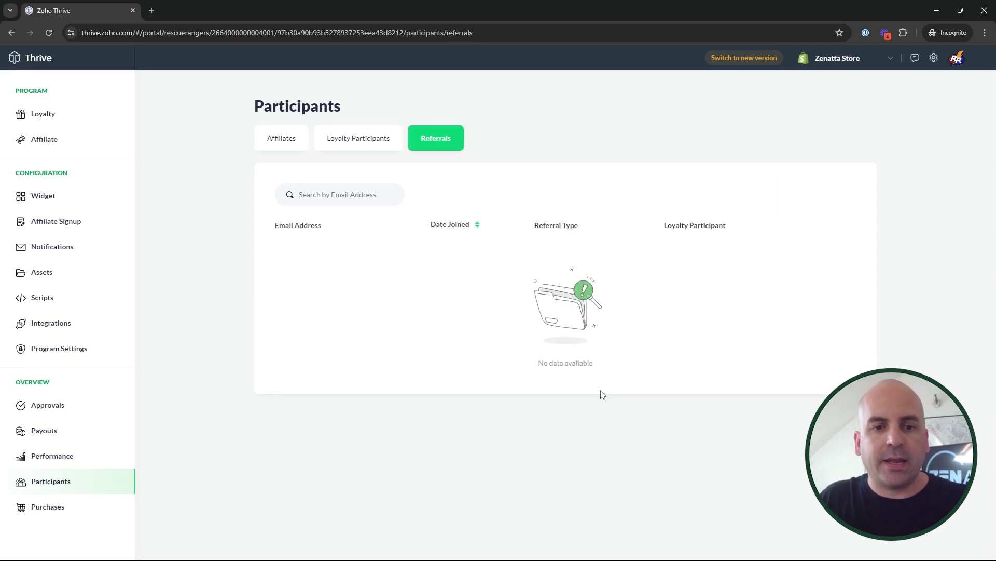
left_click(60, 513)
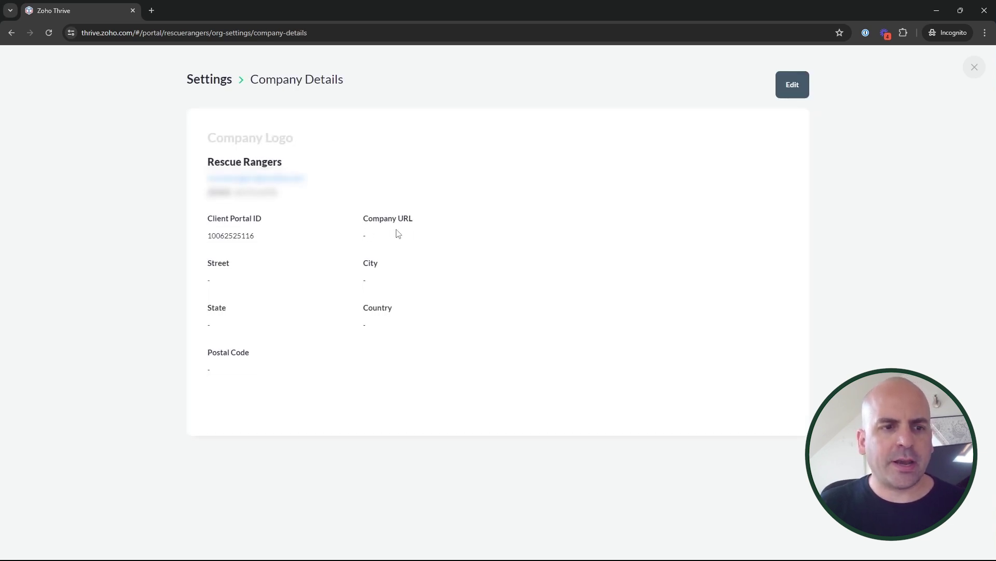
Step: In user management, check the second user's role options and leave it as Viewer
left_click(202, 87)
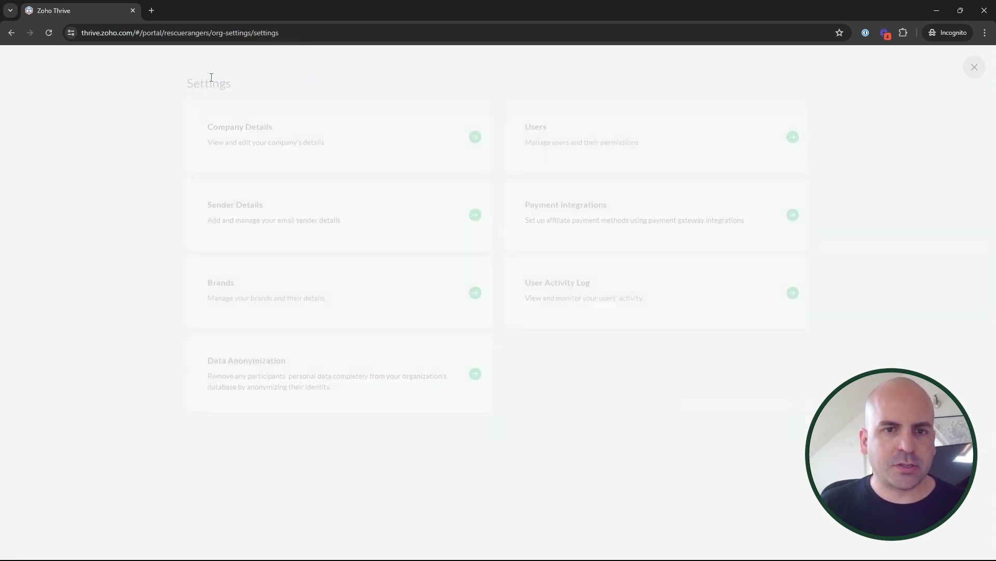
left_click(557, 147)
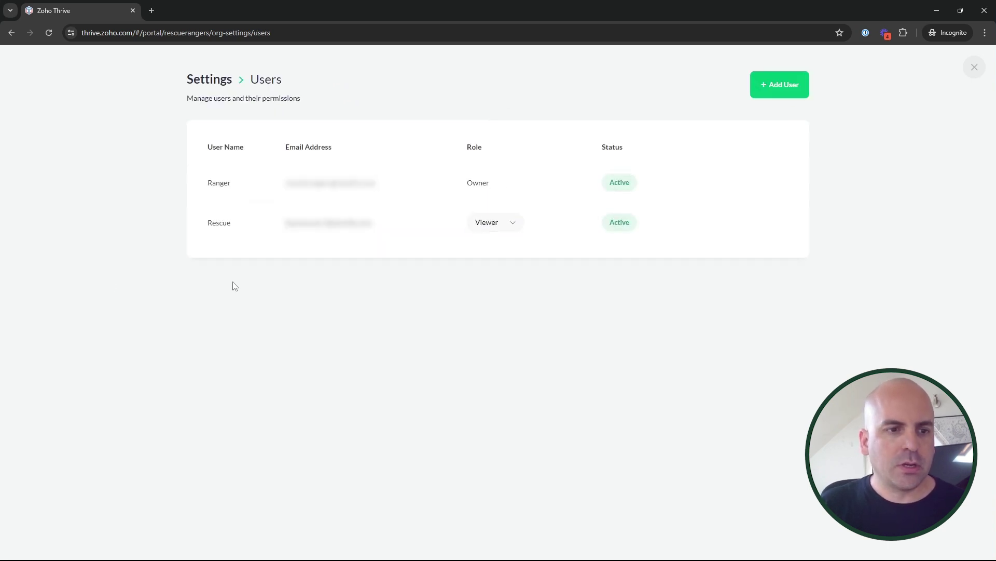
left_click(512, 226)
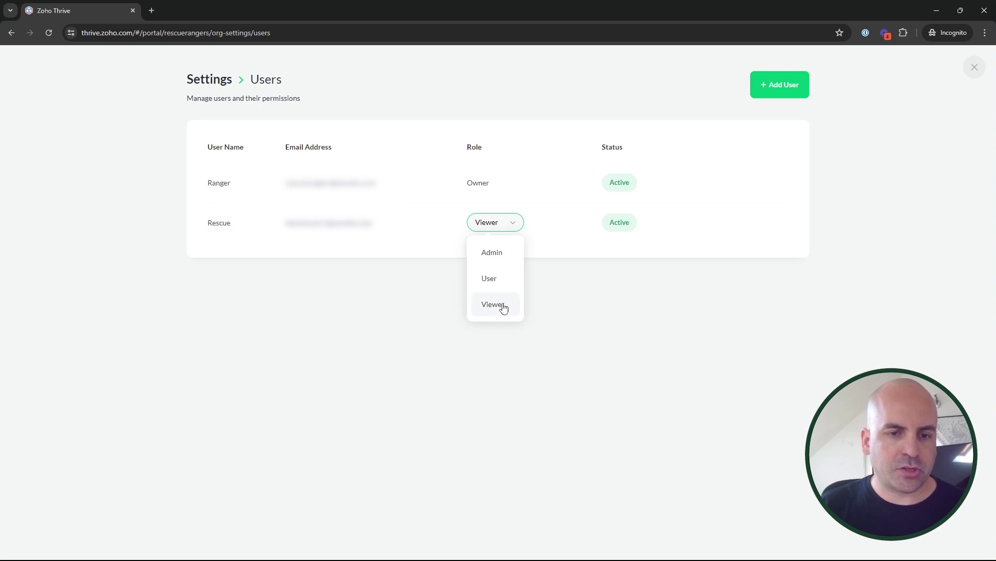
left_click(664, 306)
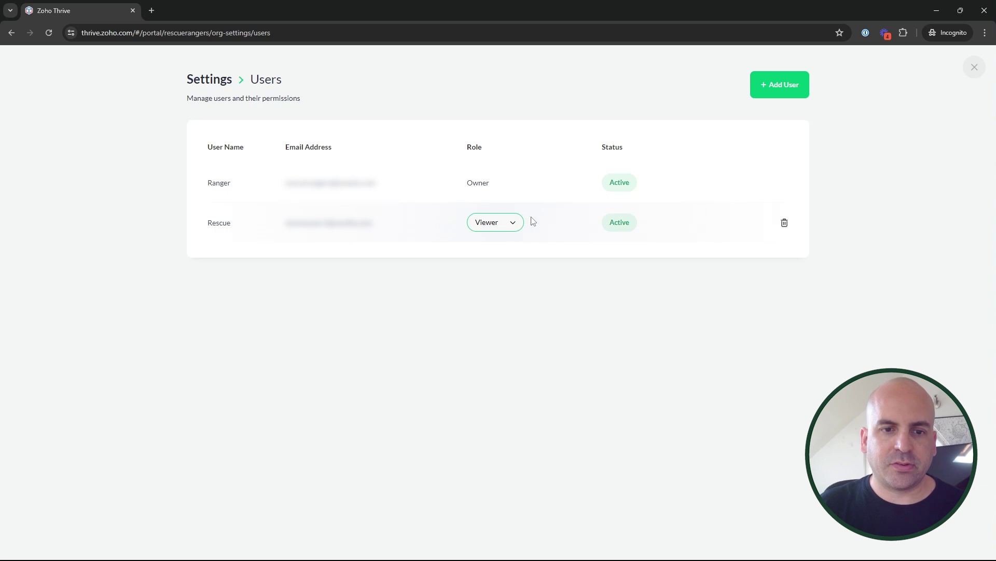
left_click(507, 228)
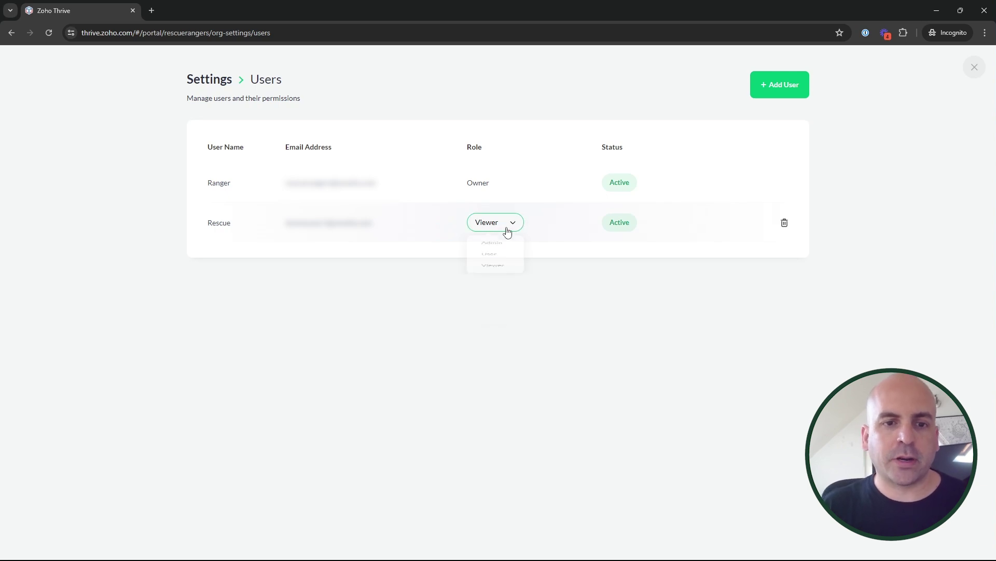
left_click(583, 321)
Step: Close user settings and view the email sender details in organisation settings
left_click(975, 67)
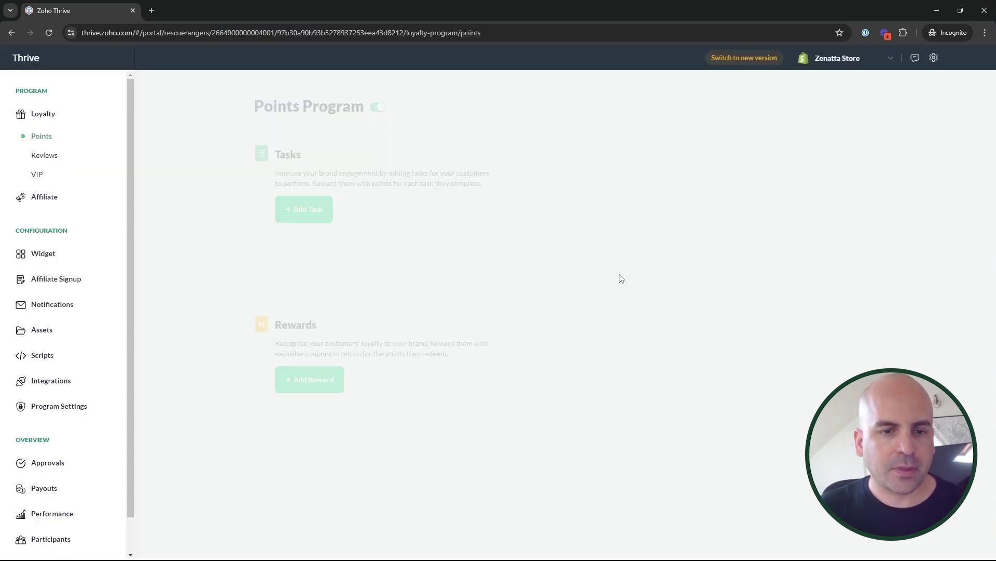
left_click(934, 58)
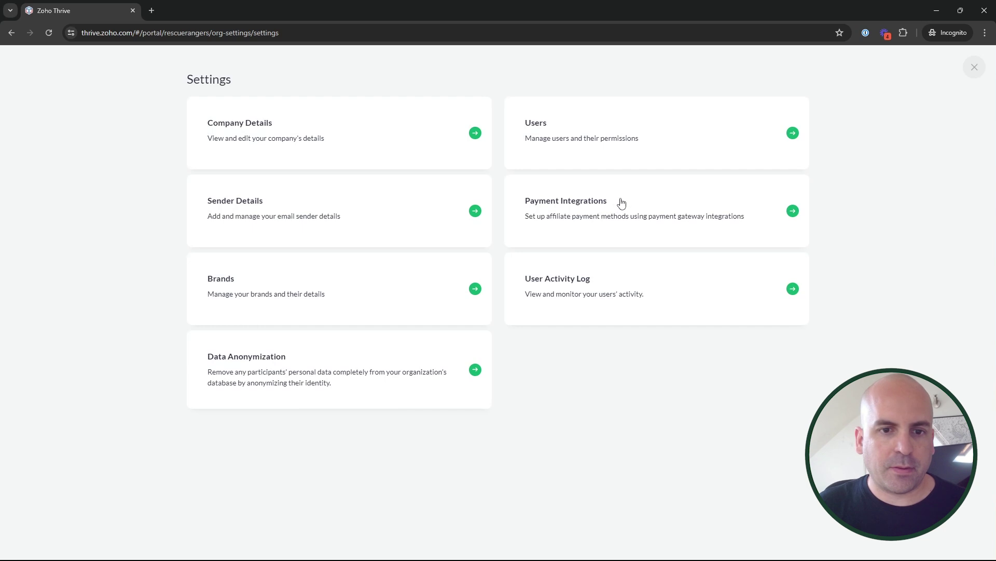
left_click(345, 217)
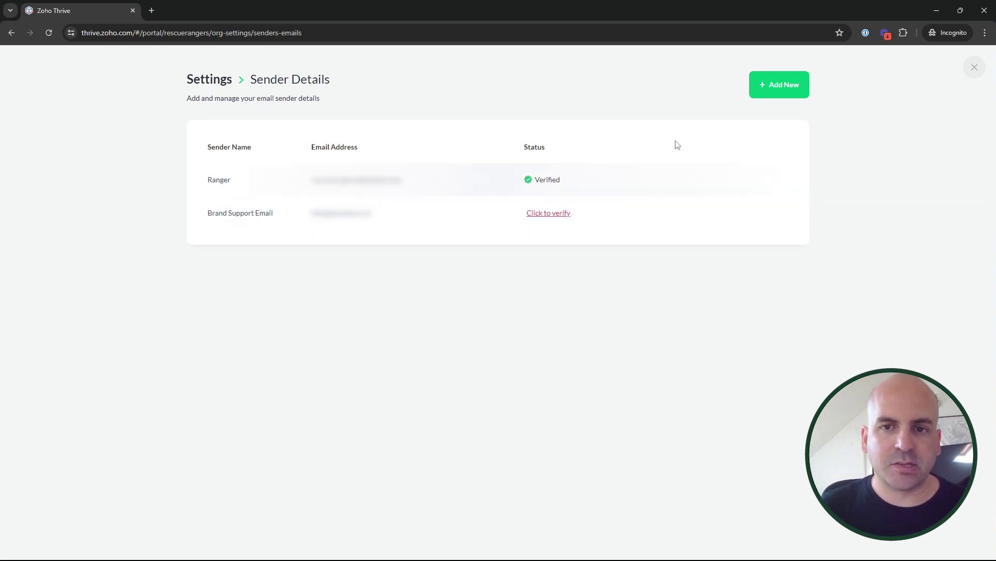
Step: Check the payment gateway integrations, then open the Brands page showing Zenatta Store on Shopify
left_click(976, 68)
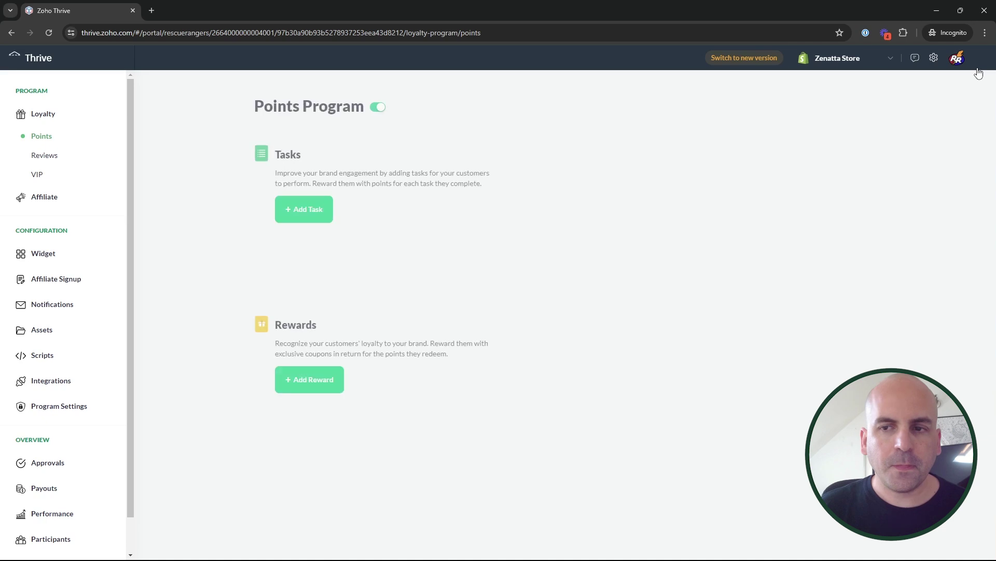
left_click(933, 60)
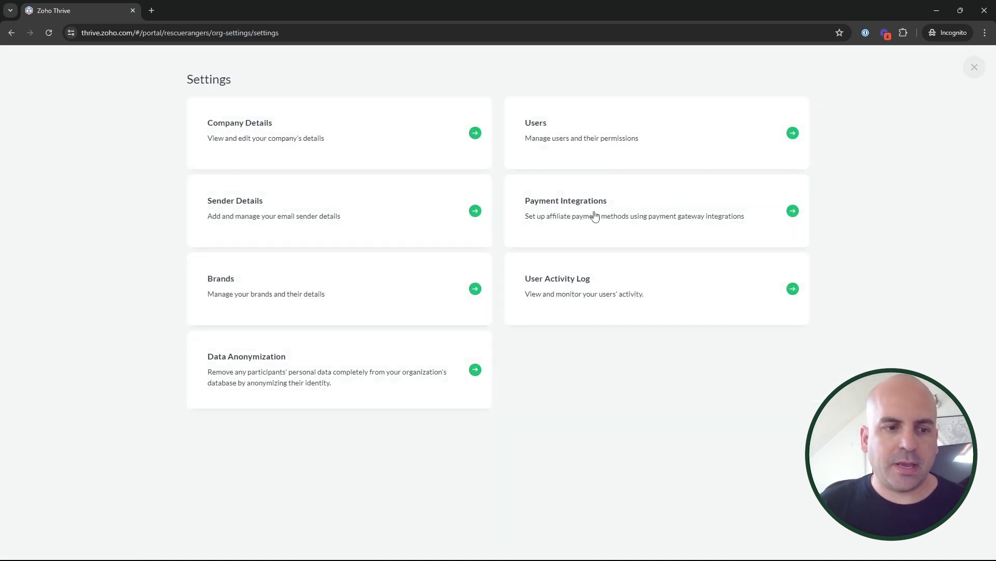
left_click(626, 222)
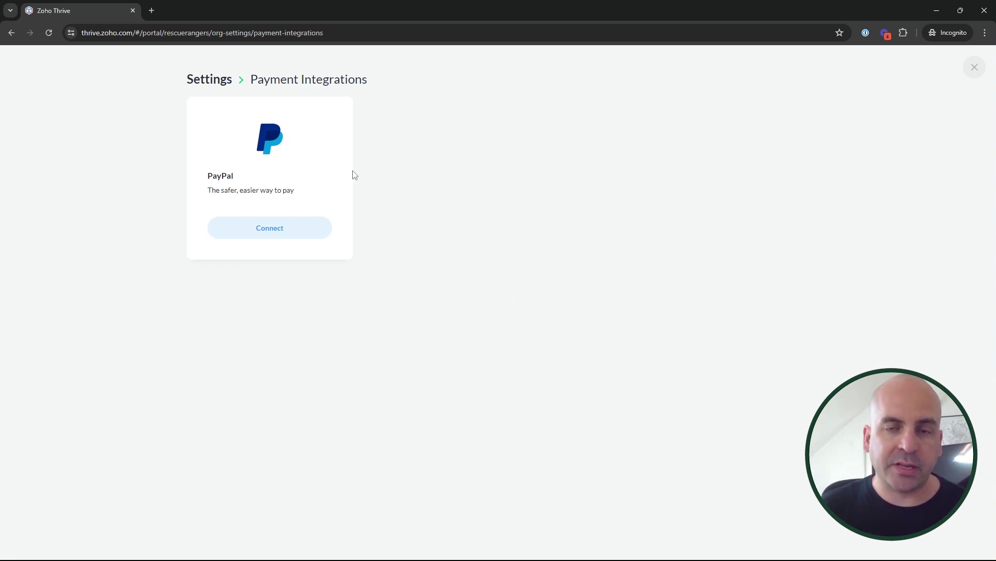
left_click(206, 77)
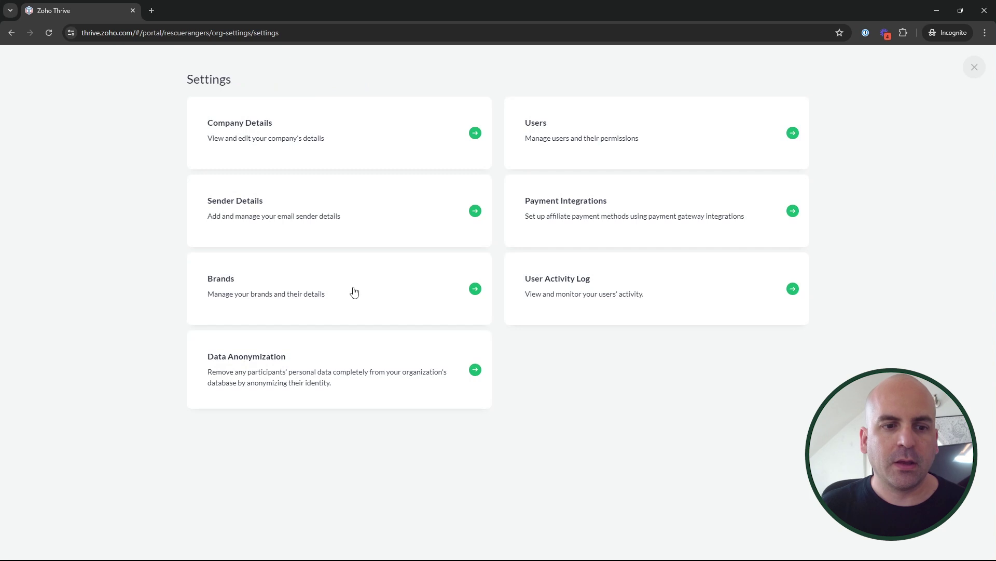
left_click(354, 292)
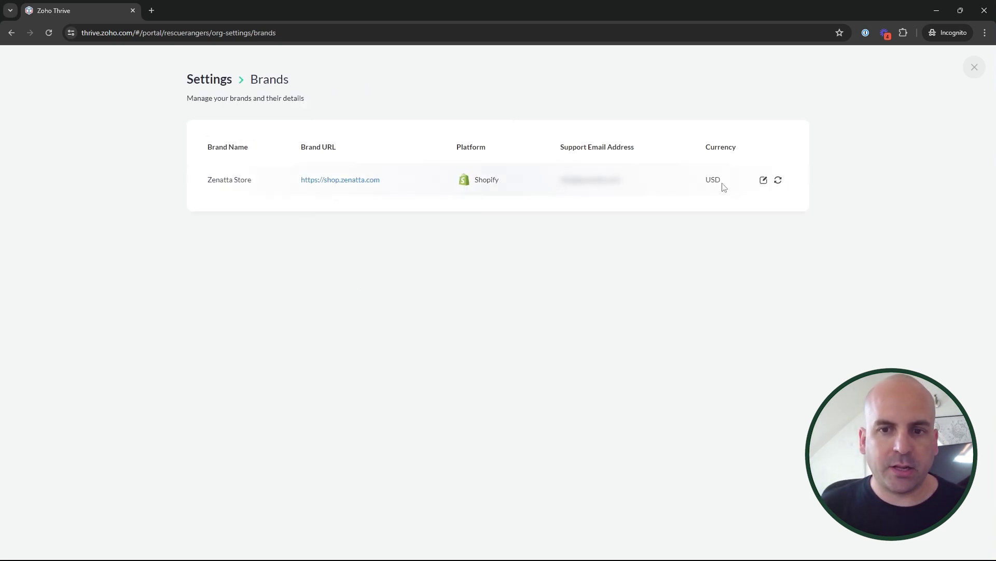
Step: Edit the Zenatta Store brand details, including the support email field, and save them
left_click(764, 181)
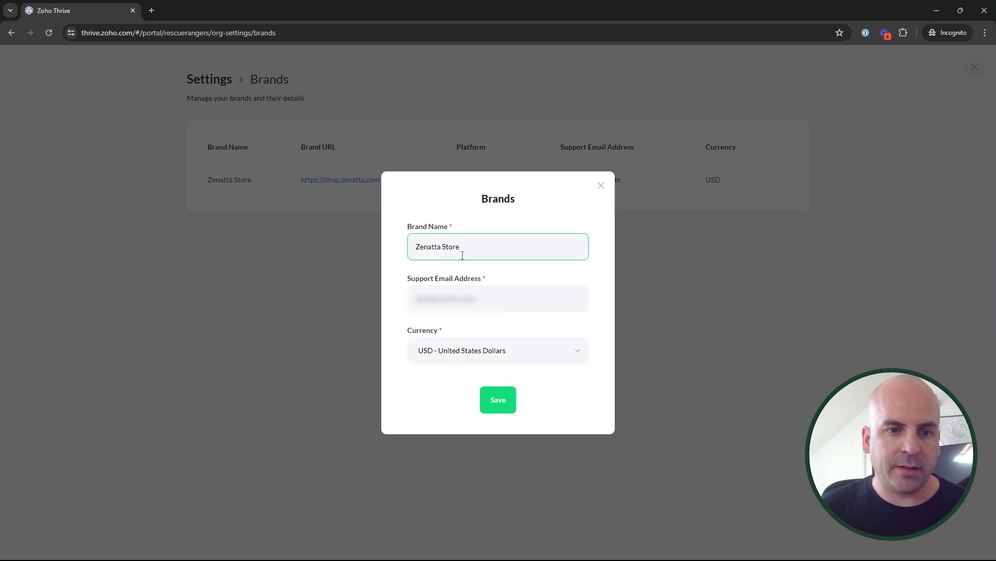
left_click(498, 299)
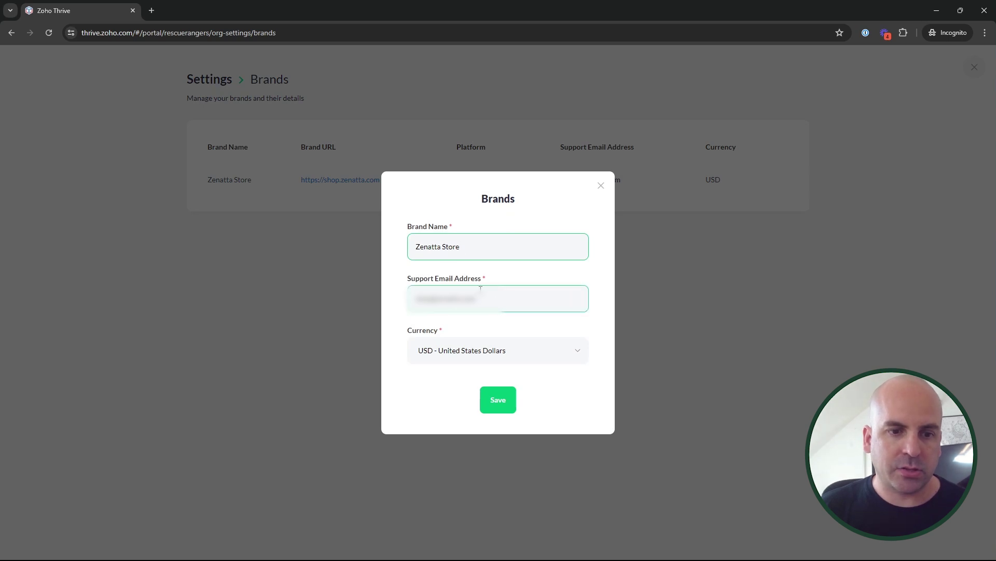
left_click(503, 411)
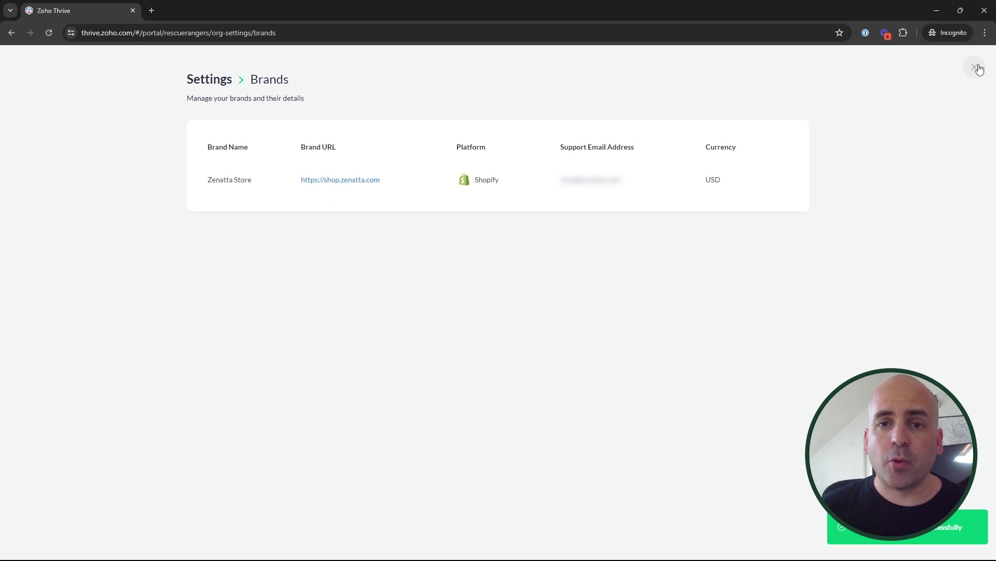
Step: Close settings, check which brands the account holds, and reopen organisation settings
left_click(976, 68)
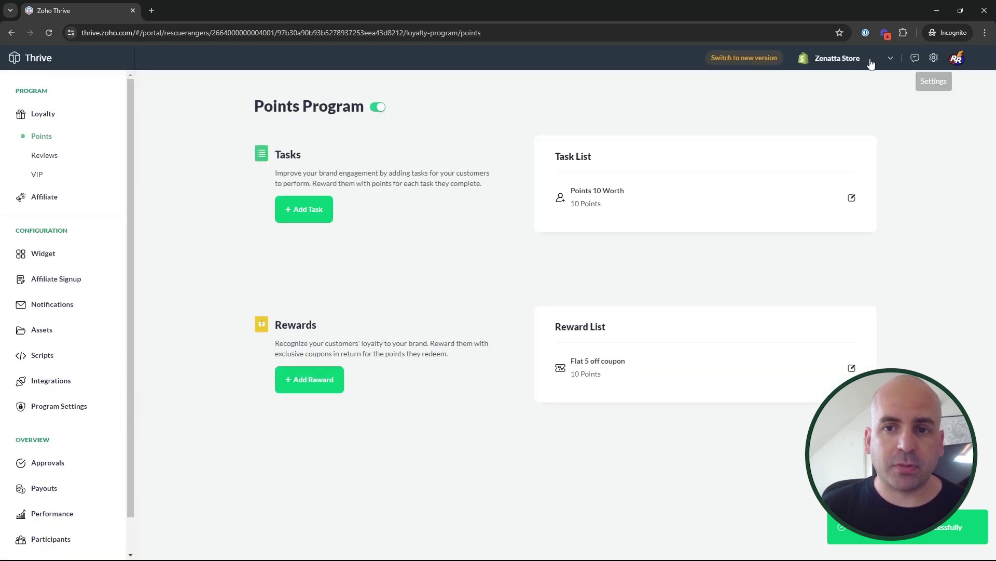
left_click(880, 62)
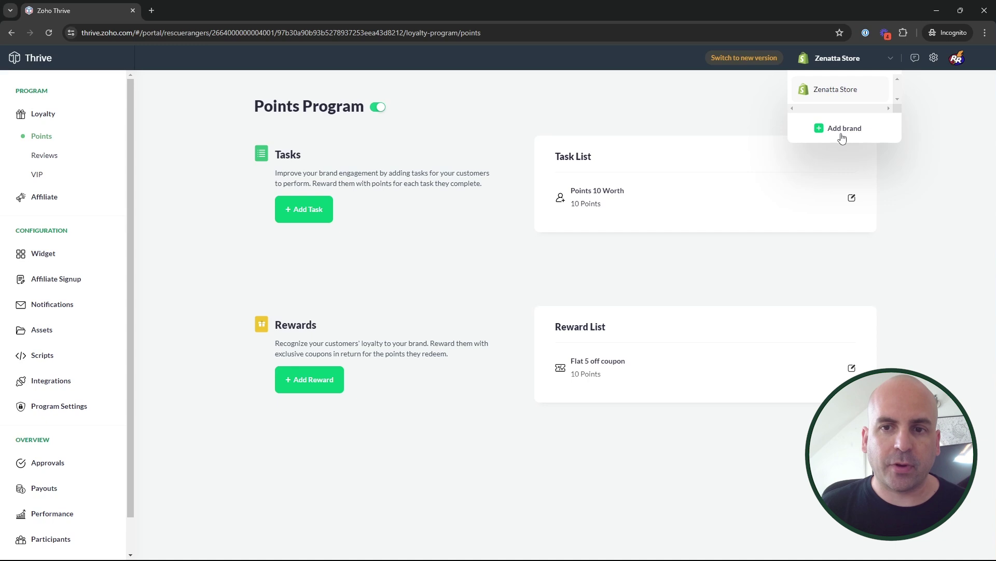
left_click(934, 58)
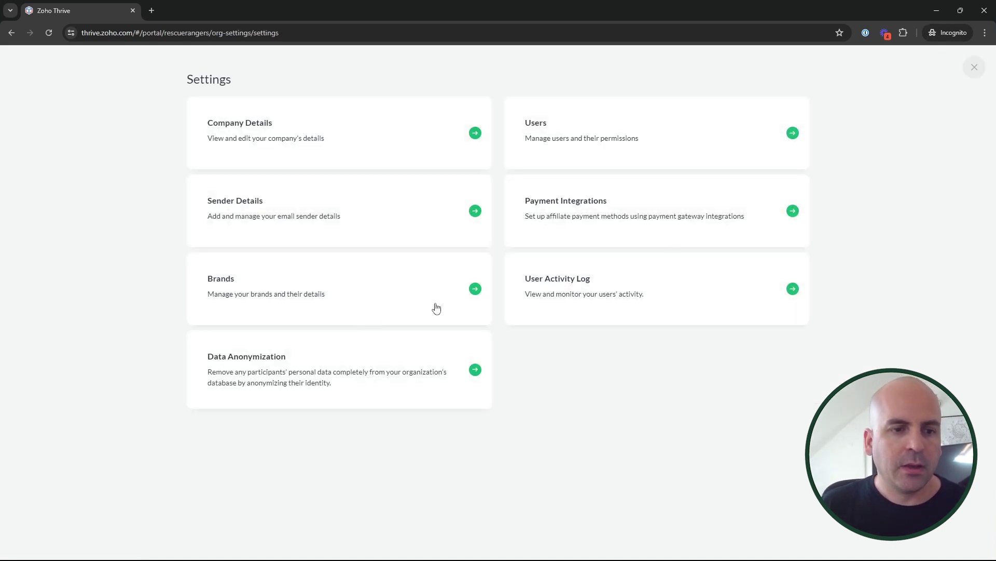
Step: Review the User Activity Log and the Data Anonymization page, then close settings
left_click(583, 297)
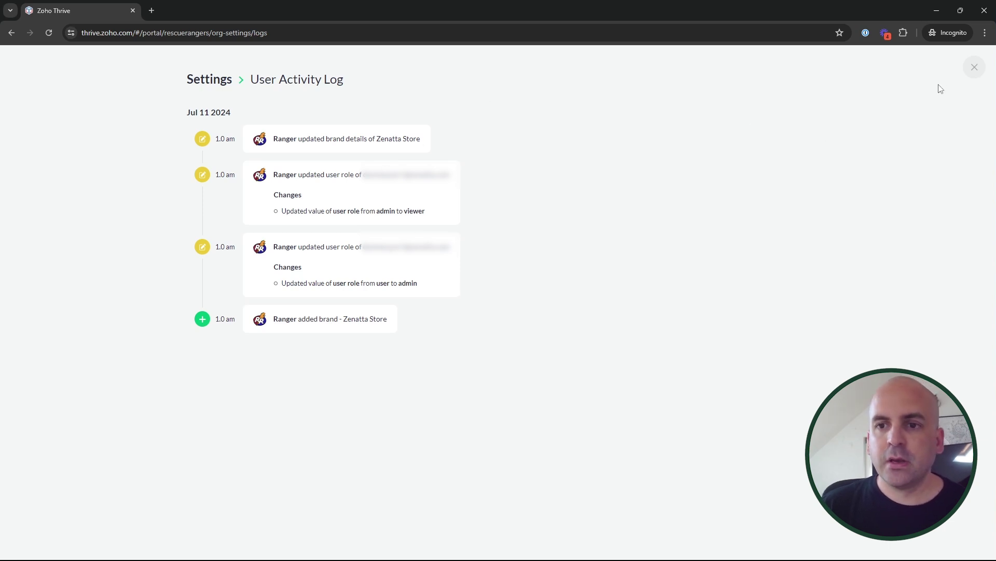
left_click(975, 69)
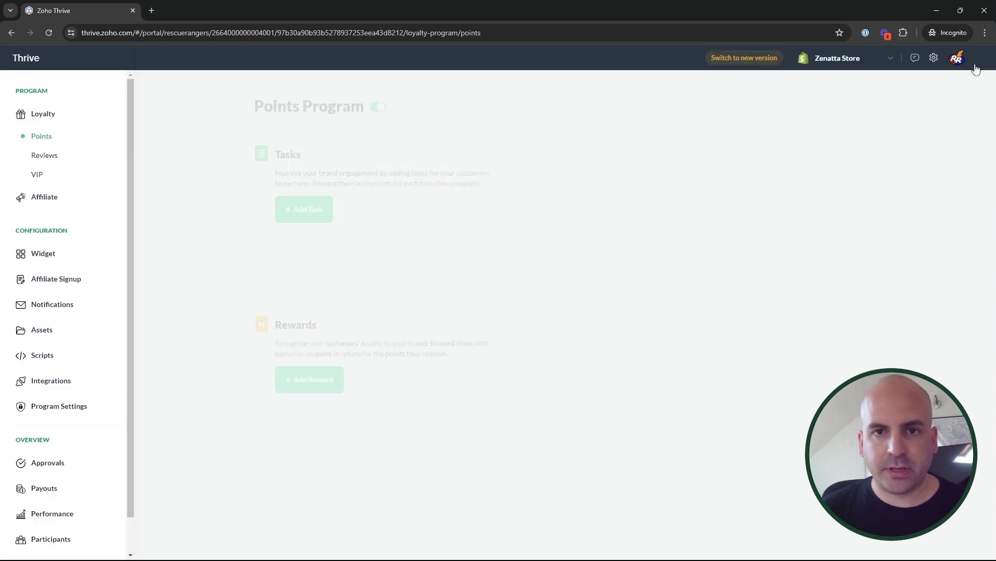
left_click(934, 58)
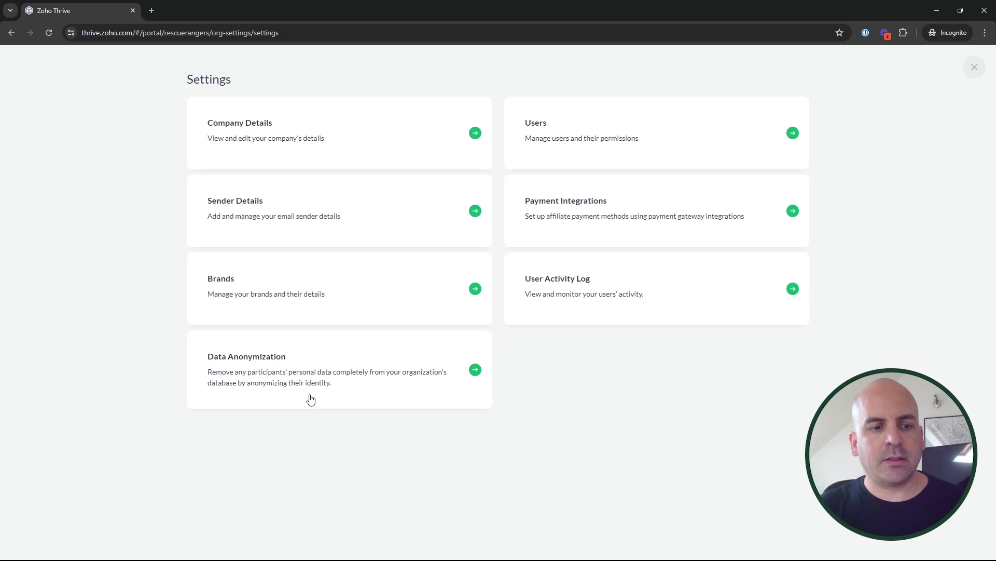
left_click(334, 381)
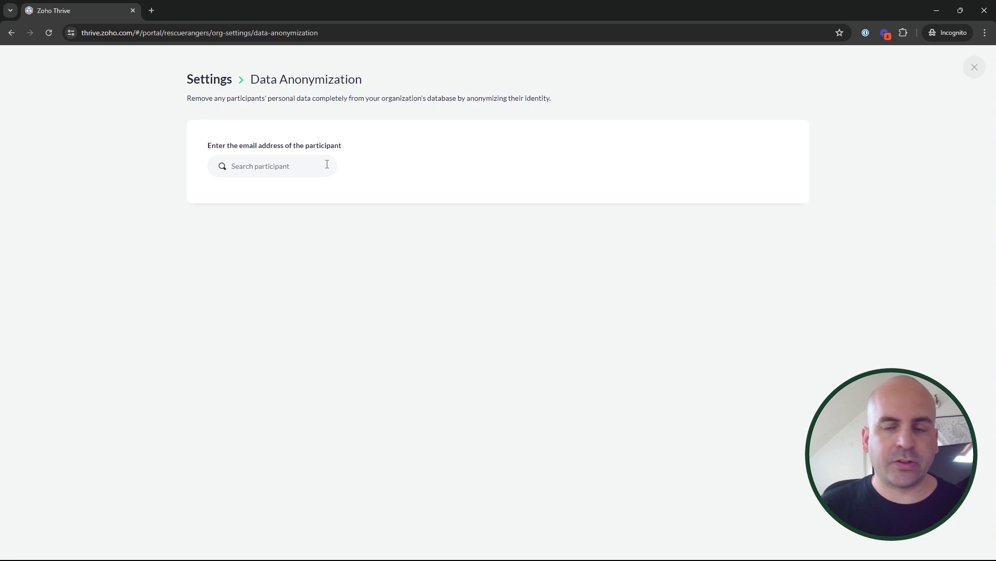
left_click(974, 69)
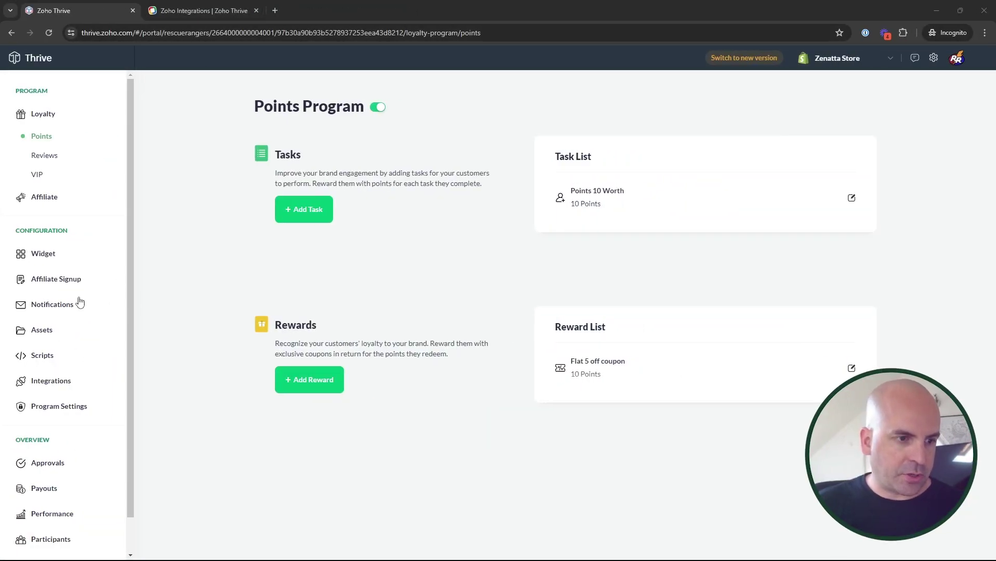
Step: Delete the Zoho Campaigns integration from the Integrations page
left_click(57, 380)
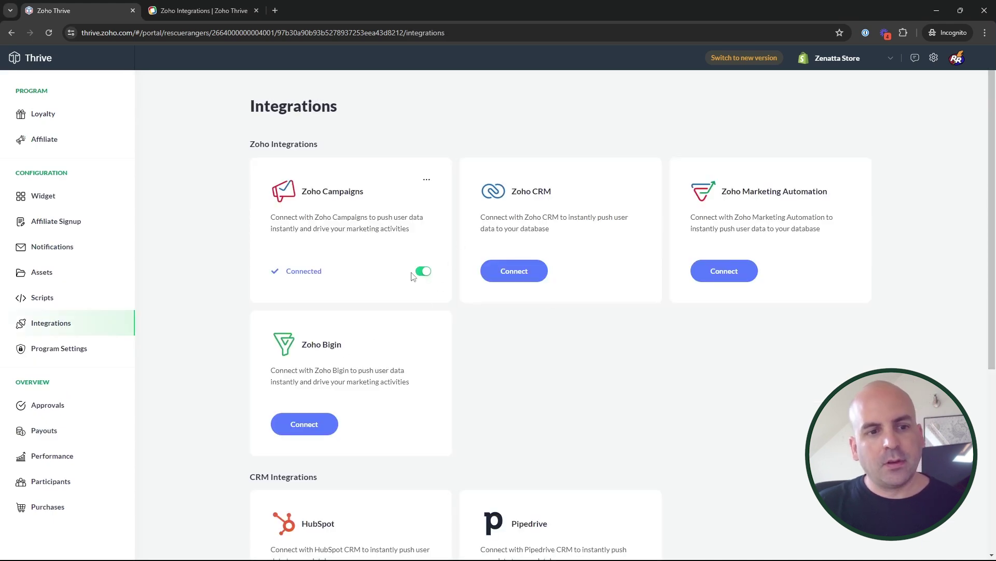
left_click(427, 179)
left_click(382, 209)
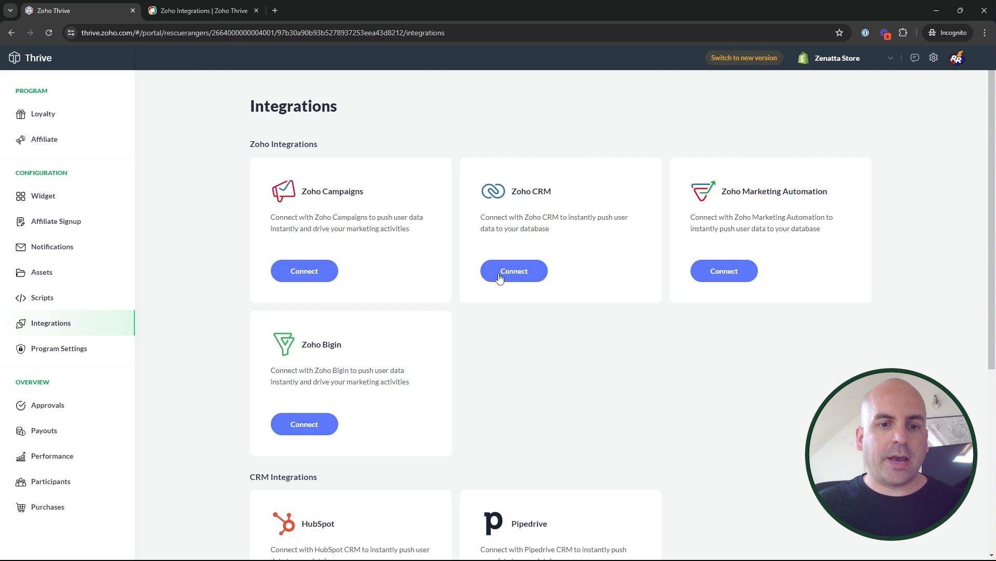
Step: Scroll through the integrations list to review the Zoho integrations available to connect
scroll(558, 324, "down", 1)
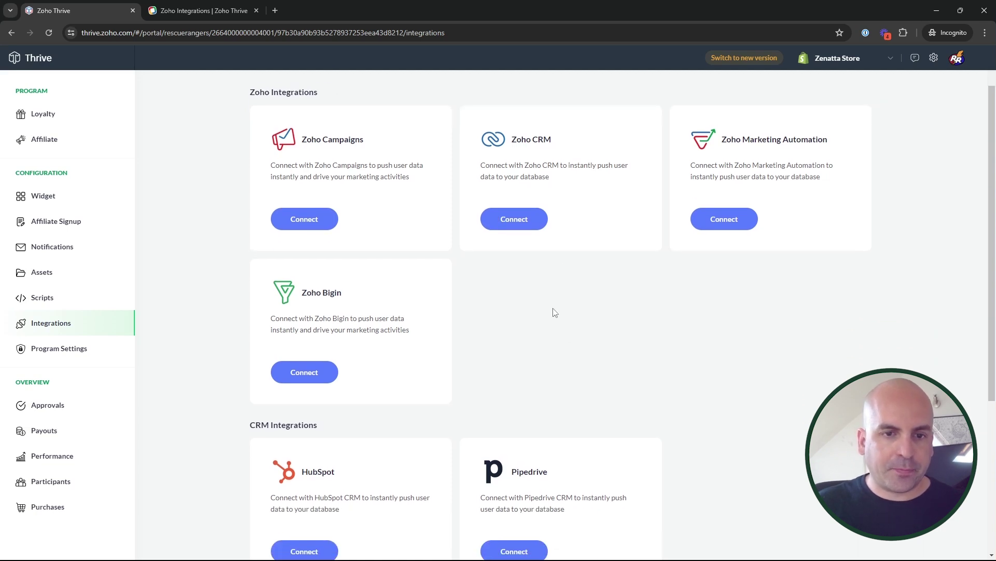
scroll(555, 315, "up", 1)
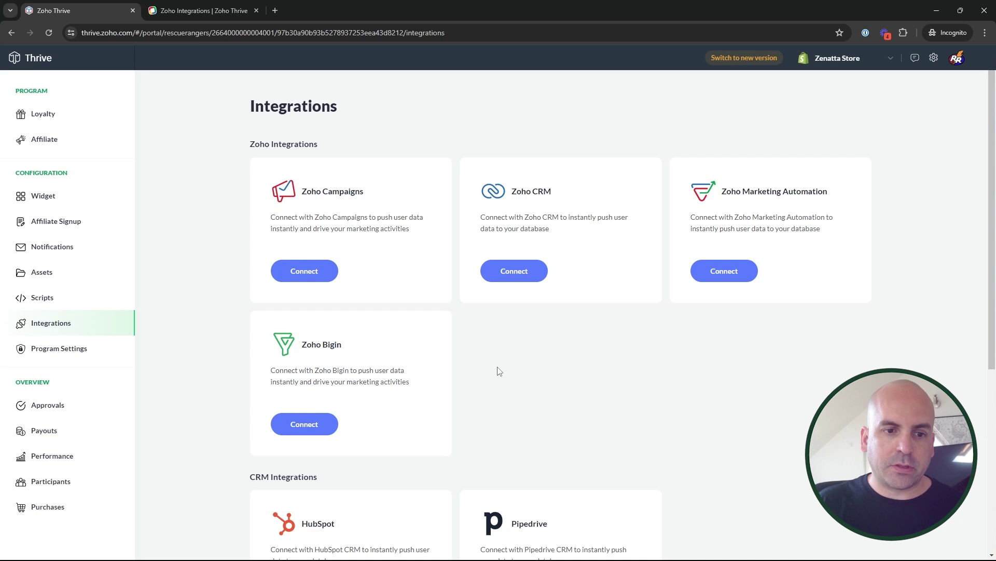
scroll(499, 370, "down", 5)
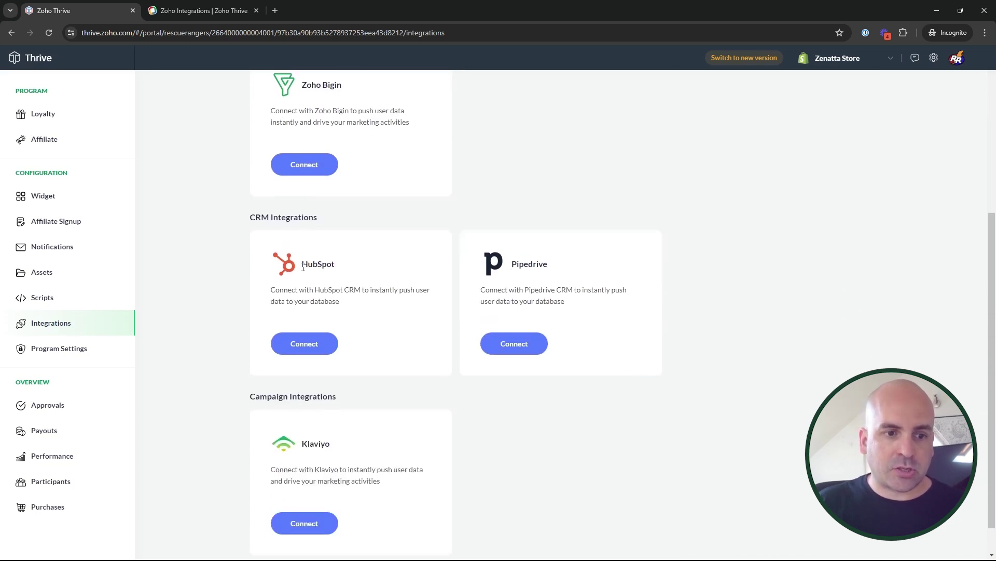
scroll(451, 353, "down", 1)
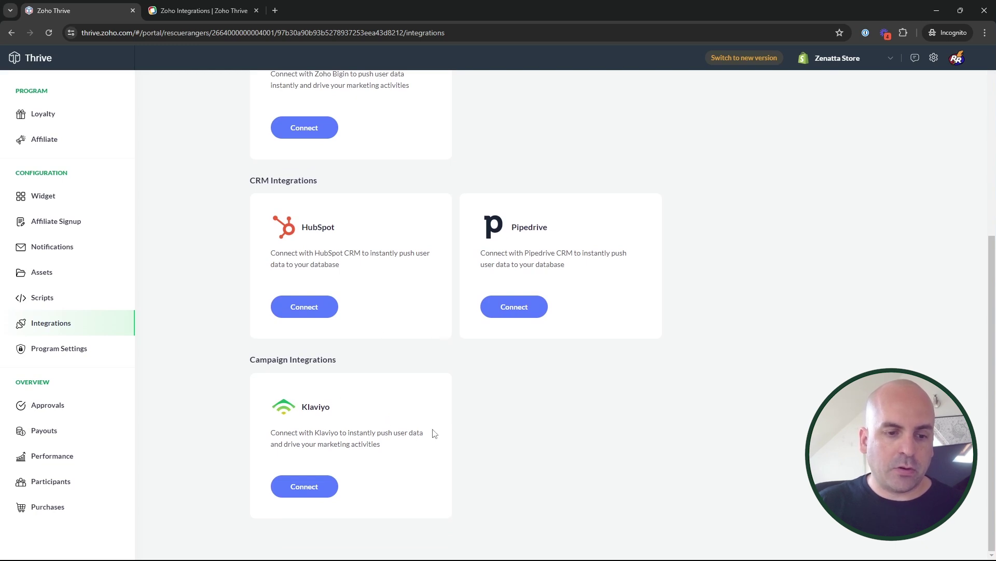
scroll(449, 445, "up", 5)
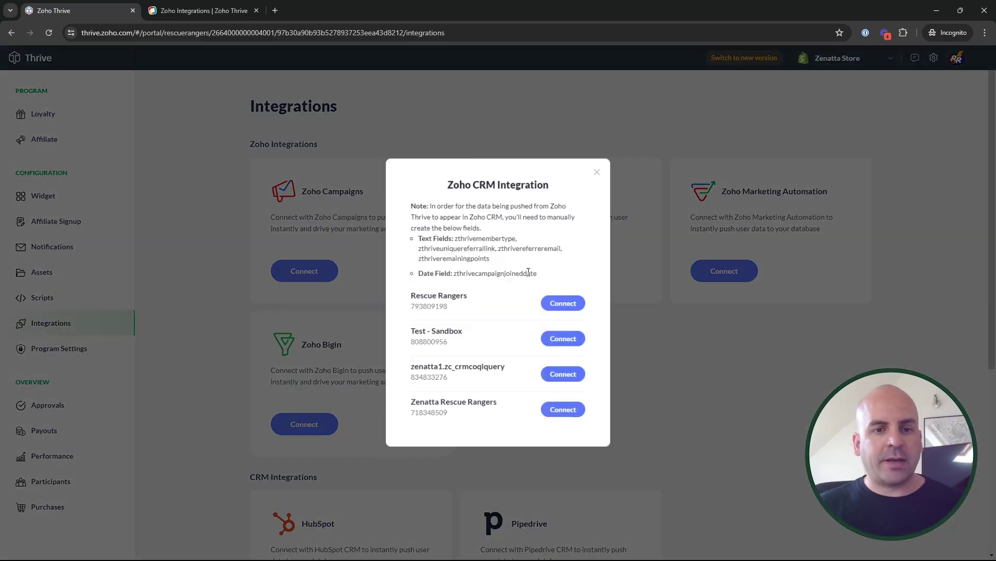
Step: Connect Zoho Thrive to the chosen Zoho CRM organisation
left_click(564, 304)
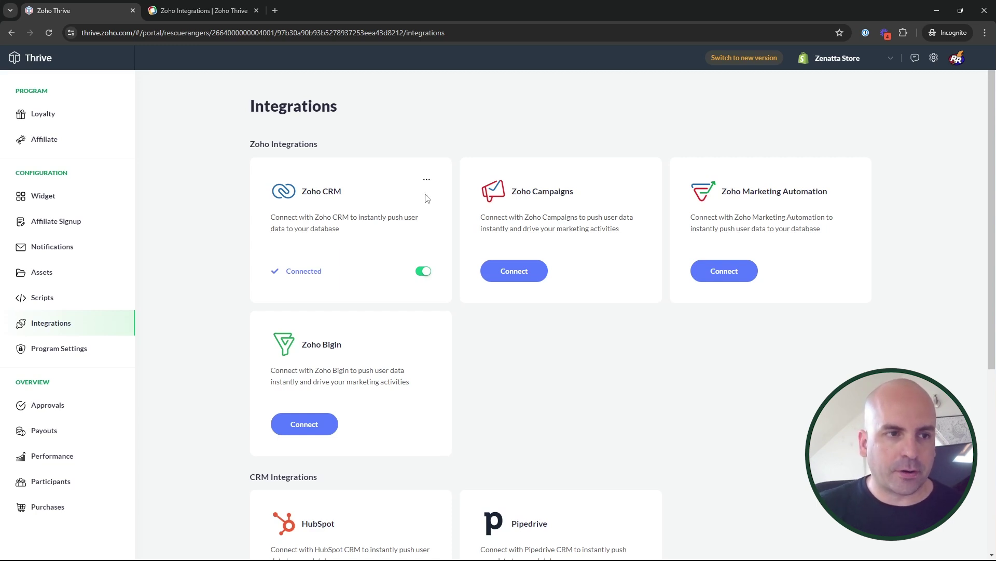
Step: Switch to the 'Zoho Integrations | Zoho Thrive' help article tab
left_click(174, 6)
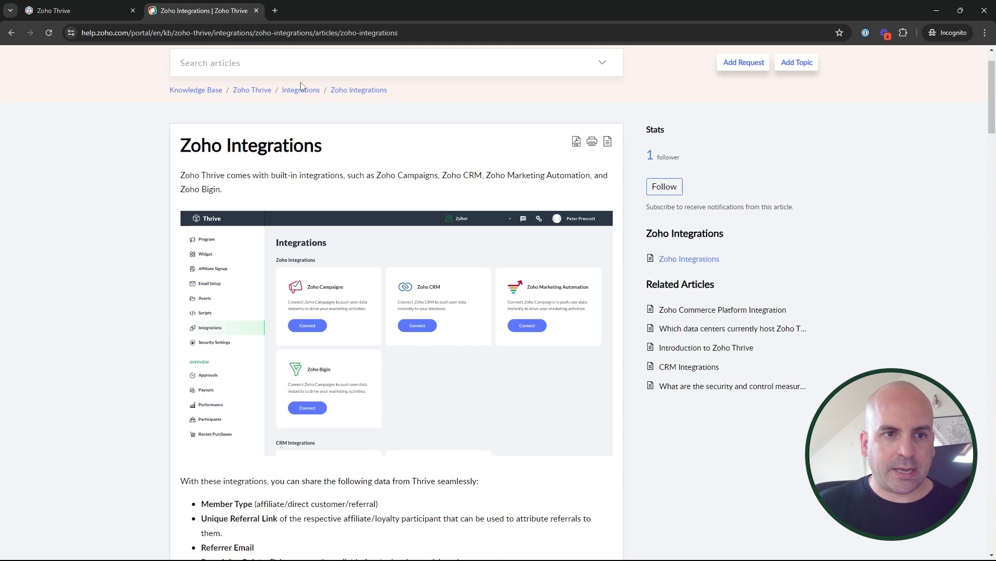
Step: Highlight the article's required Contacts text fields and zthrivecampaignjoineddate date field
scroll(422, 142, "down", 12)
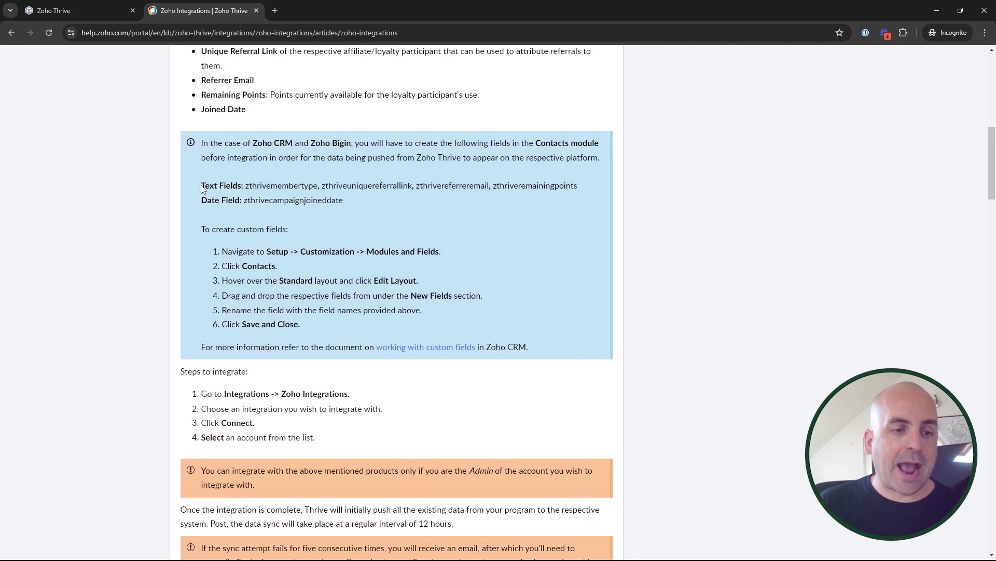
left_click_drag(203, 188, 242, 201)
left_click(248, 197)
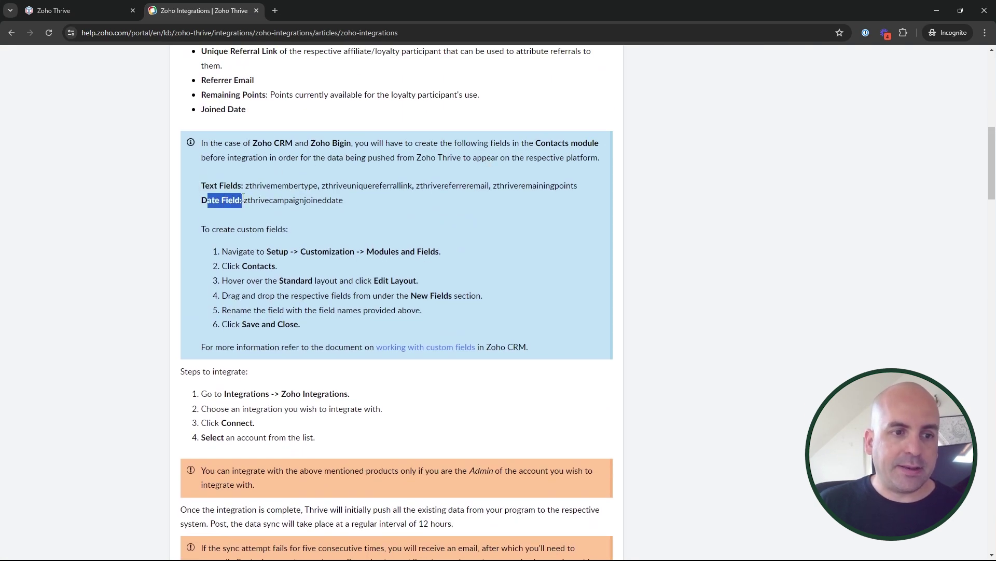
left_click(285, 204)
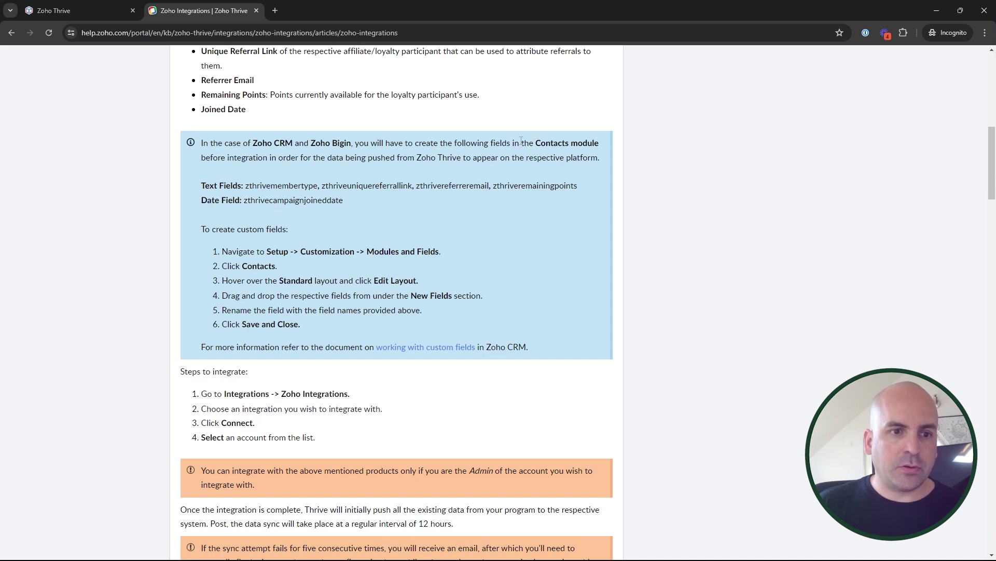
left_click_drag(533, 144, 597, 146)
left_click(579, 153)
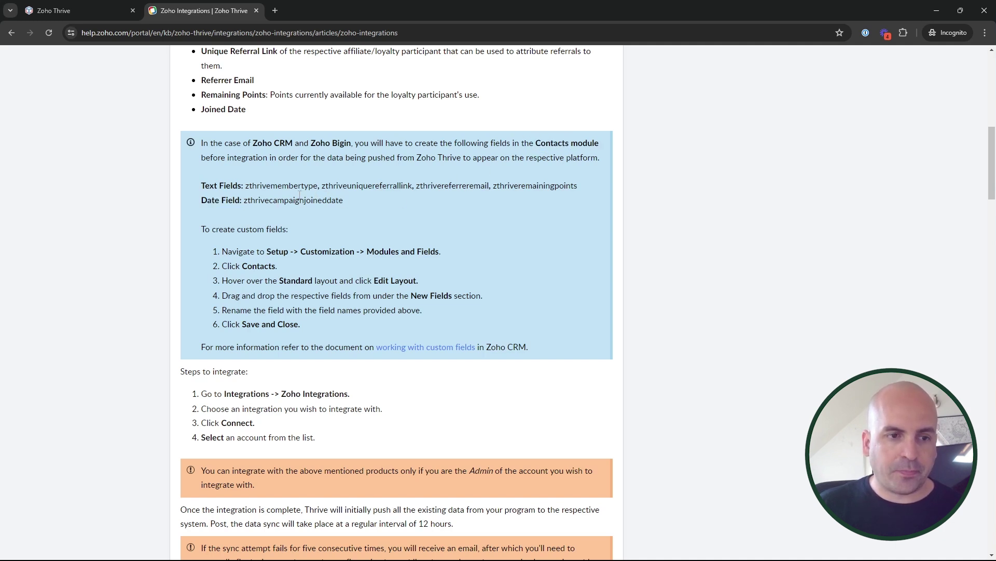
left_click_drag(246, 185, 359, 209)
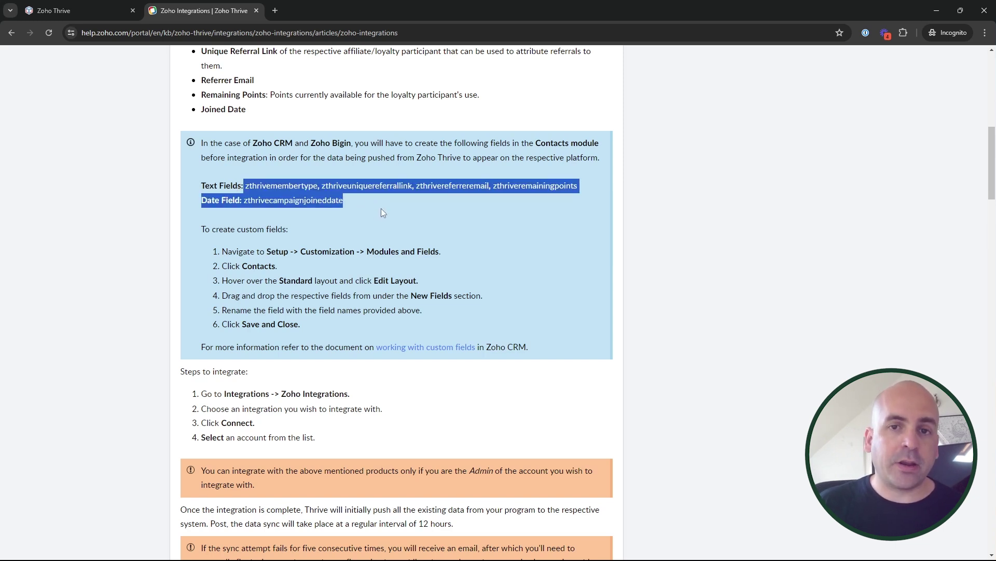
left_click(383, 210)
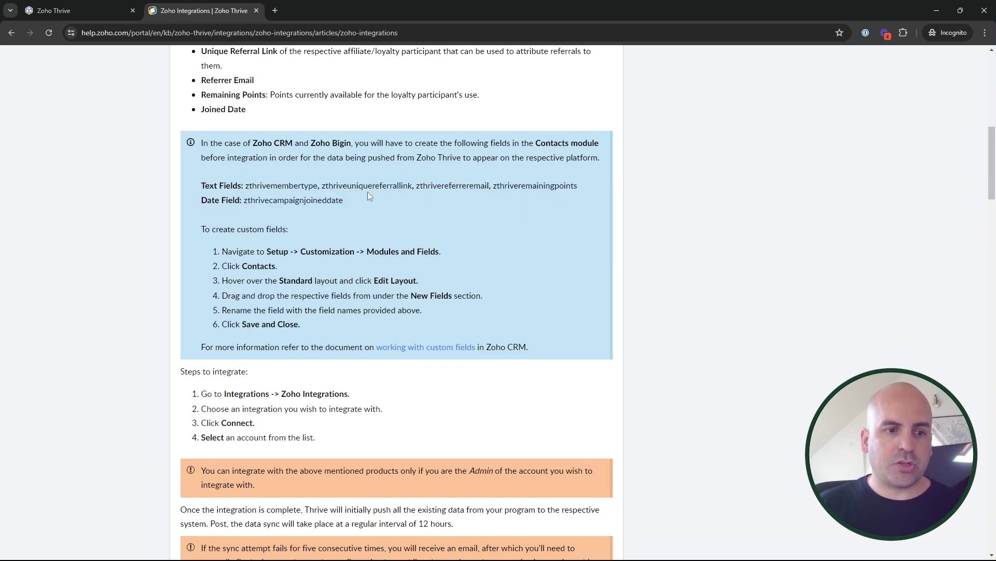
triple_click(246, 187)
left_click(368, 203)
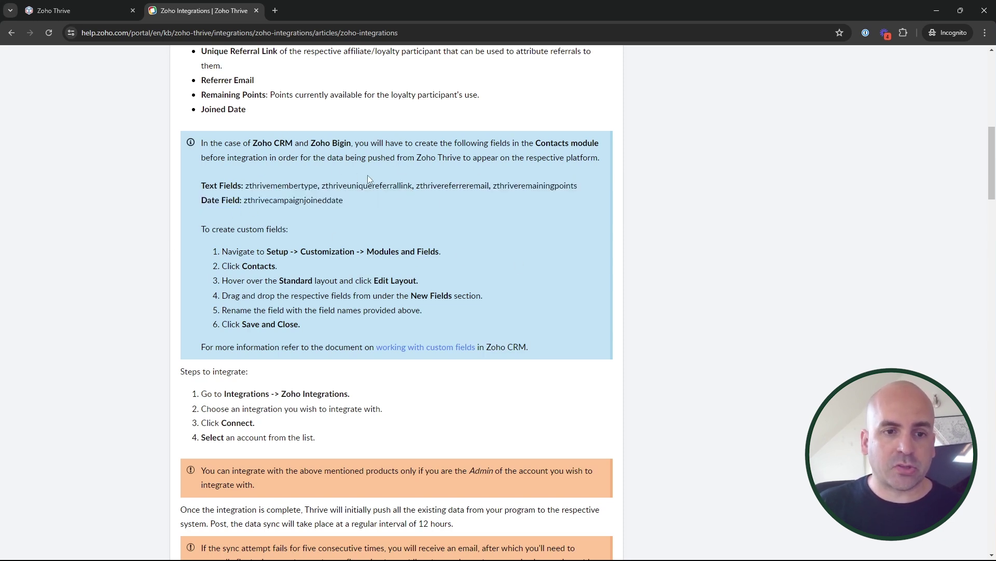
Step: Reconnect Zoho Campaigns to the listed account, reload to confirm, then glance at the help article
key("ctrl+shift+Tab")
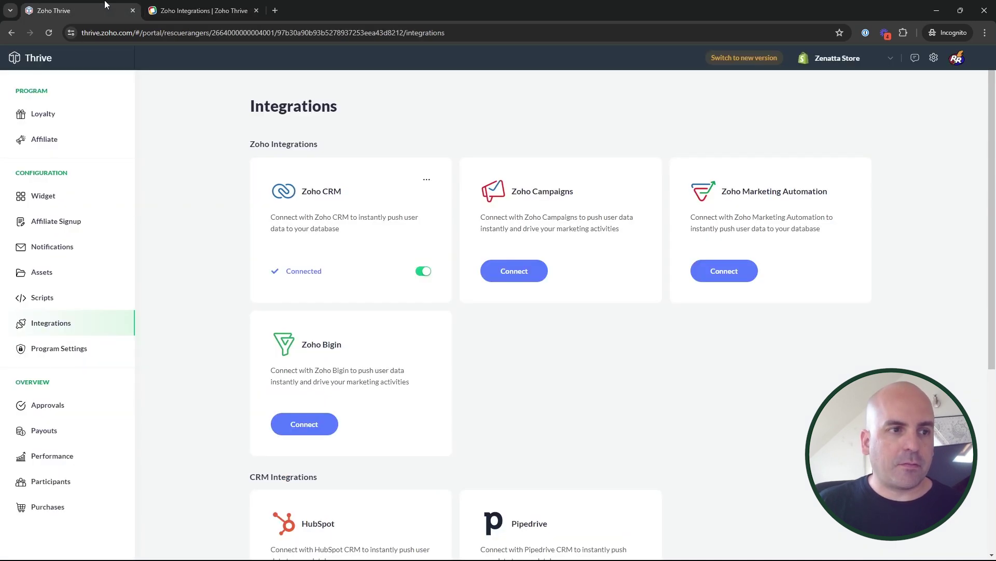
left_click(527, 274)
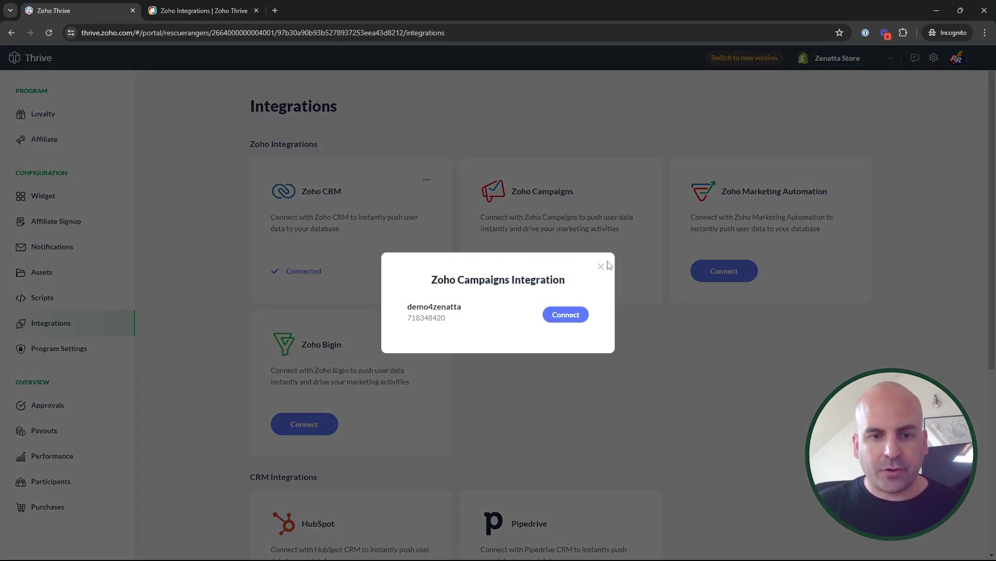
left_click(601, 267)
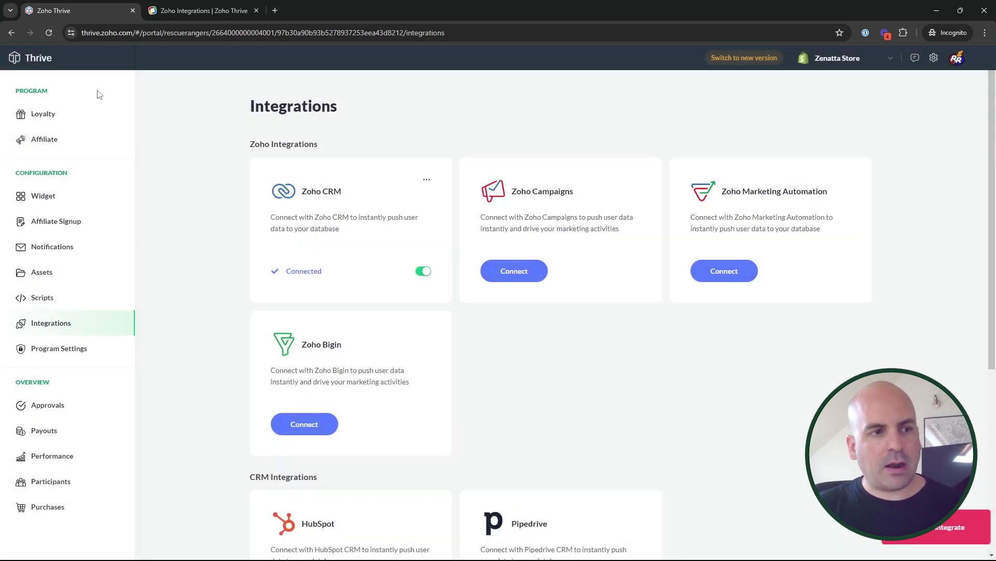
left_click(48, 33)
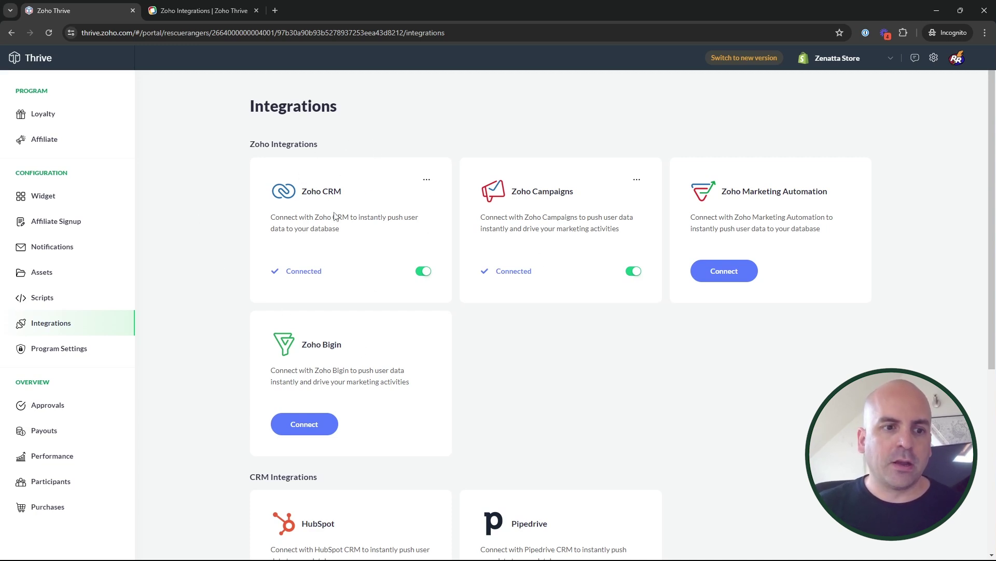
left_click(233, 6)
left_click(105, 6)
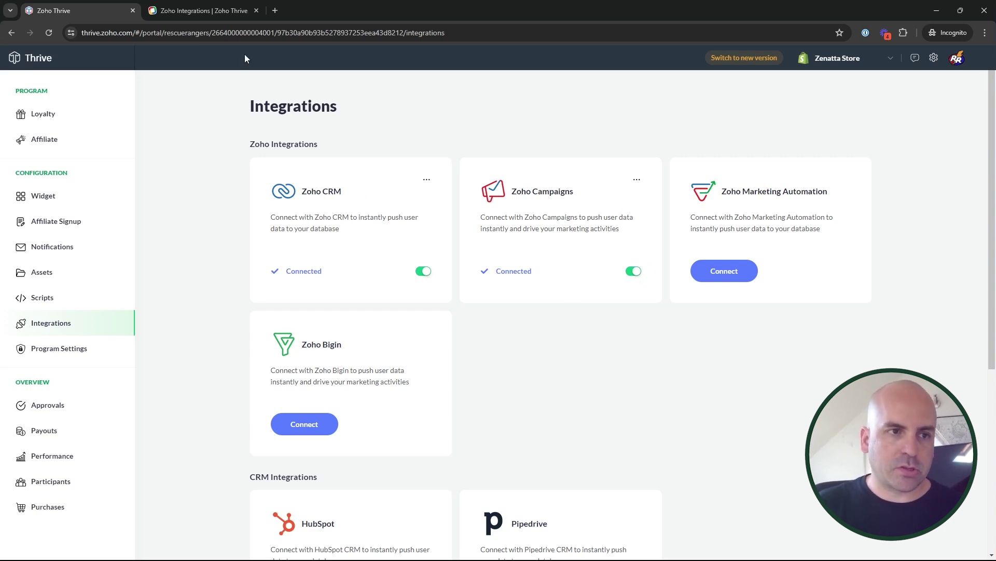
left_click(205, 11)
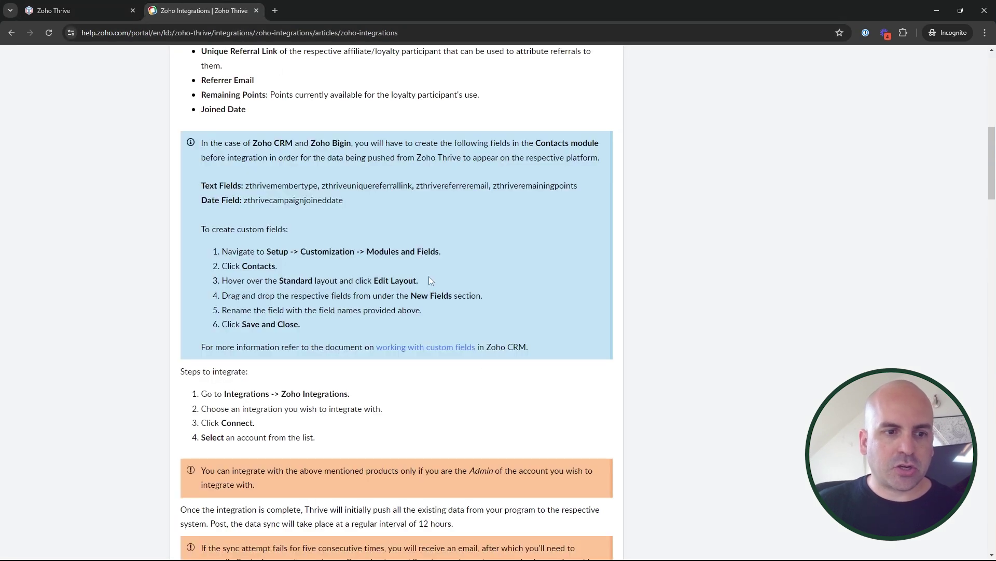
double_click(249, 187)
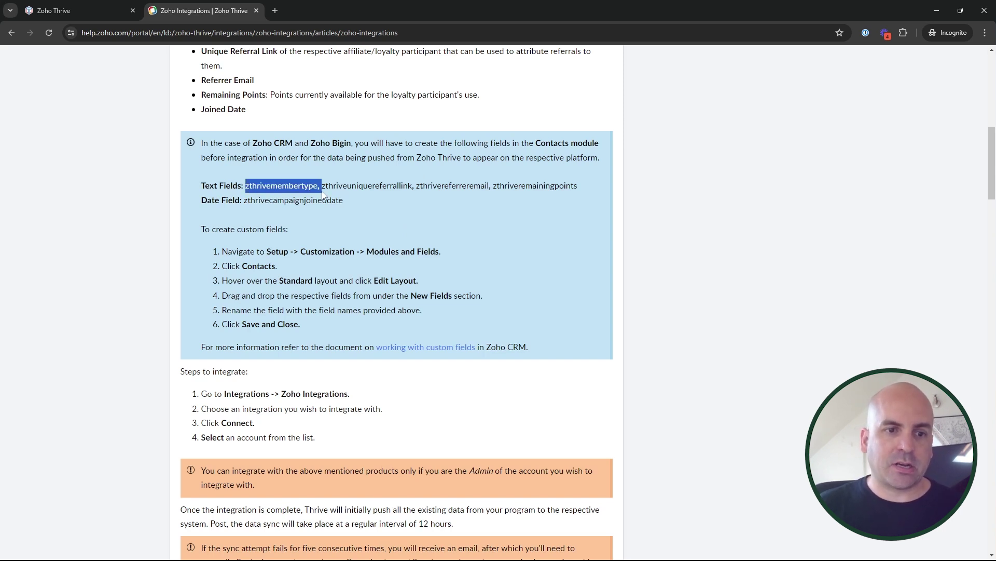
left_click(356, 205)
left_click_drag(201, 186, 239, 201)
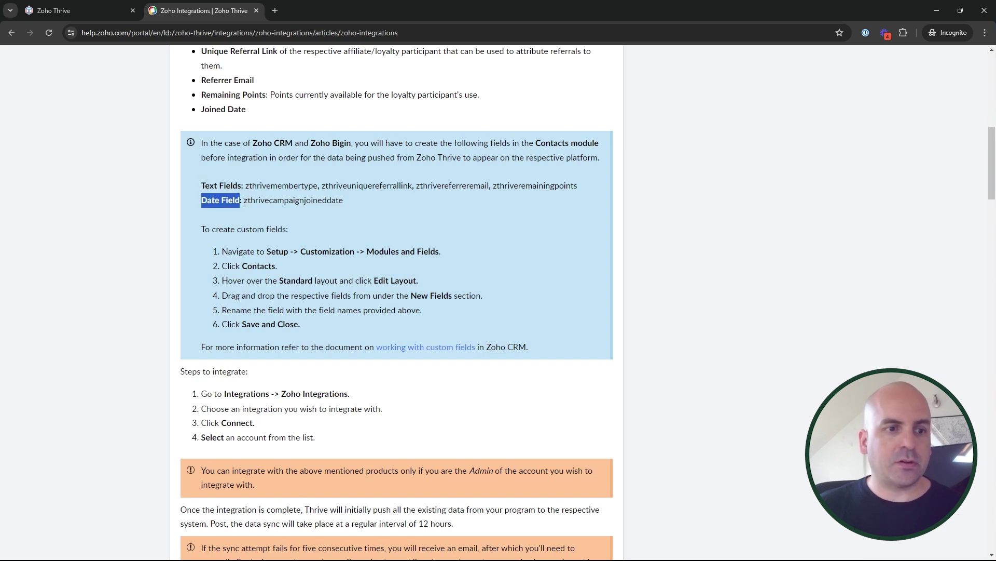
left_click(243, 201)
left_click(80, 6)
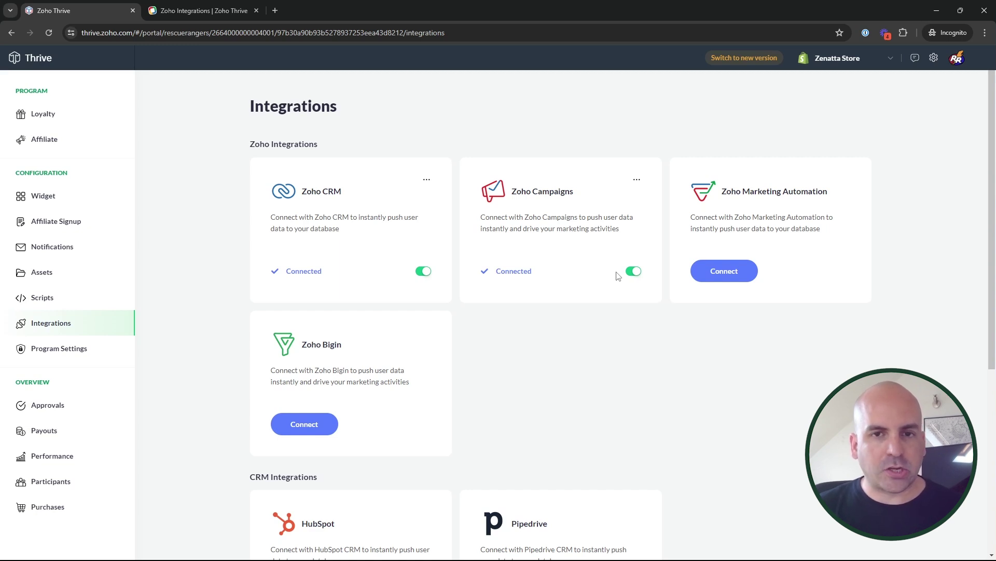
scroll(618, 335, "down", 1)
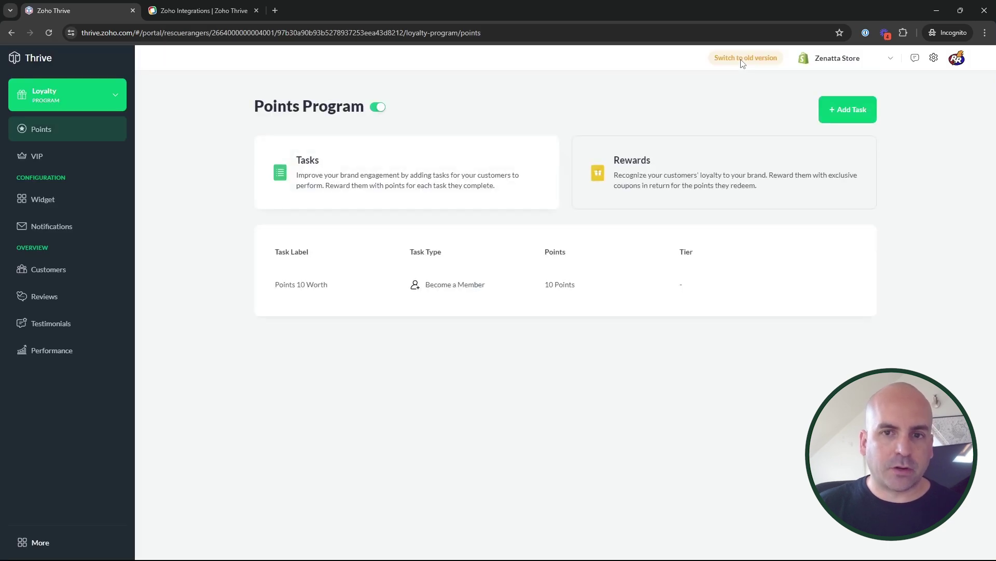
Step: In the new interface, view VIP tiers and switch between the Loyalty and Affiliate programs
left_click(41, 155)
left_click(40, 106)
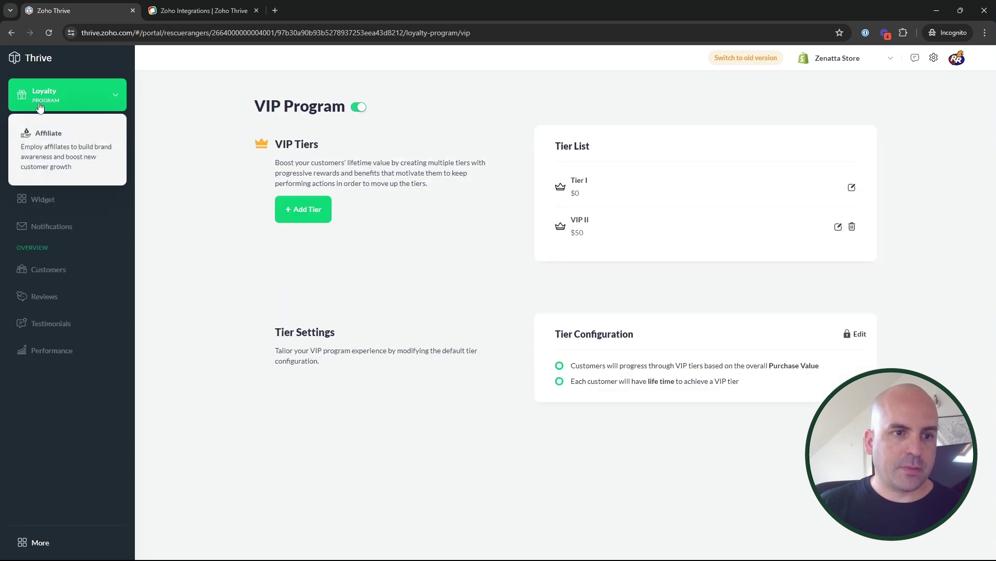
left_click(66, 155)
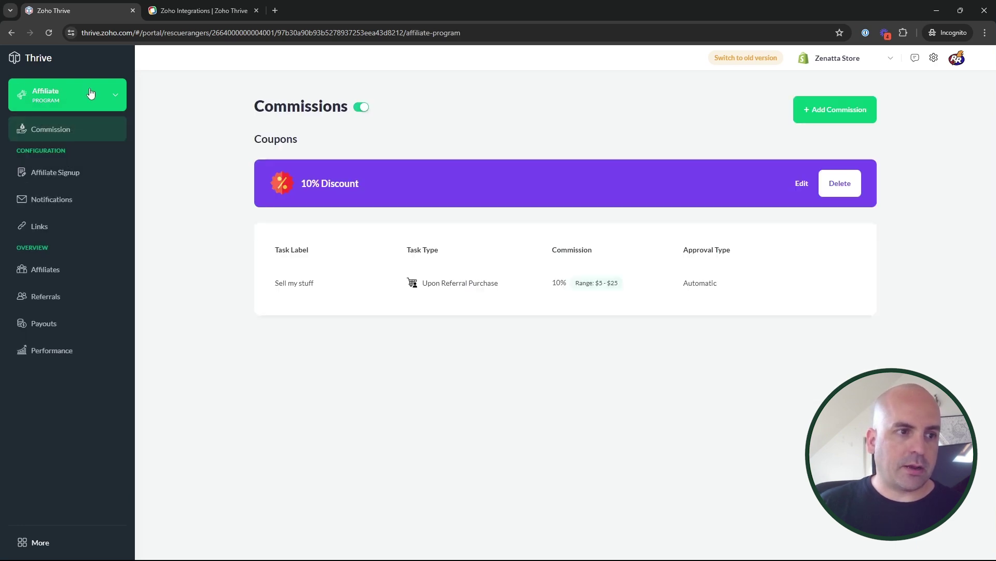
left_click(90, 93)
left_click(70, 157)
left_click(73, 95)
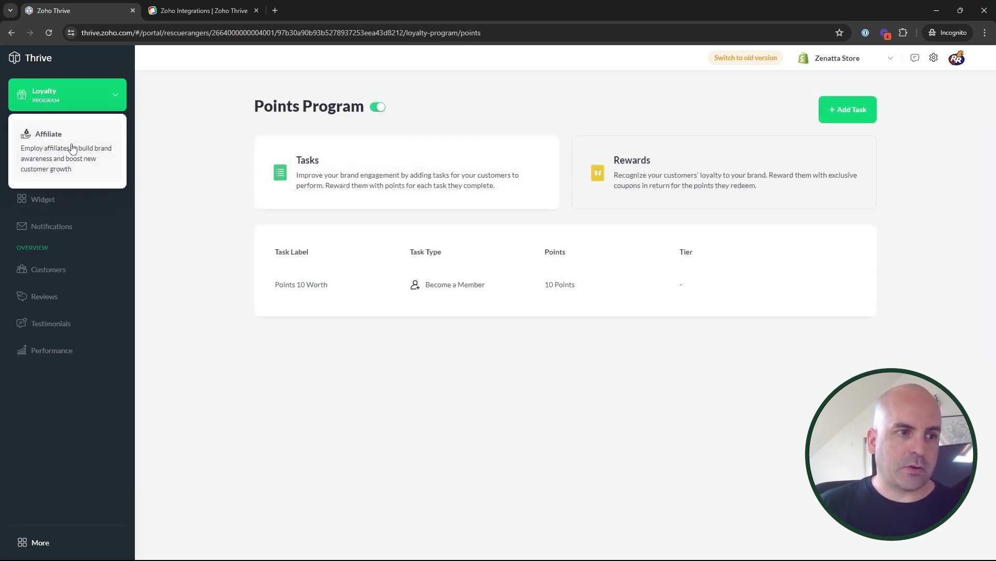
left_click(73, 148)
Step: Browse Affiliate notifications, links, affiliates, referrals, payouts and performance, then return to the old version
left_click(70, 201)
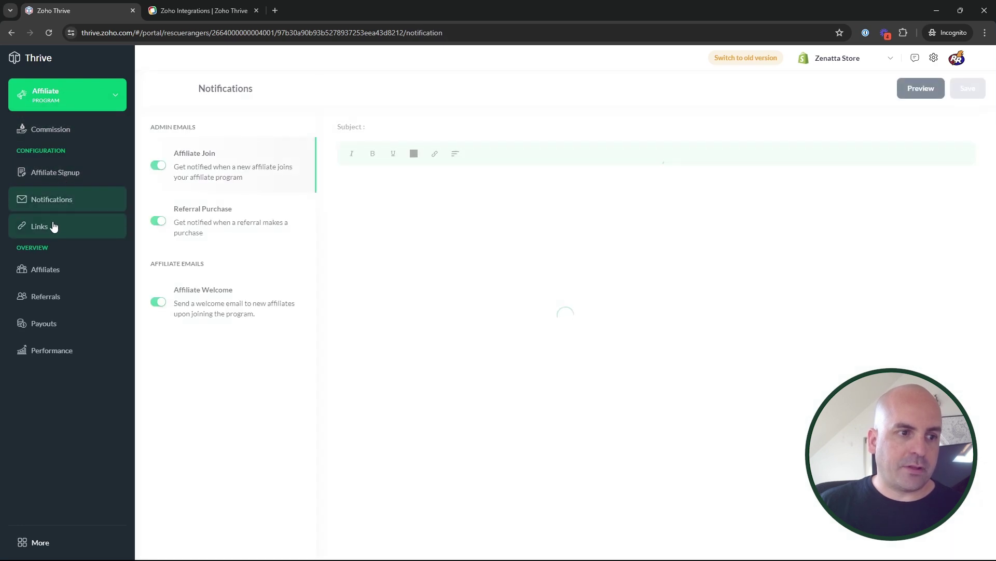
left_click(50, 225)
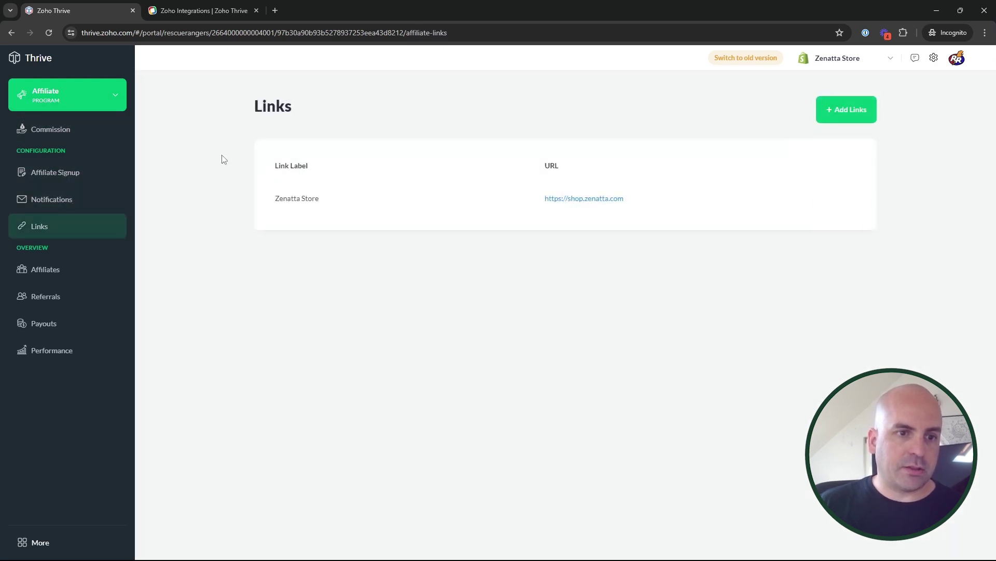
left_click(71, 278)
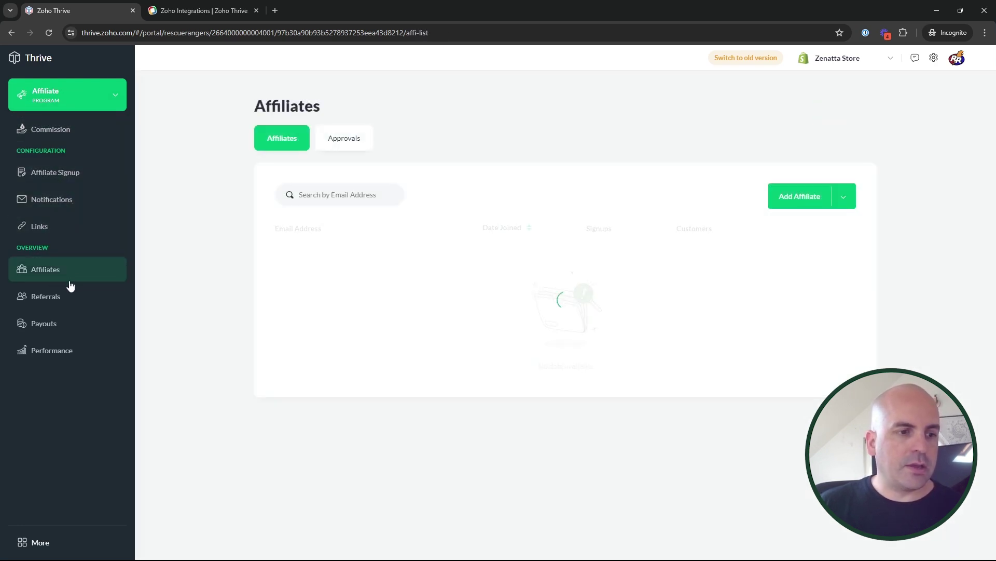
left_click(59, 300)
left_click(56, 326)
left_click(59, 357)
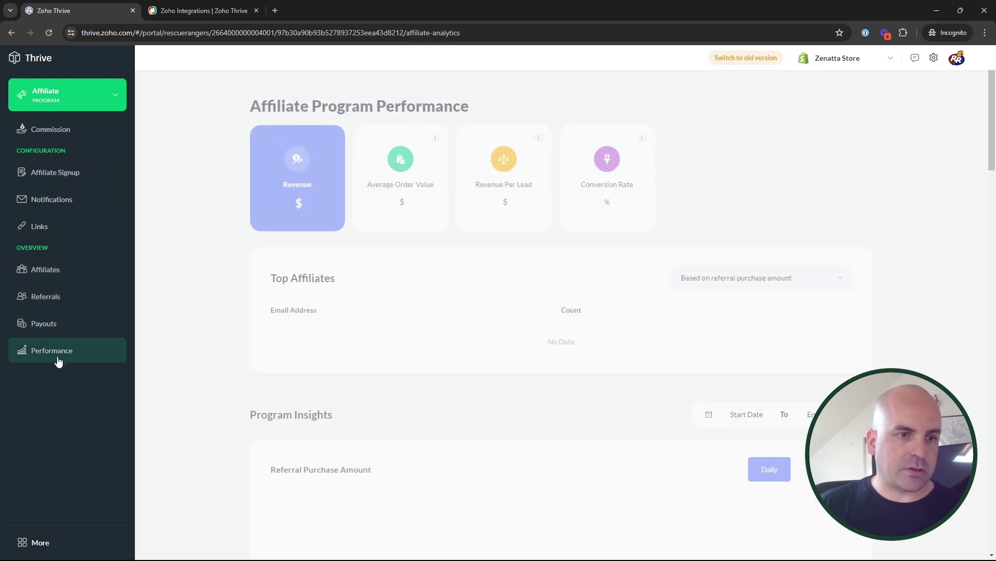
left_click(745, 59)
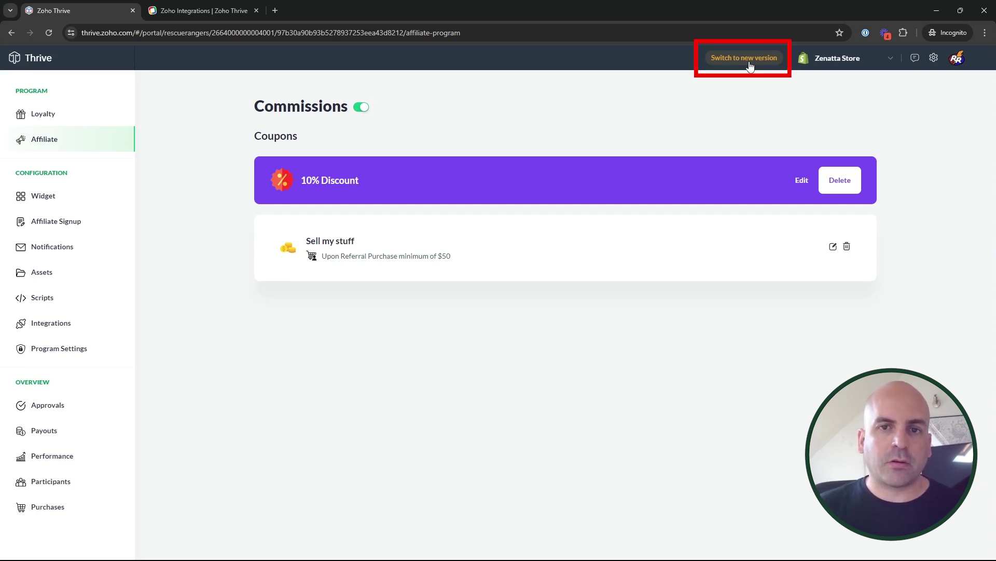
Step: Switch Zoho Thrive from the classic Commissions page to the new version
left_click(746, 61)
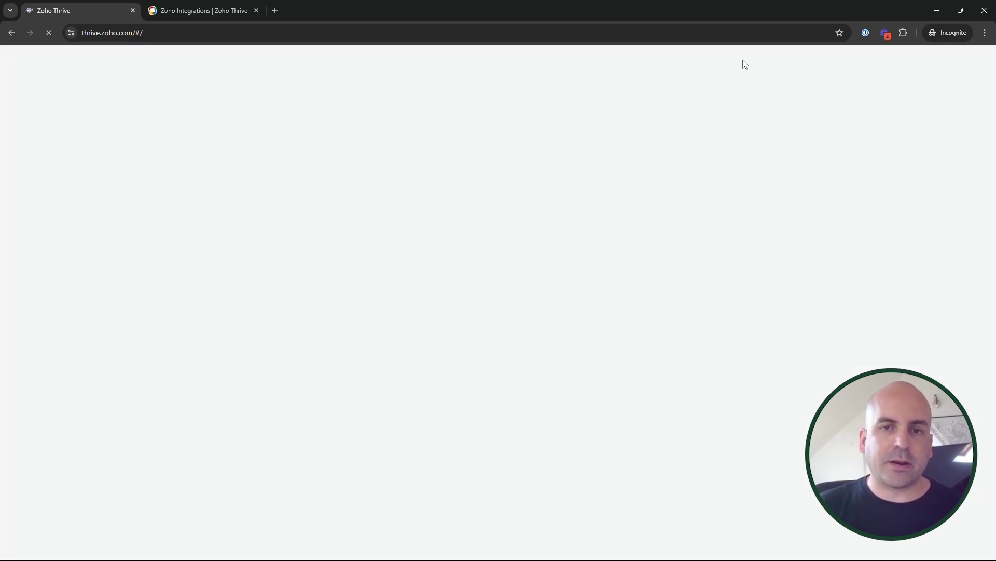